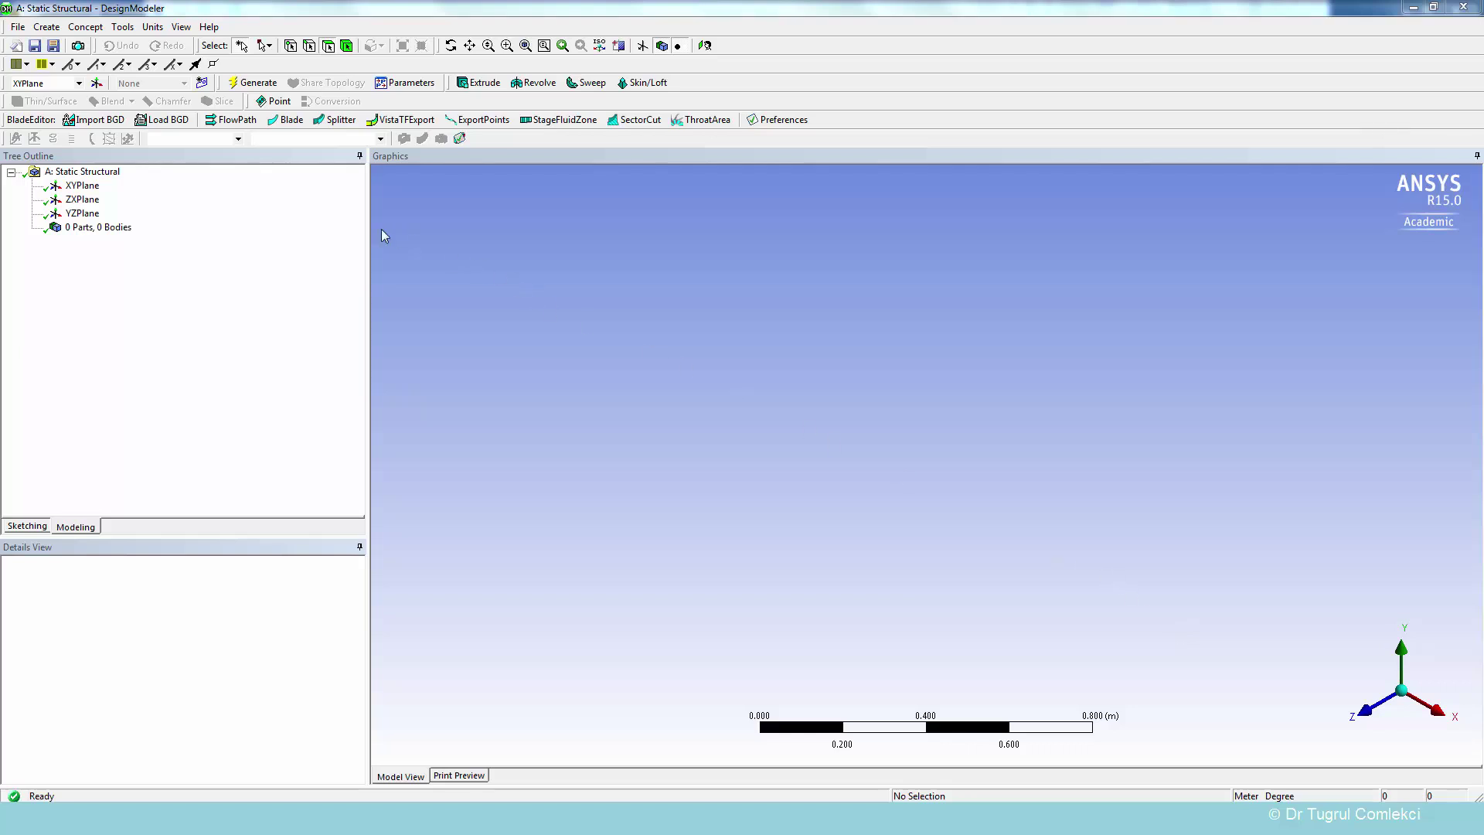
# Start sketching on the XY plane and enable the cursor option for auto constraints.
pyautogui.click(76, 187)
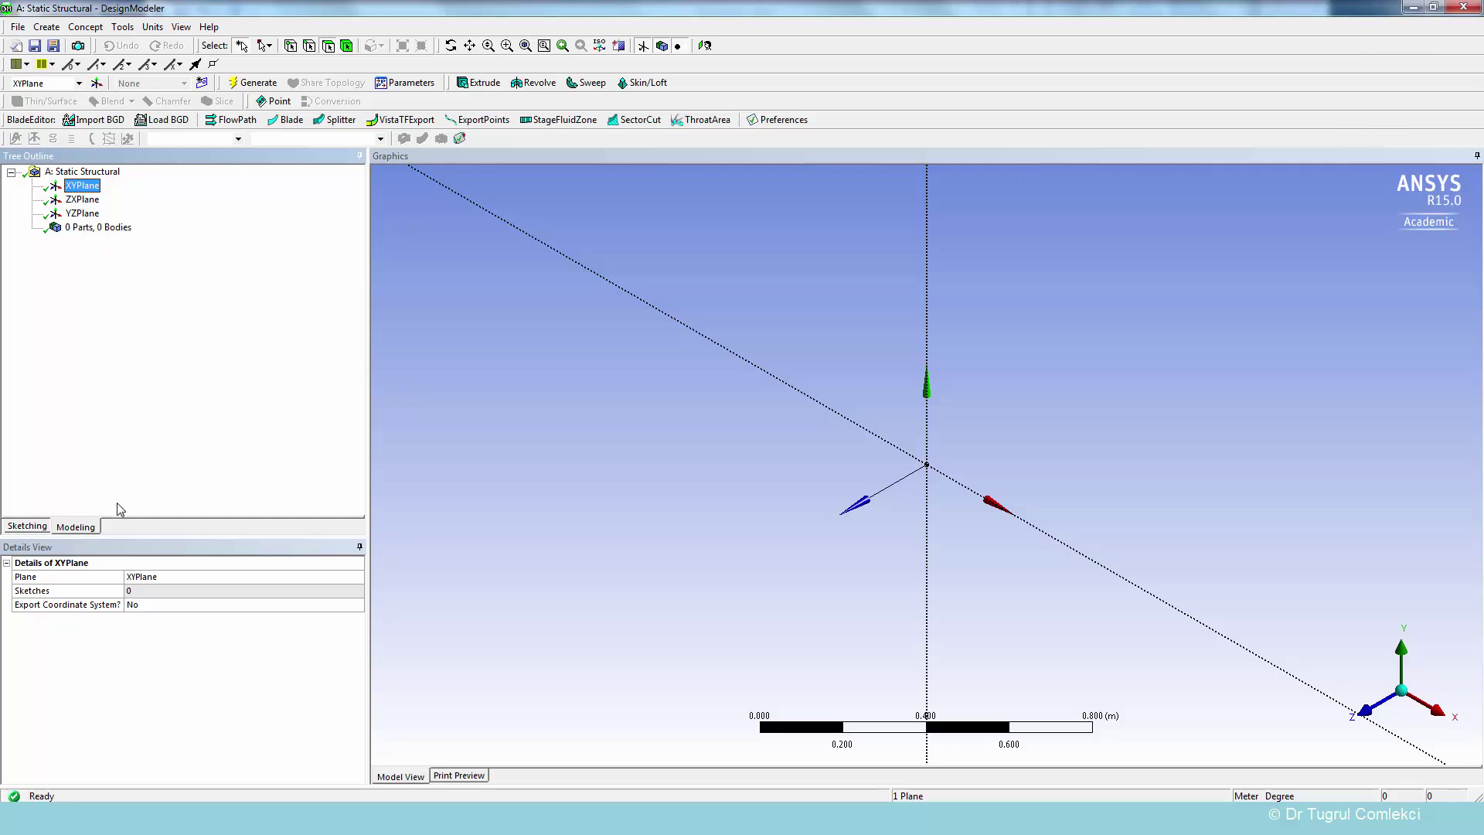
pyautogui.click(29, 527)
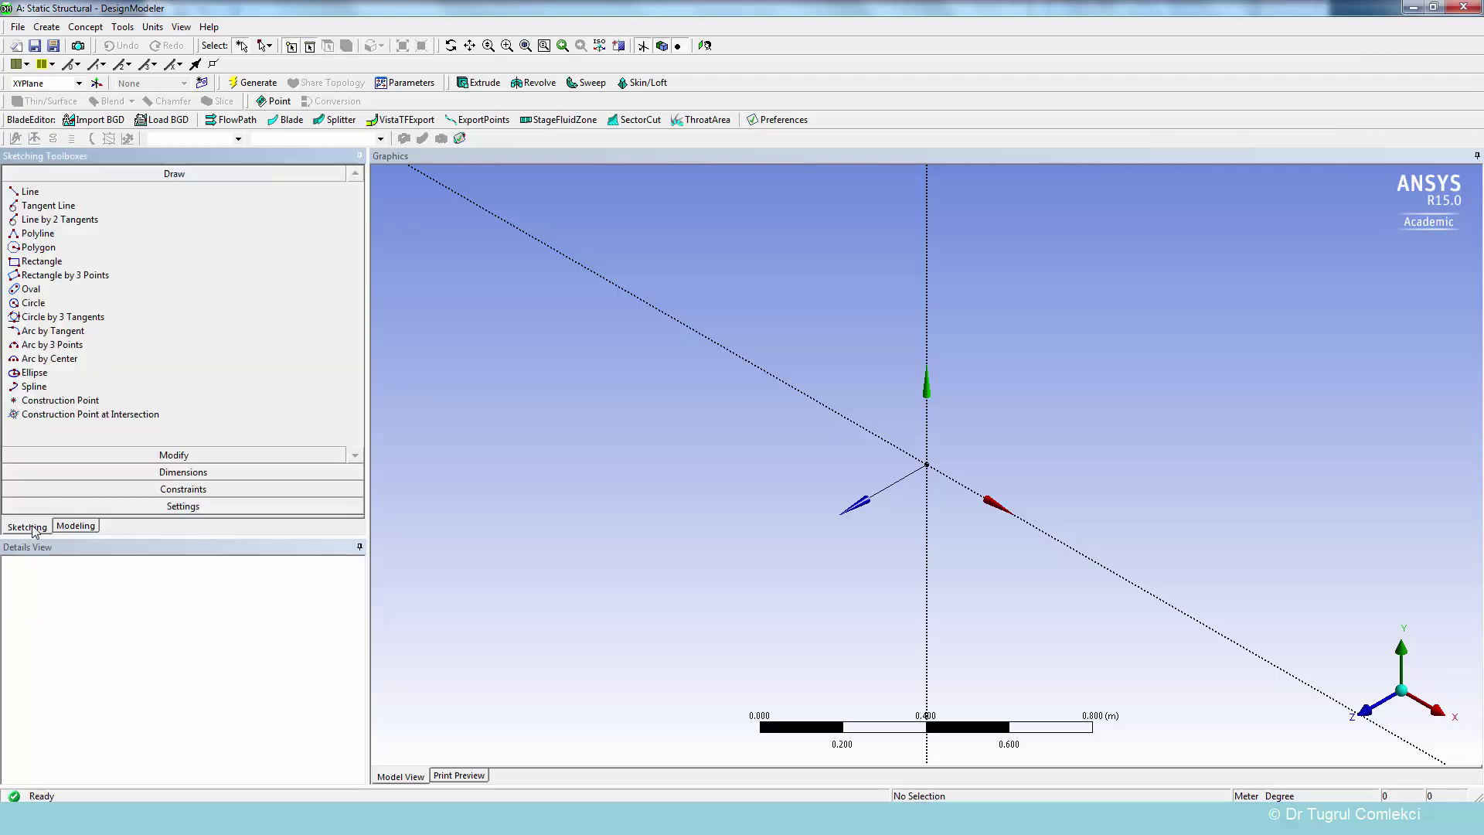
pyautogui.click(132, 489)
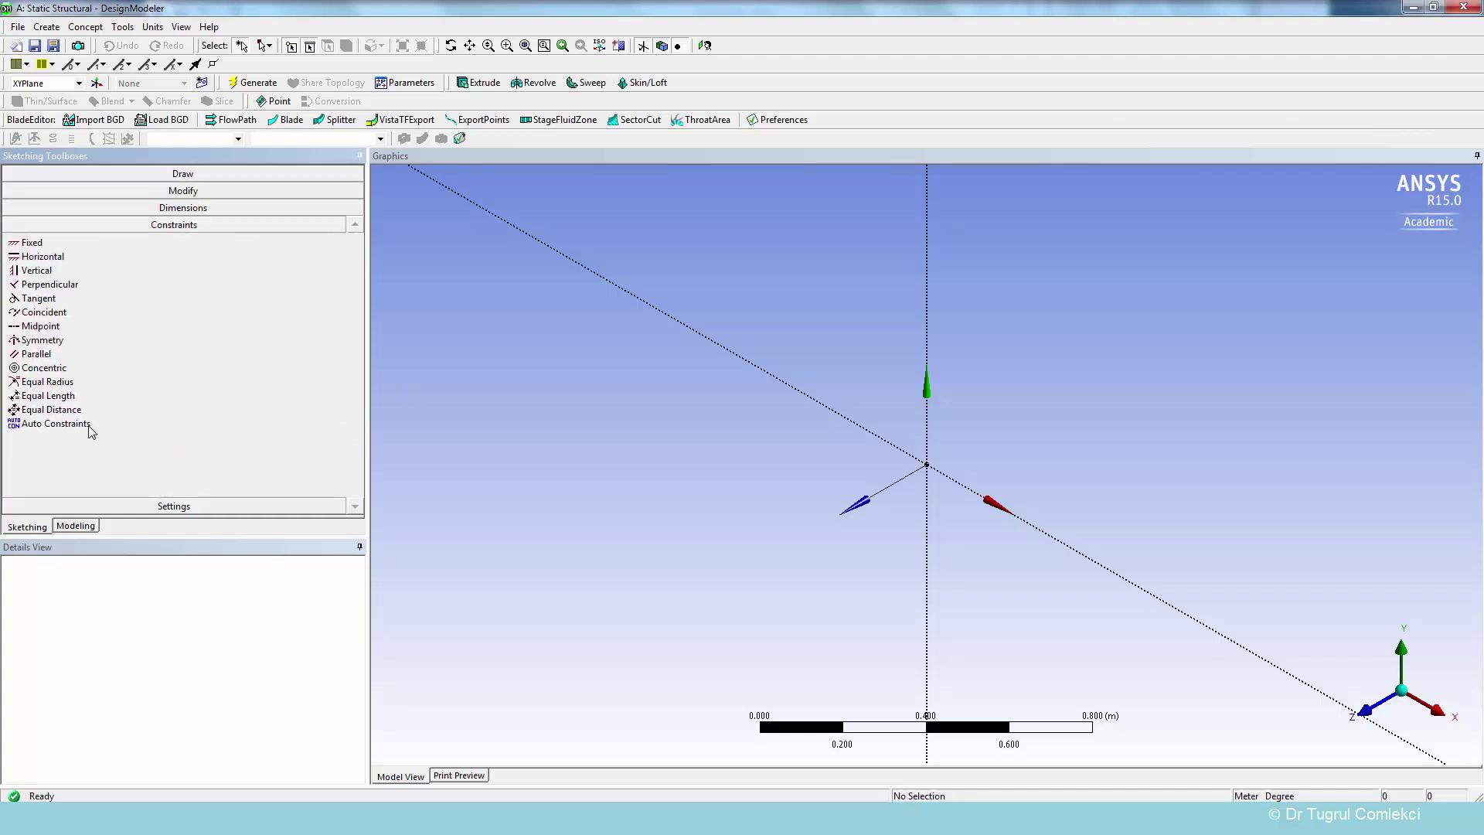
pyautogui.click(89, 426)
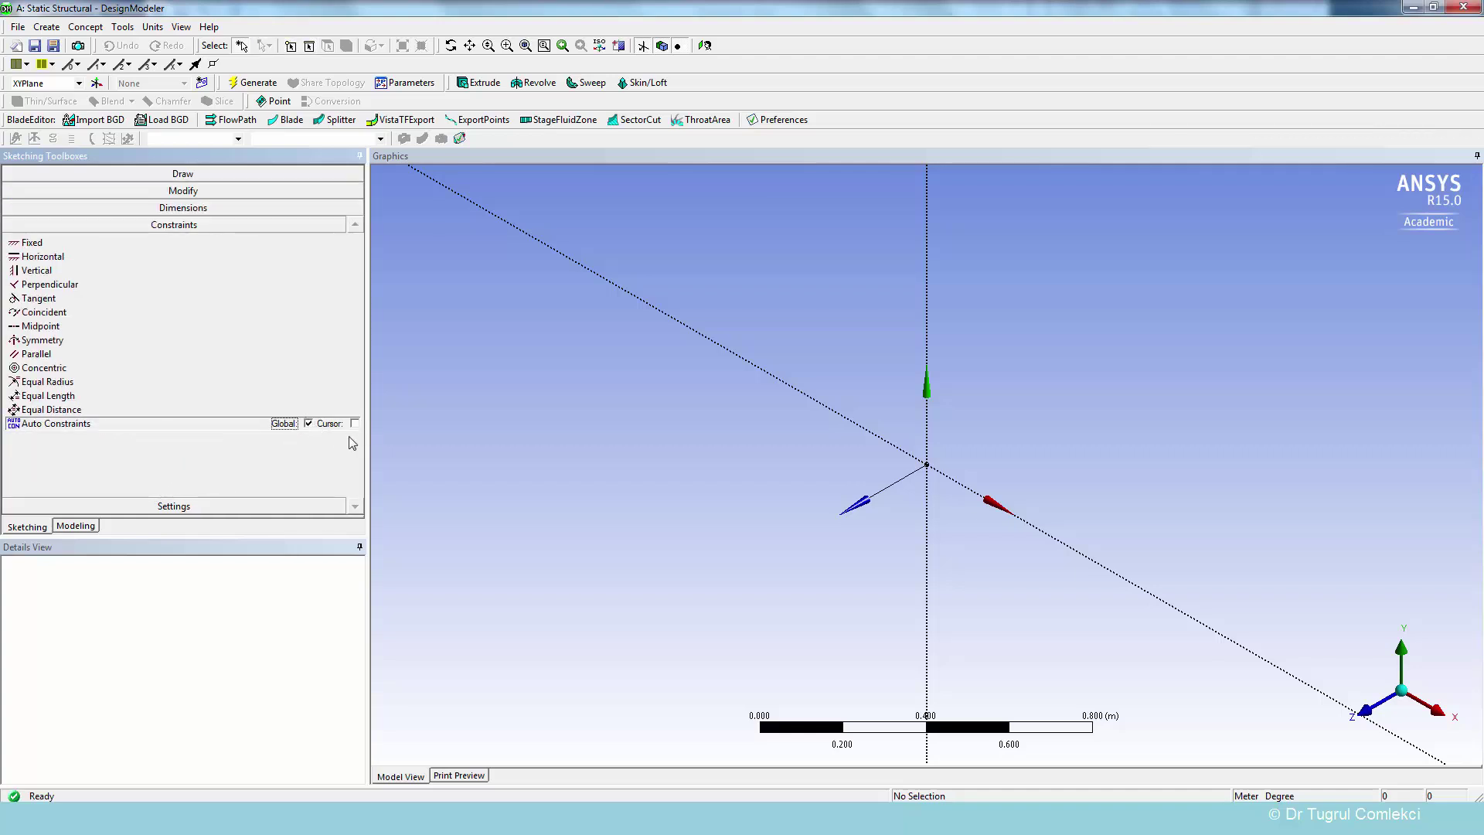
pyautogui.click(354, 424)
# Show the sketch grid in 2D and enable snapping to it.
pyautogui.click(224, 506)
pyautogui.click(39, 261)
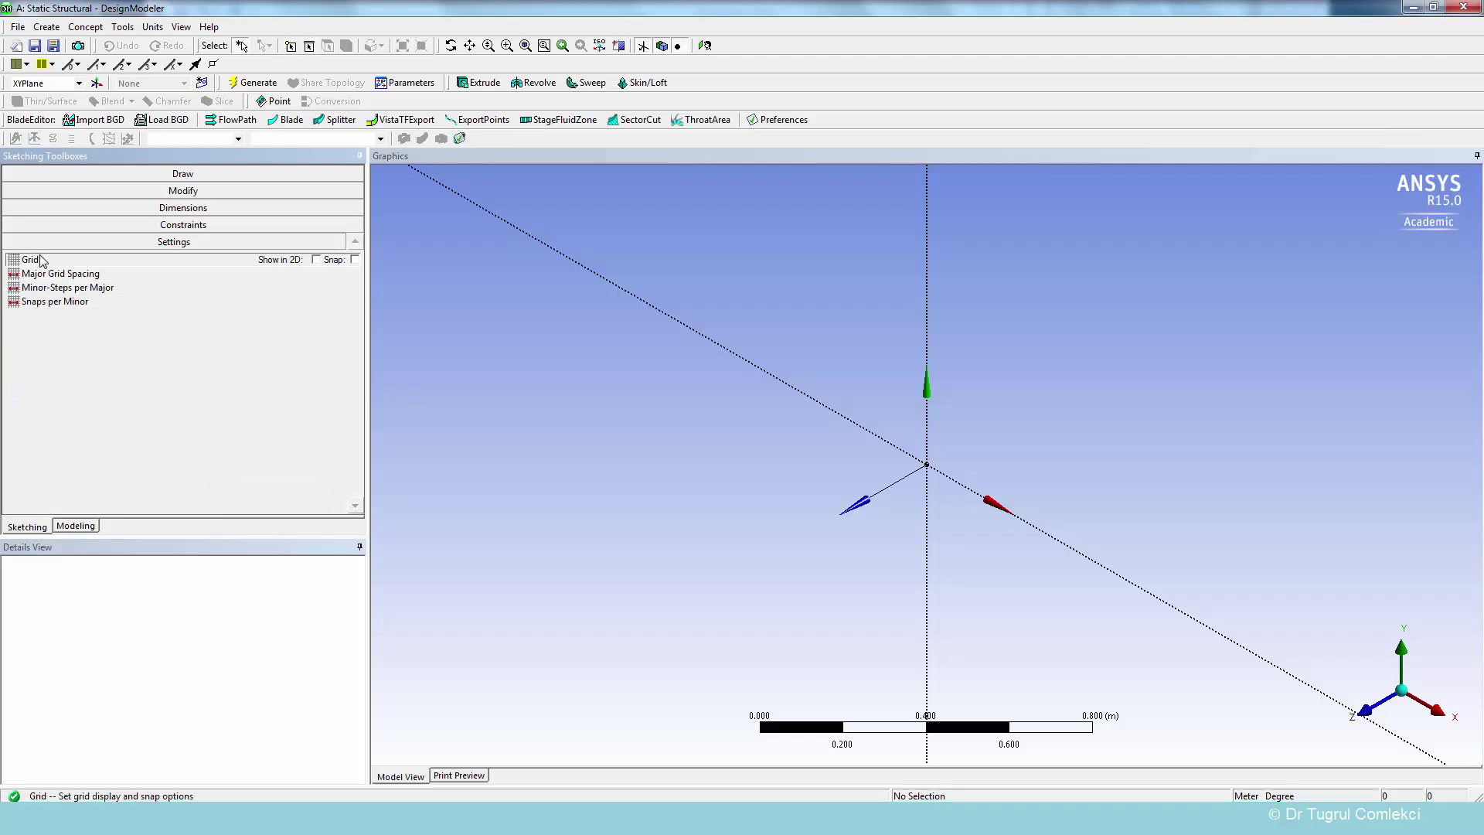
pyautogui.click(317, 261)
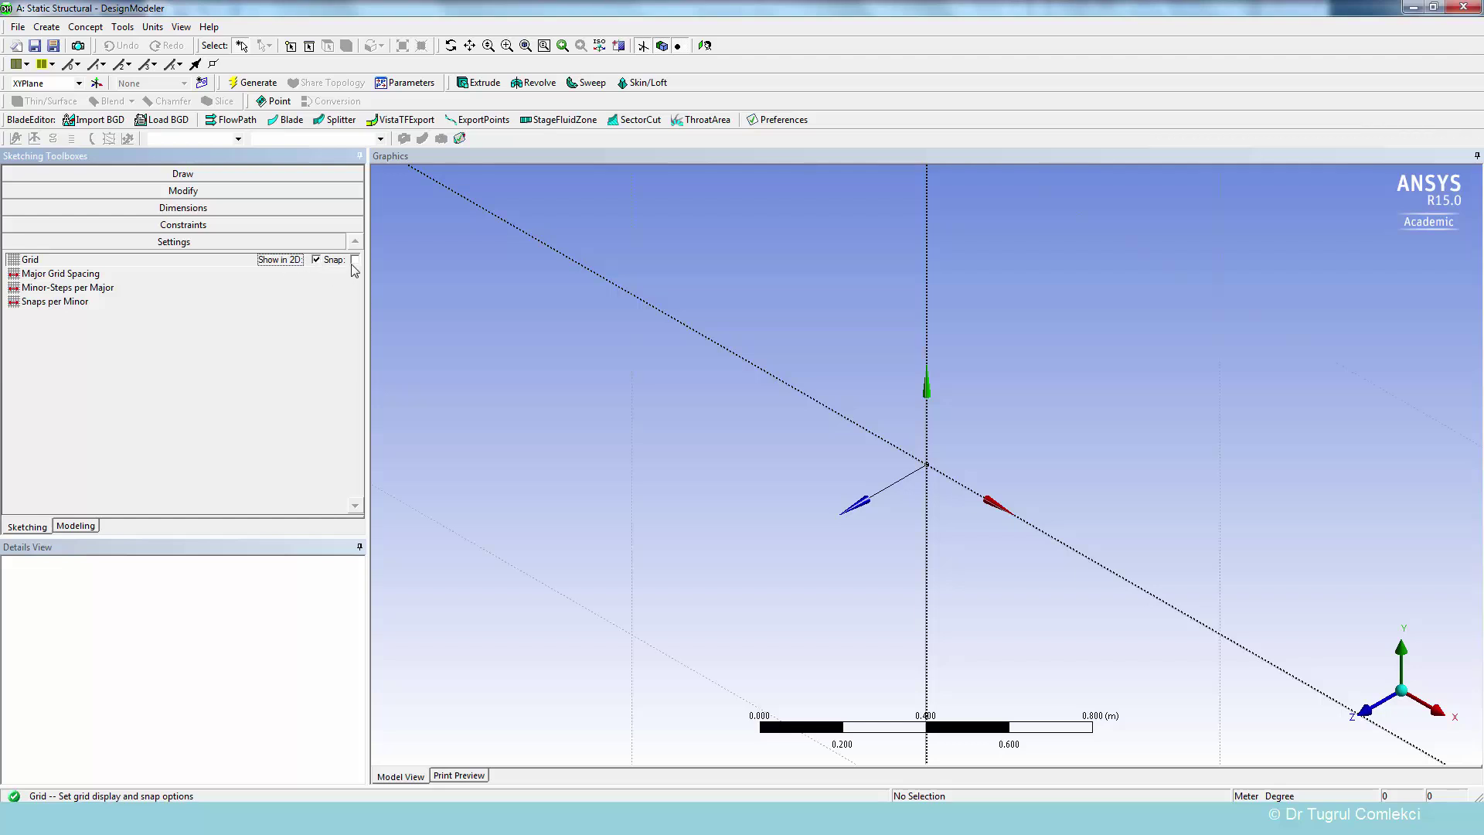
pyautogui.click(355, 259)
# Set the major grid spacing to 0.1 m and check the minor steps per major setting.
pyautogui.click(84, 277)
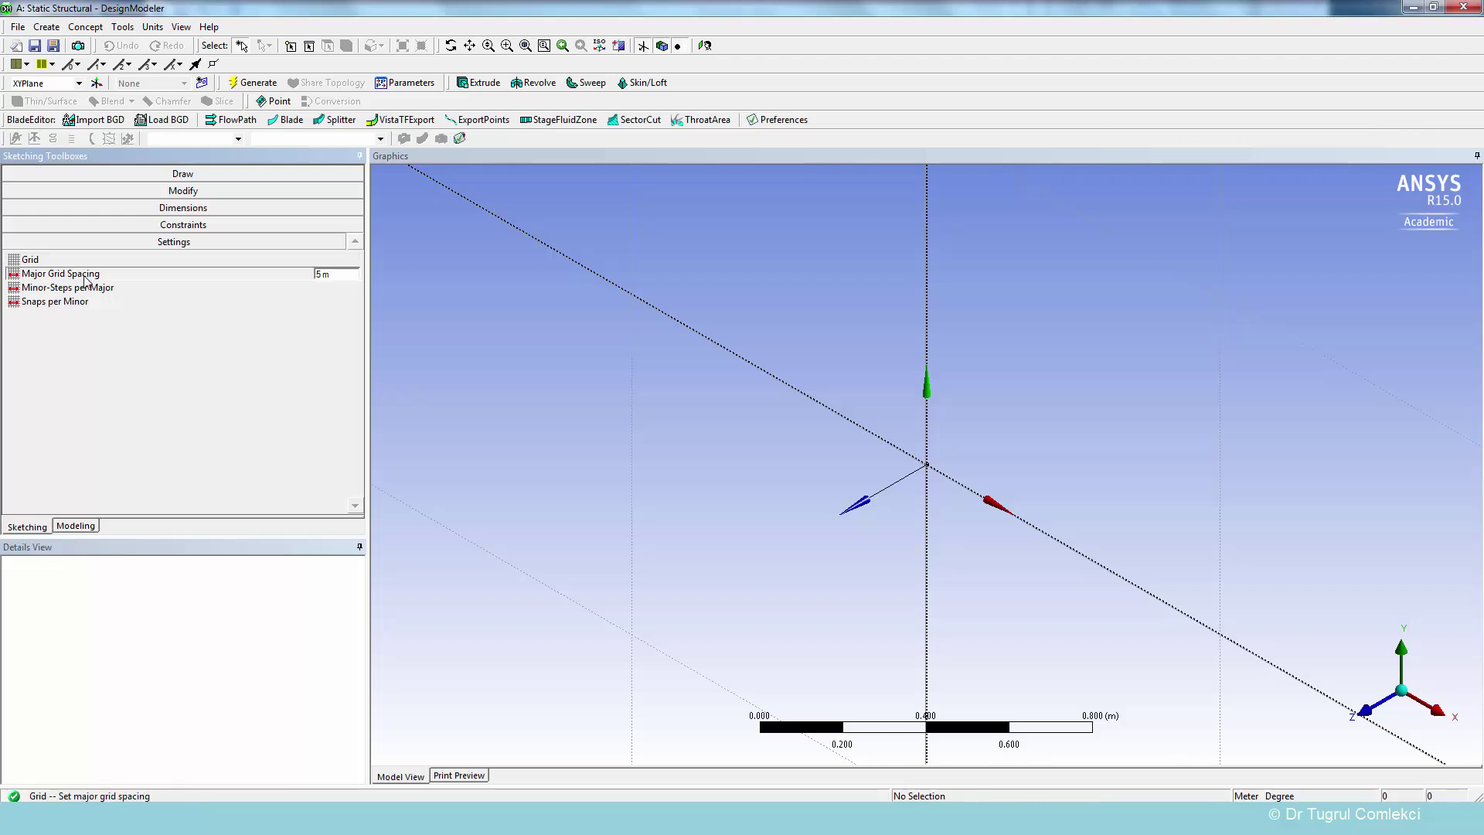
pyautogui.click(334, 272)
pyautogui.write('0.1')
pyautogui.press('Return')
pyautogui.click(97, 291)
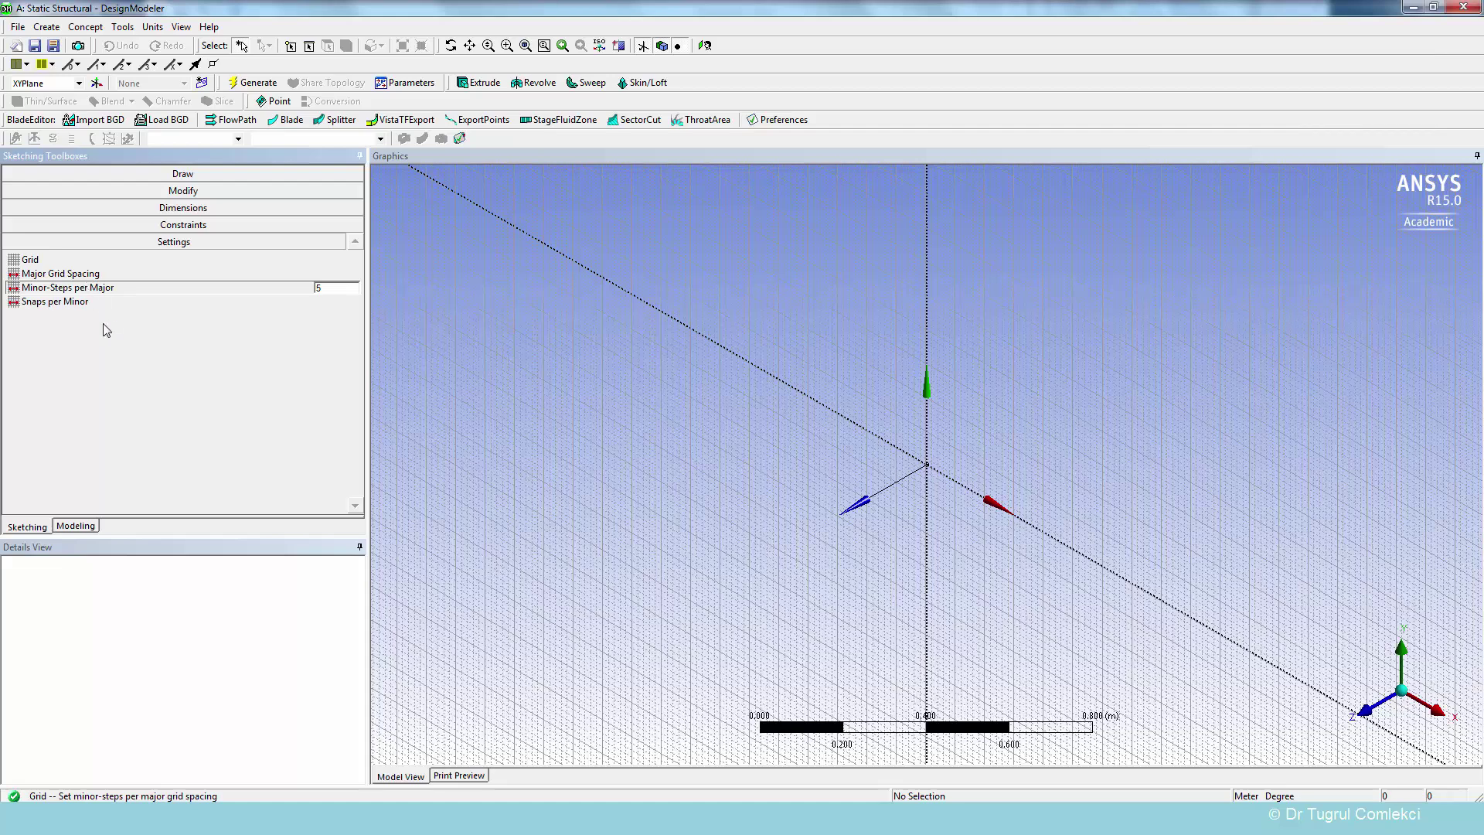
# Draw a rectangle about 1.02 m by 1.02 m from the origin into the positive X and Y quadrant.
pyautogui.click(162, 174)
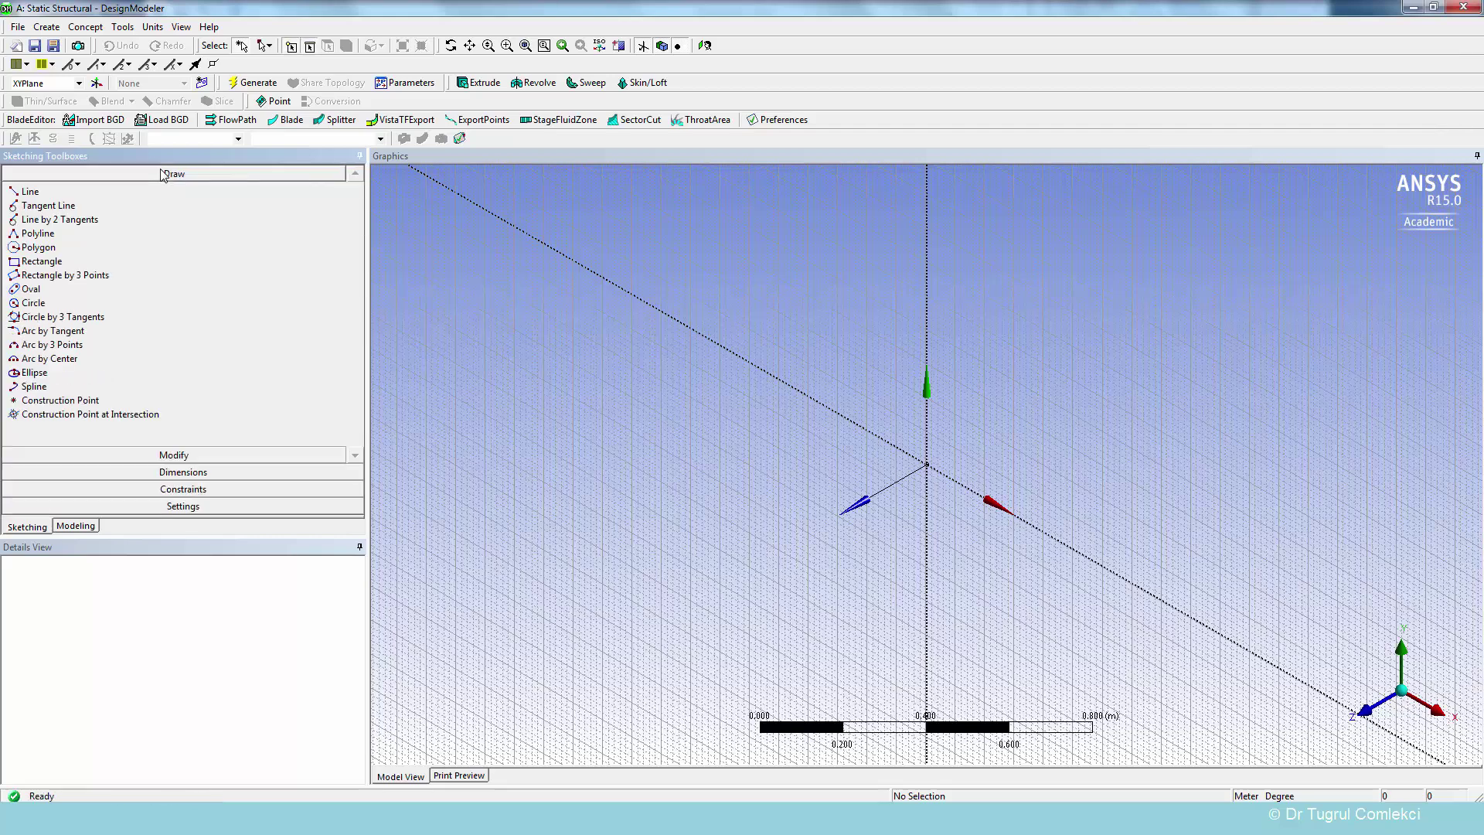
pyautogui.click(65, 261)
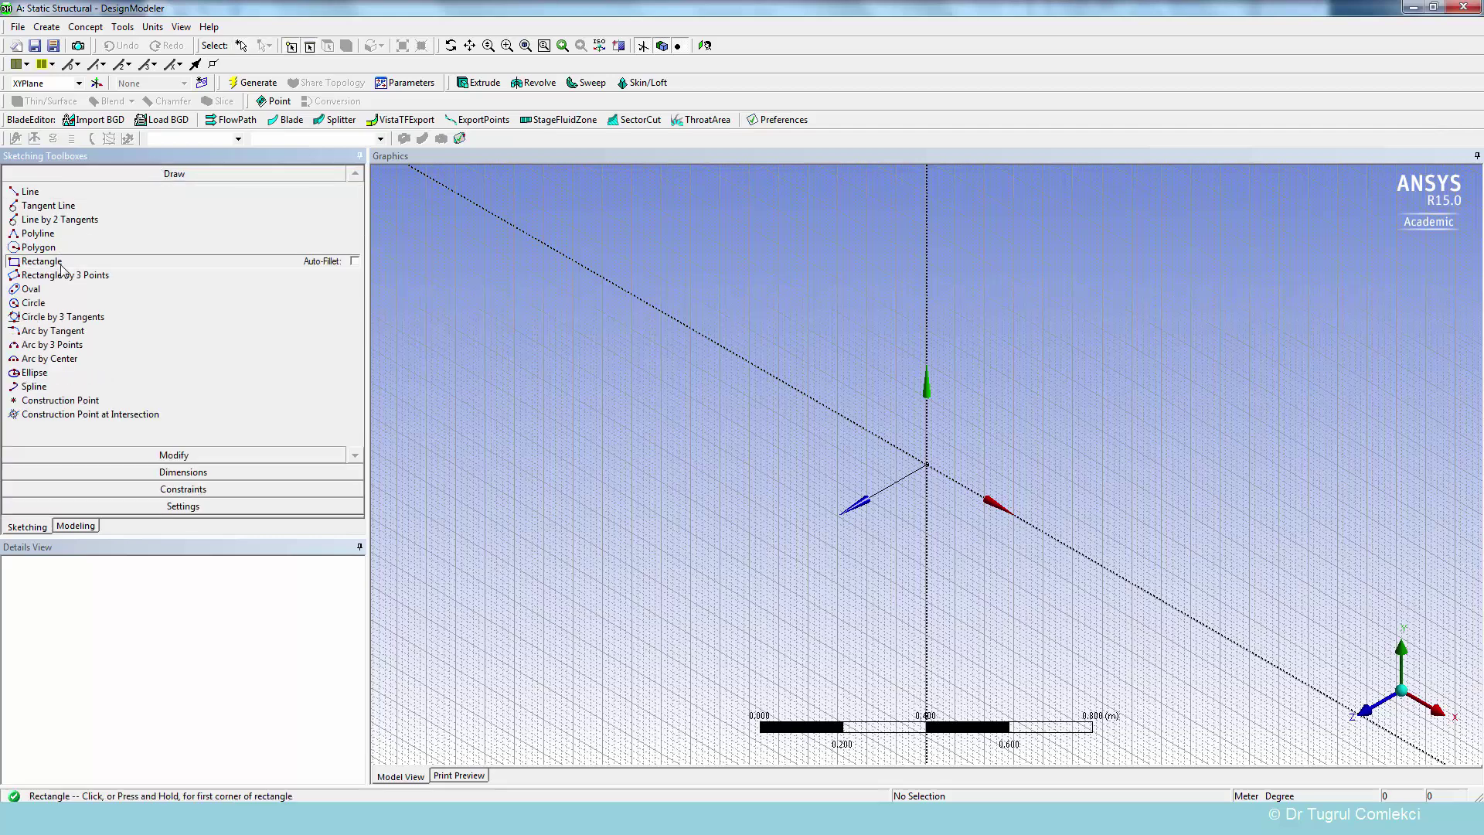
pyautogui.click(928, 462)
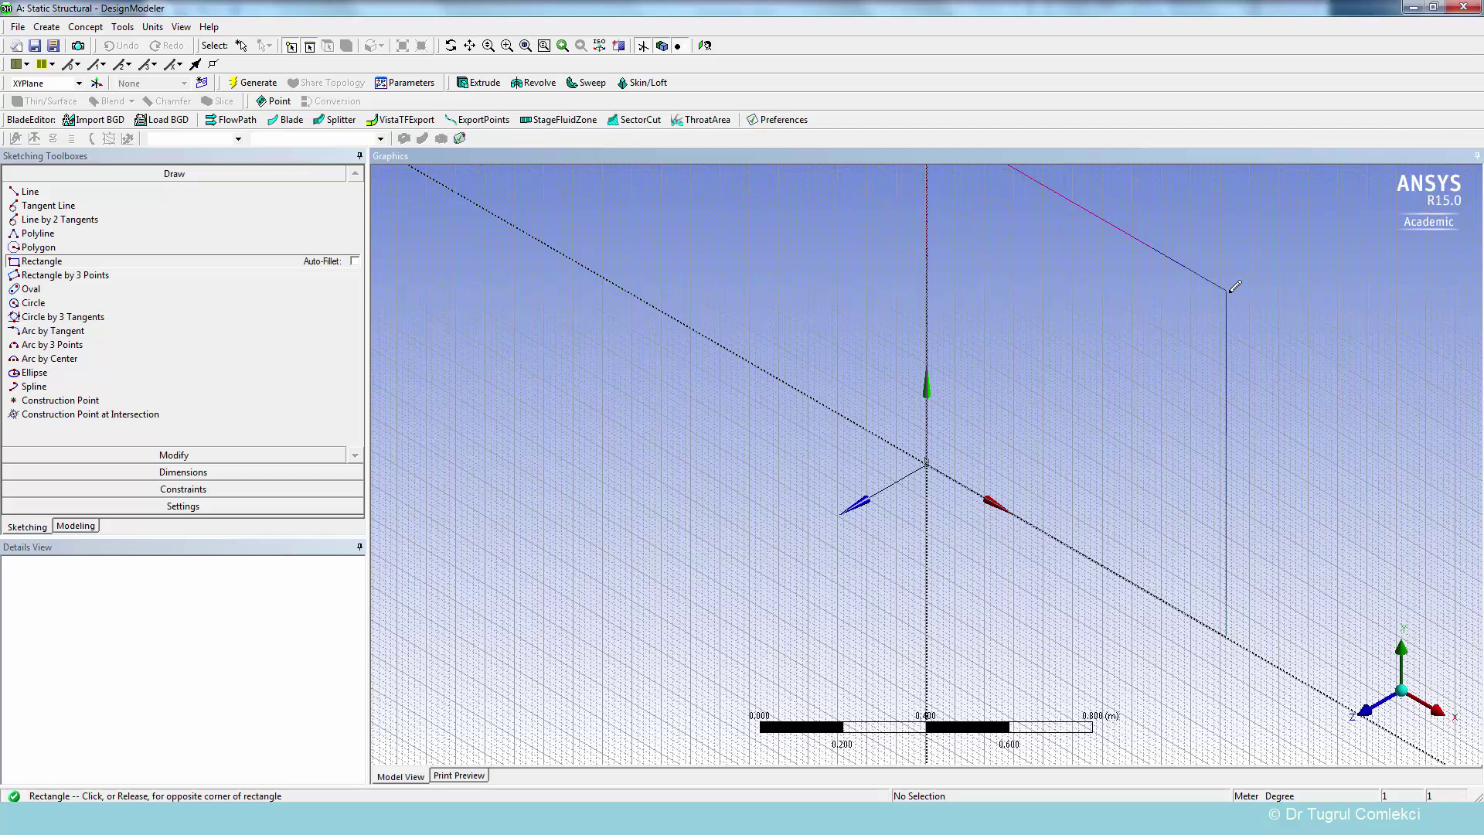
pyautogui.click(1445, 786)
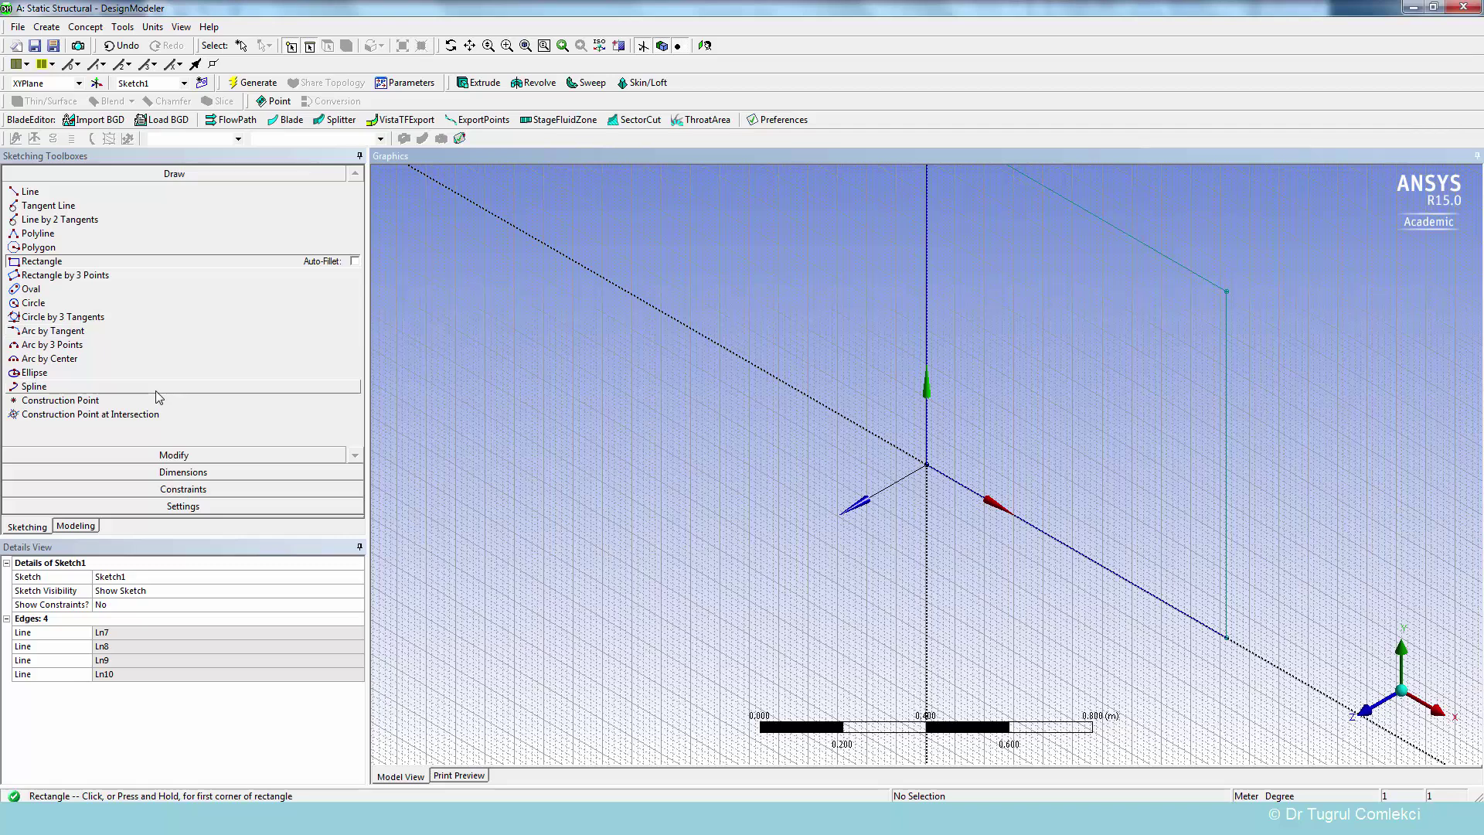
# Add a horizontal dimension between the rectangle's two vertical edges, placed below the rectangle.
pyautogui.click(128, 472)
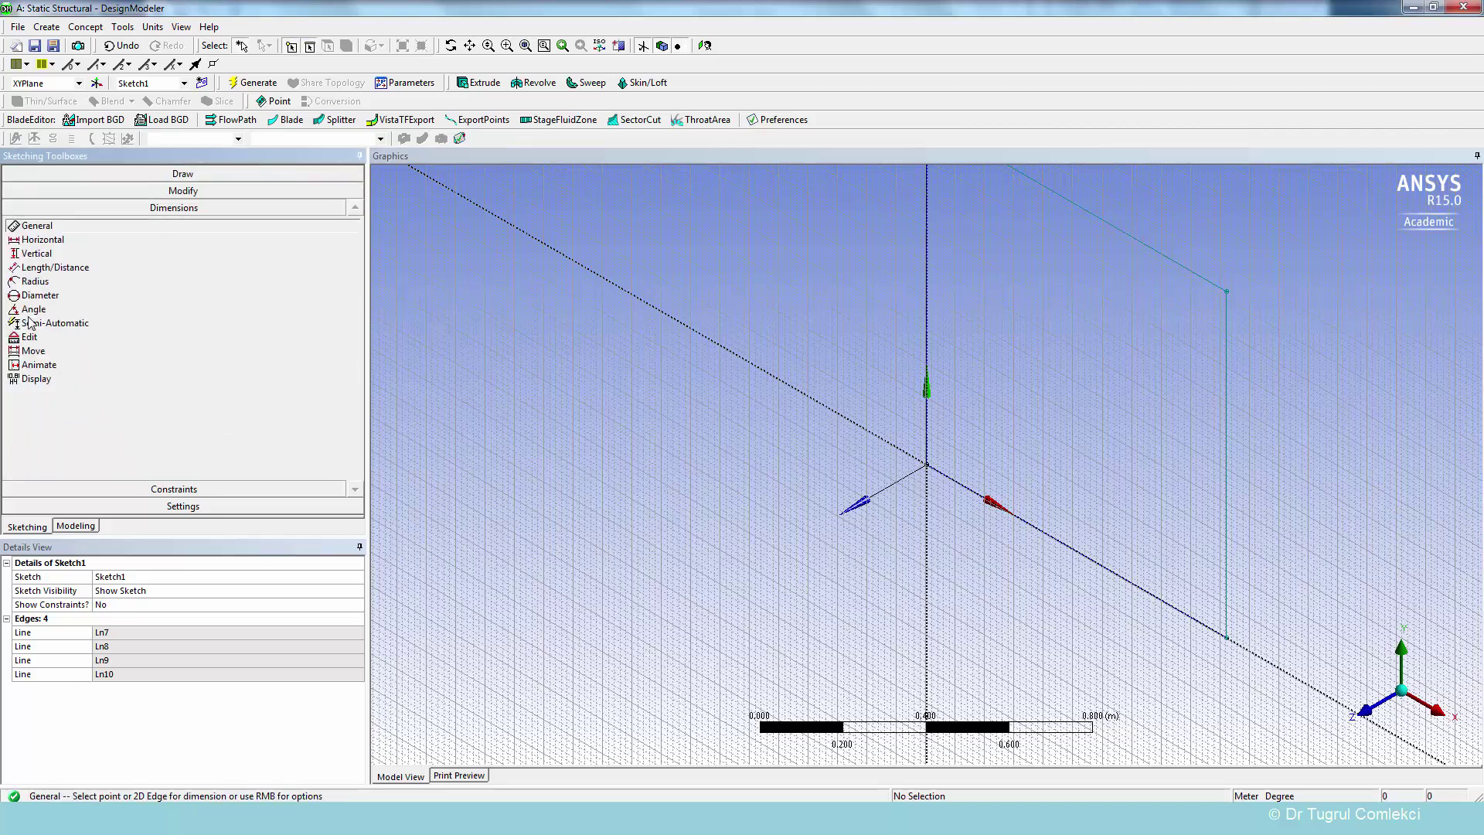
pyautogui.click(40, 244)
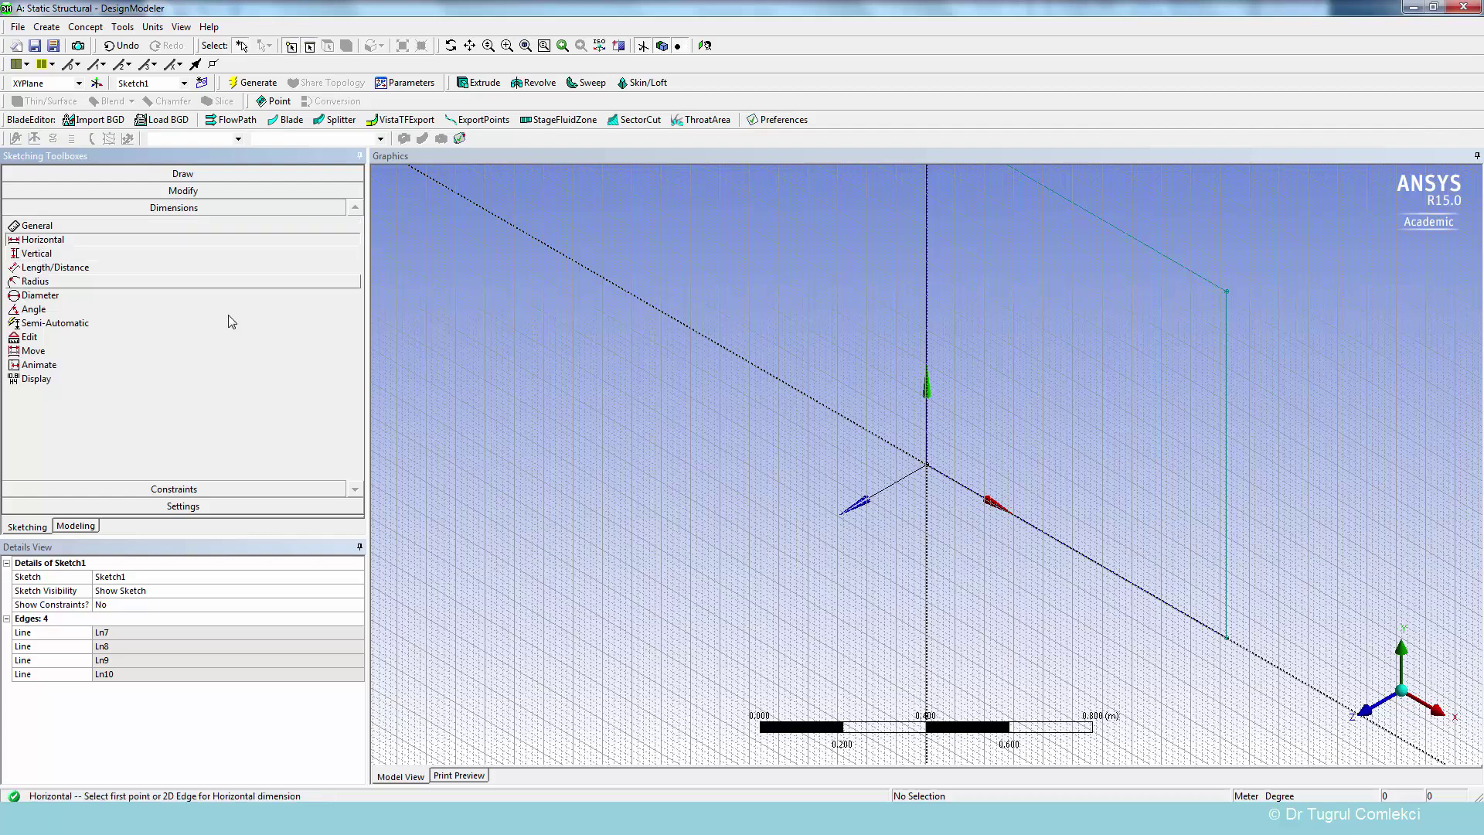
pyautogui.click(928, 425)
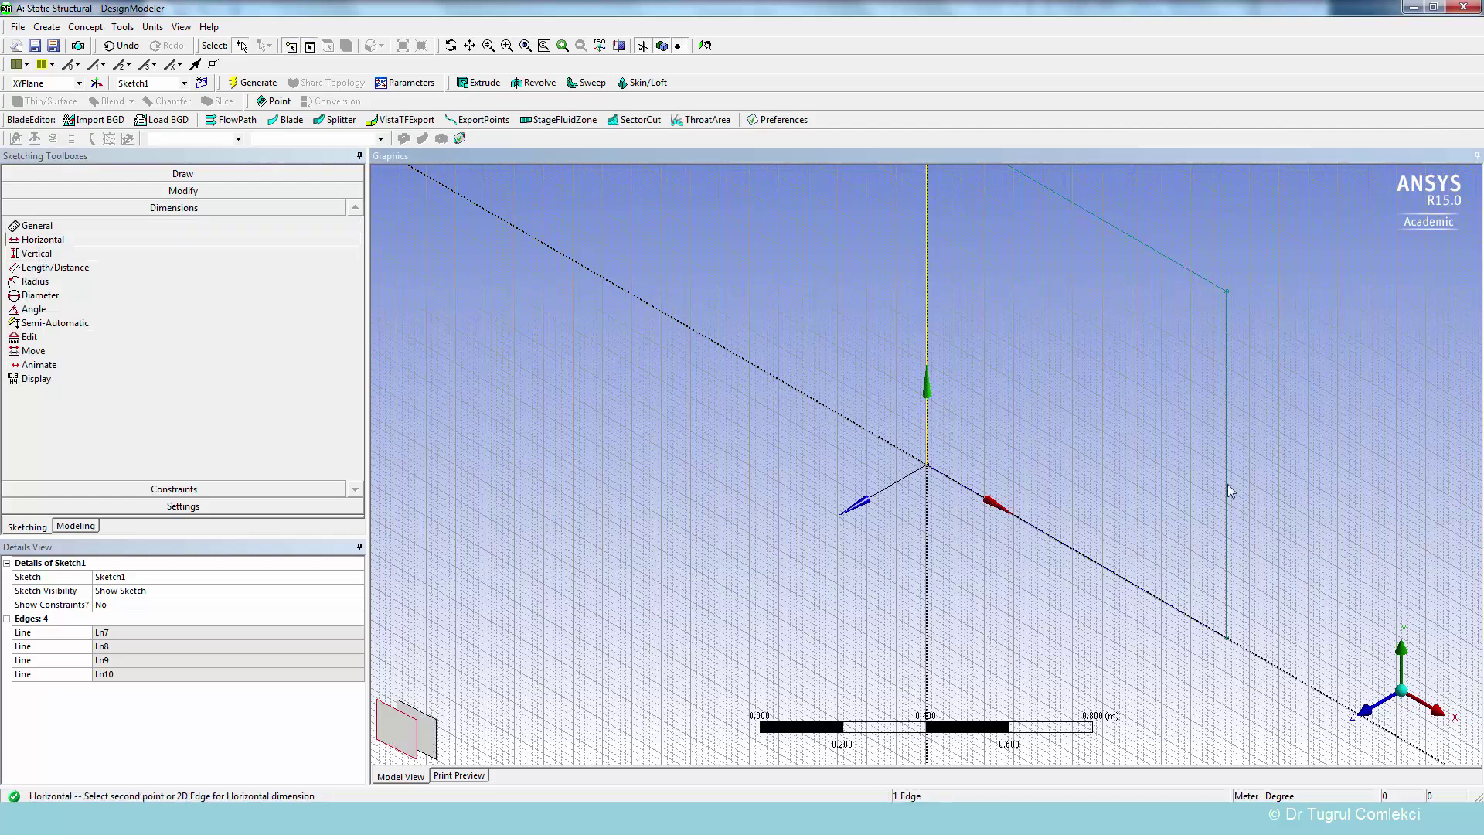
pyautogui.click(1229, 501)
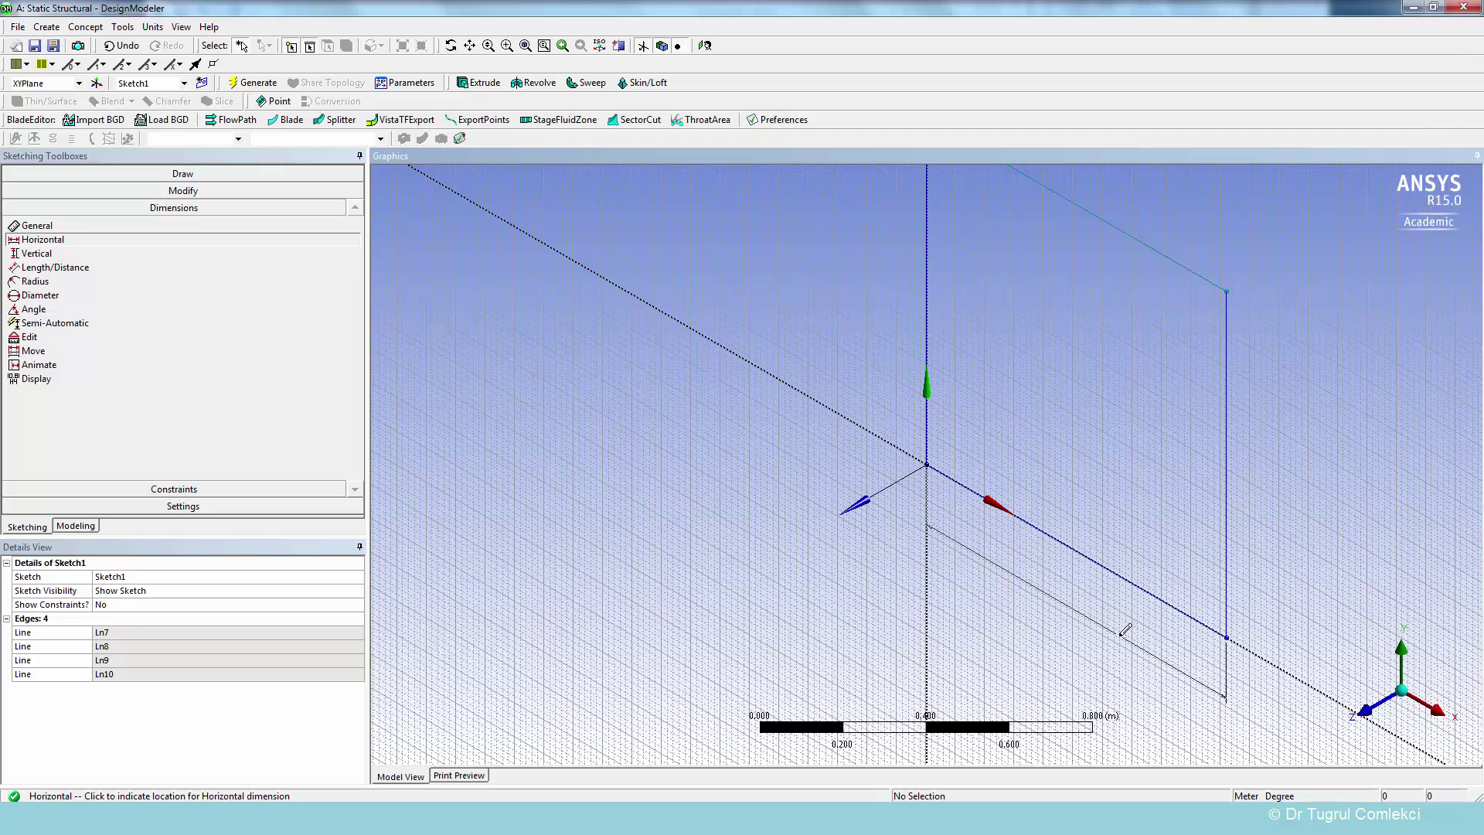
pyautogui.click(1125, 622)
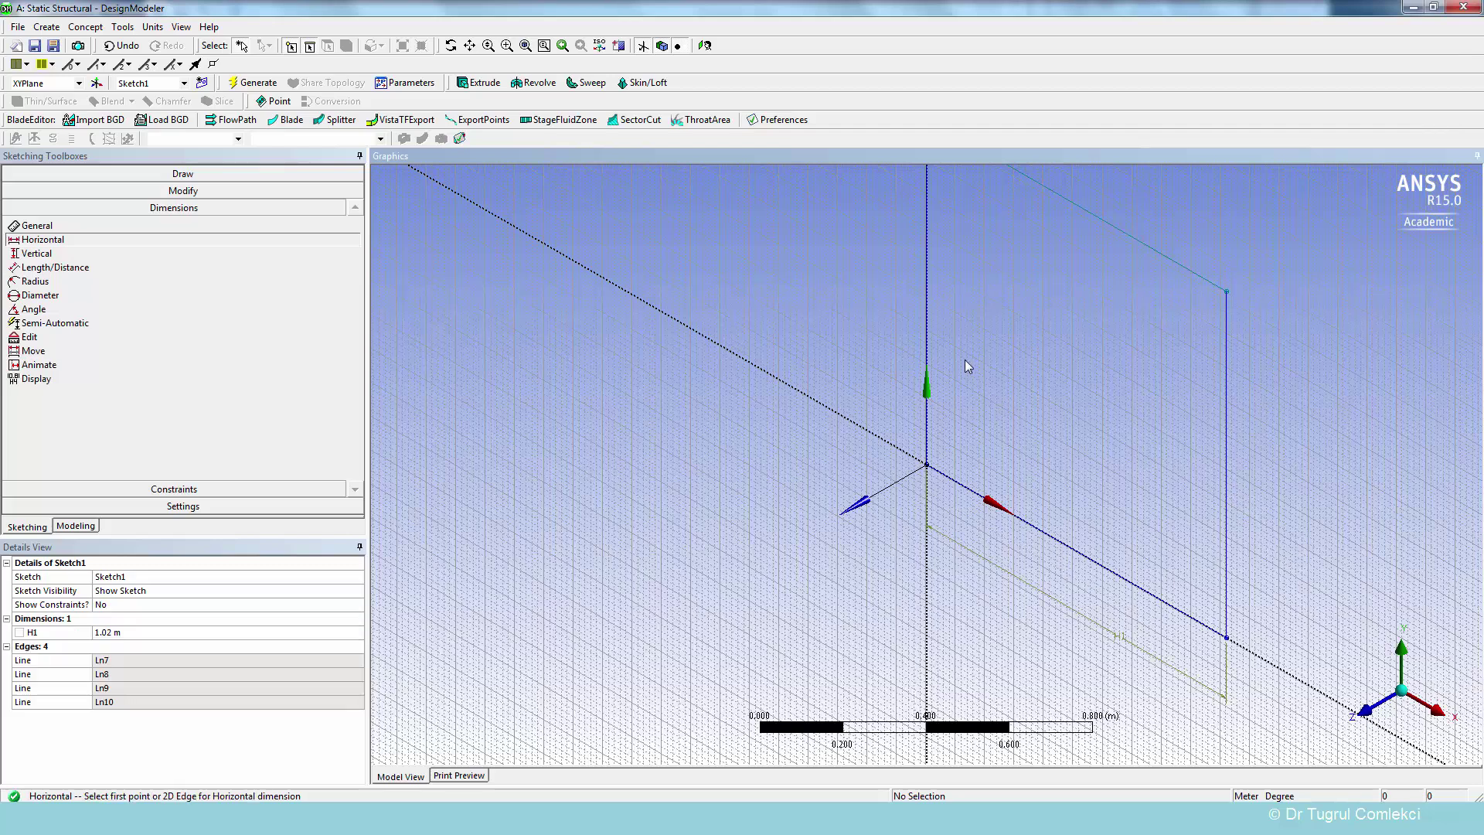
# Add a vertical dimension between the rectangle's lower and upper edges, placed beside its outer vertical edge.
pyautogui.click(36, 253)
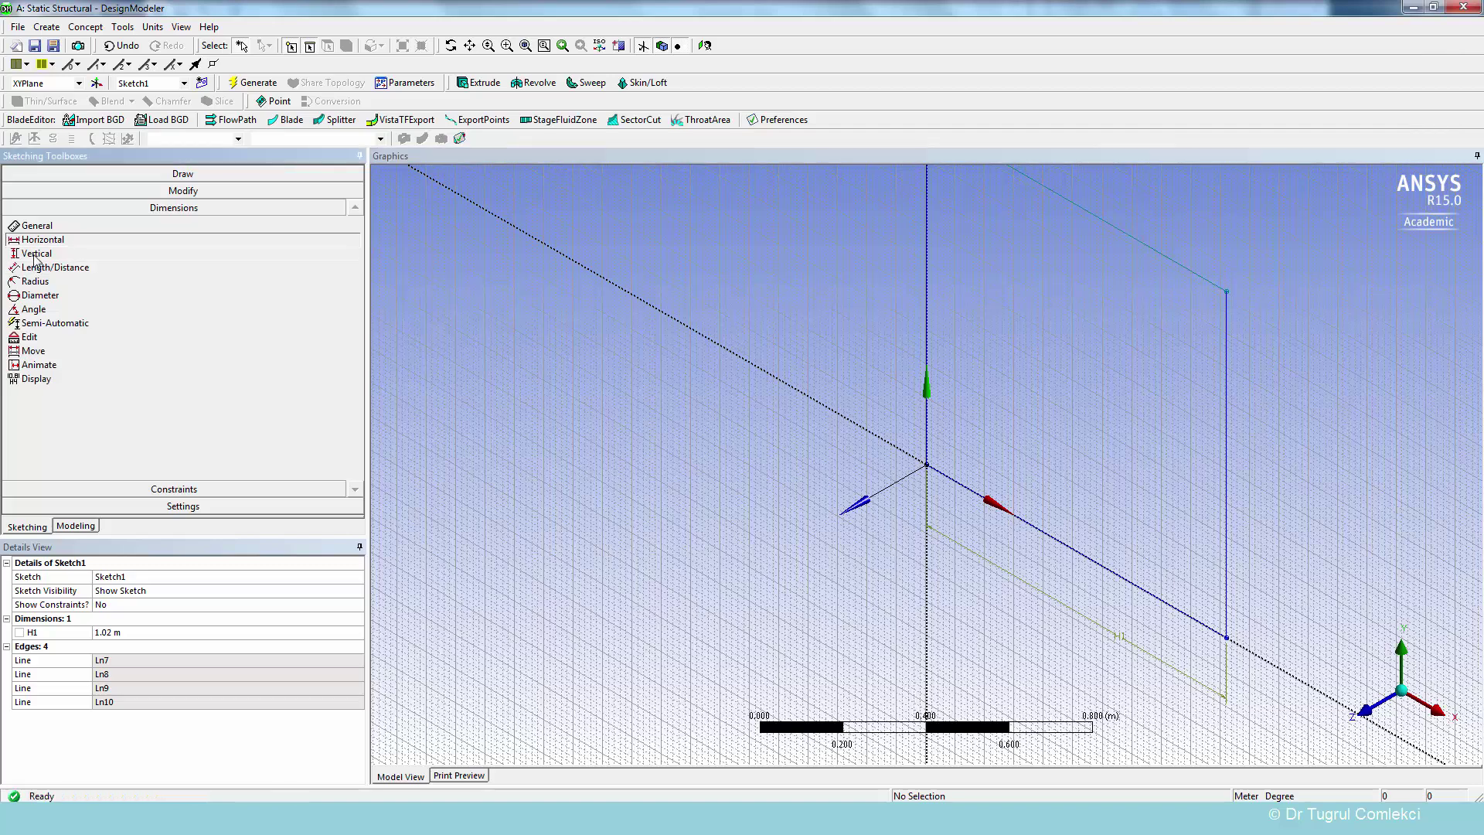
pyautogui.click(1132, 584)
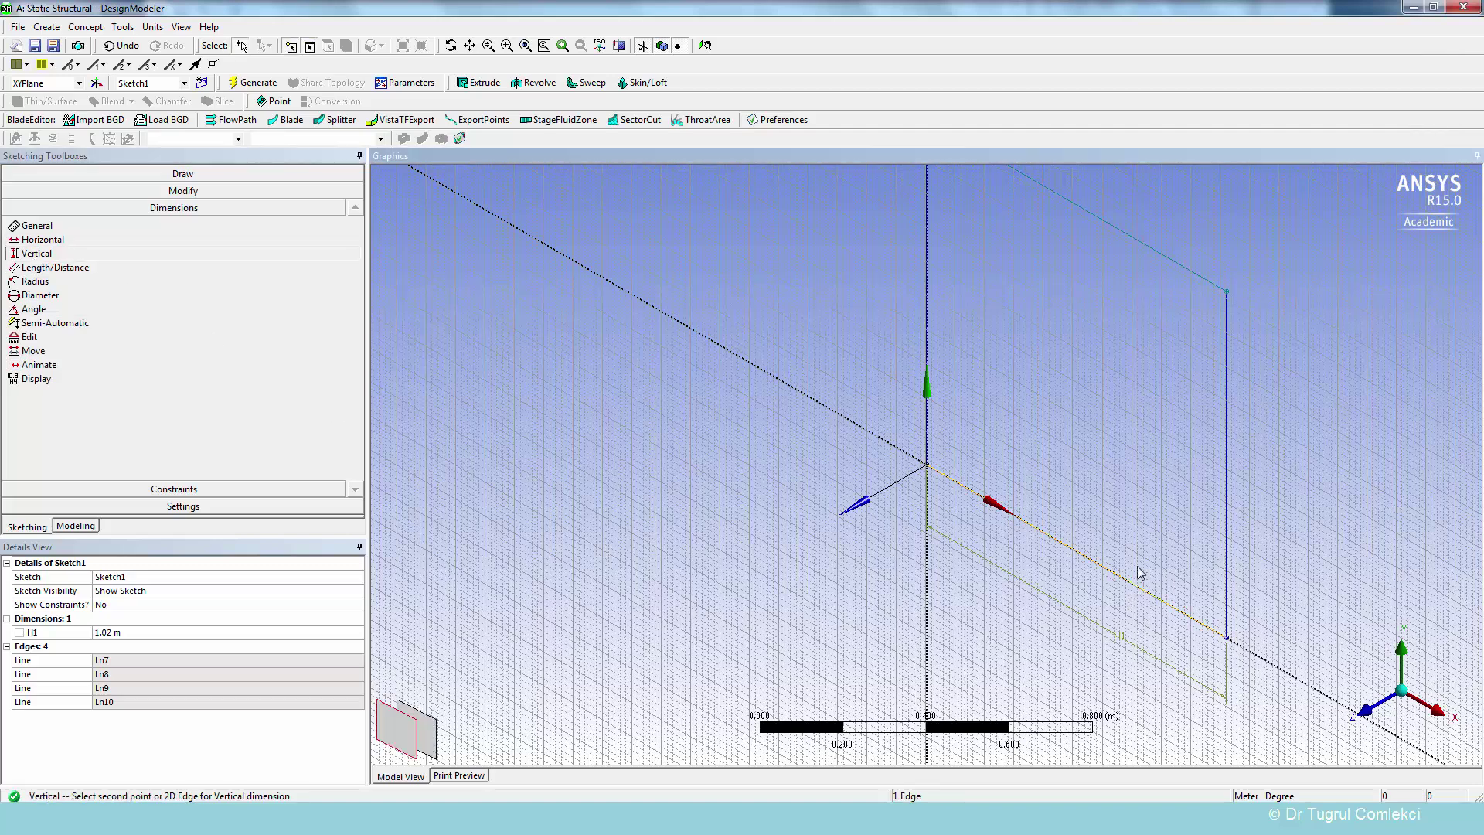
pyautogui.click(1121, 234)
pyautogui.click(1265, 461)
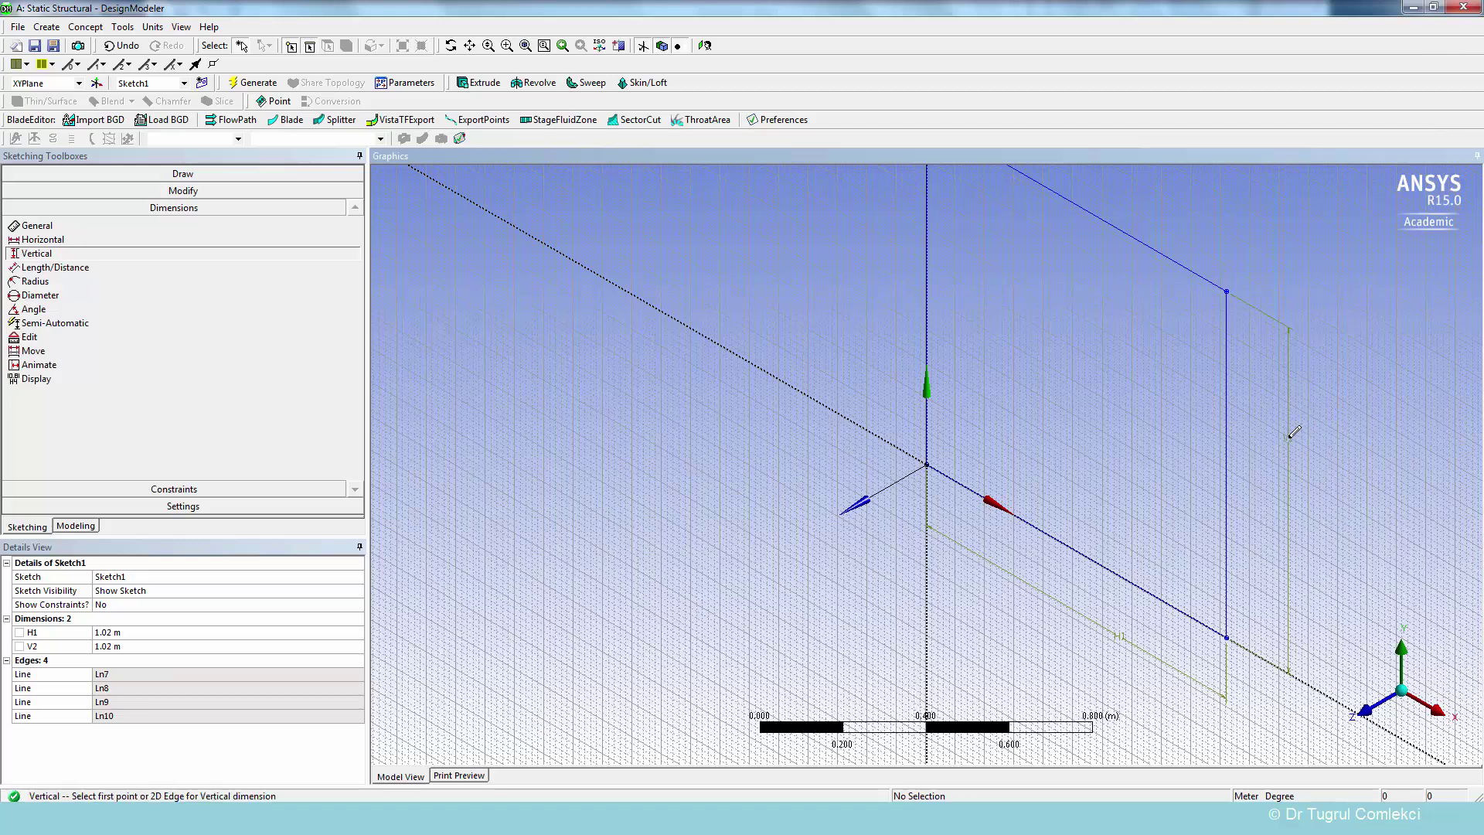
# Set both the horizontal dimension H1 and the vertical dimension V2 to 1 m.
pyautogui.click(104, 634)
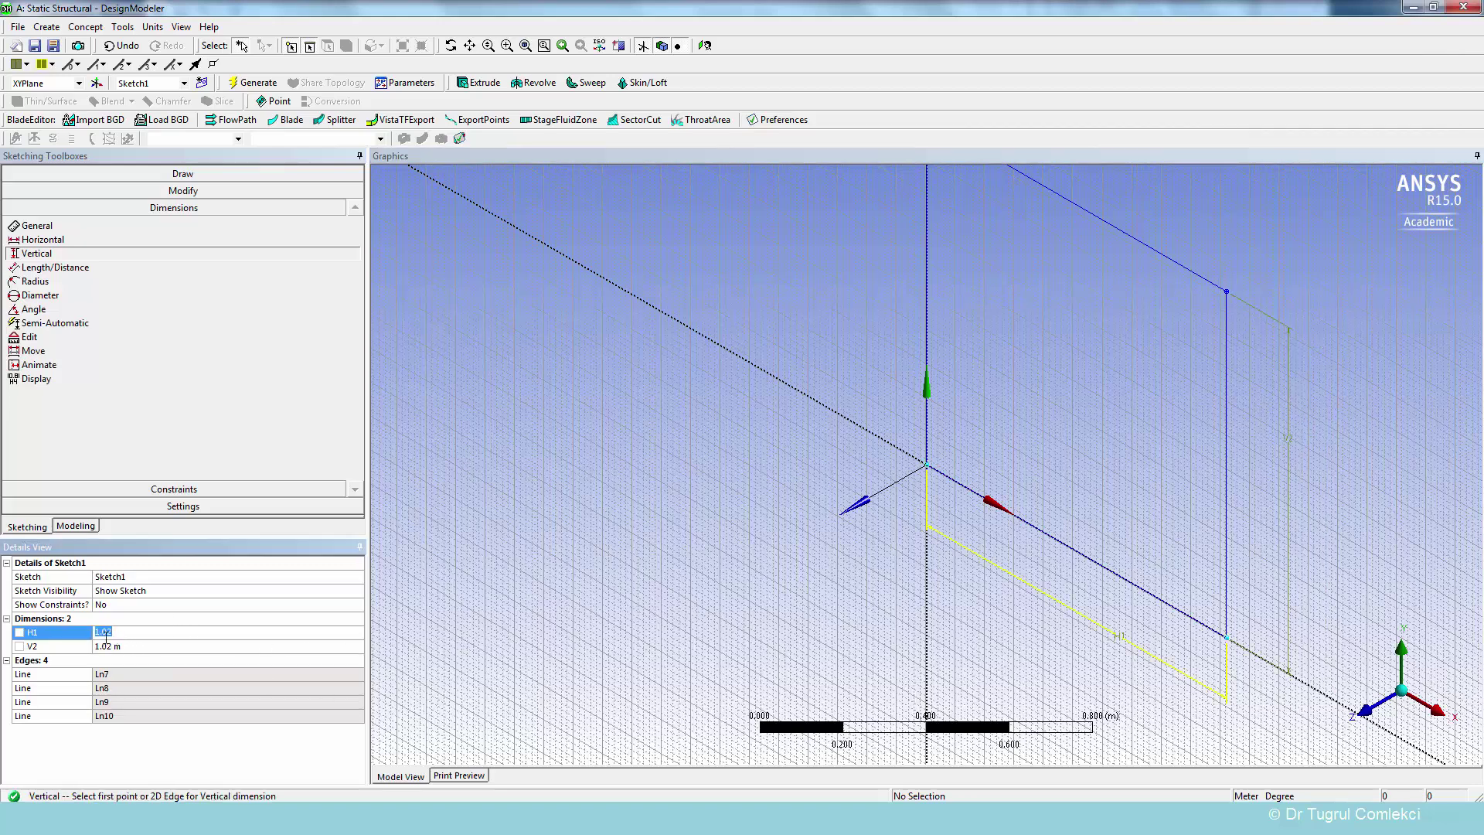
pyautogui.write('1')
pyautogui.click(101, 647)
pyautogui.write('1')
pyautogui.press('Return')
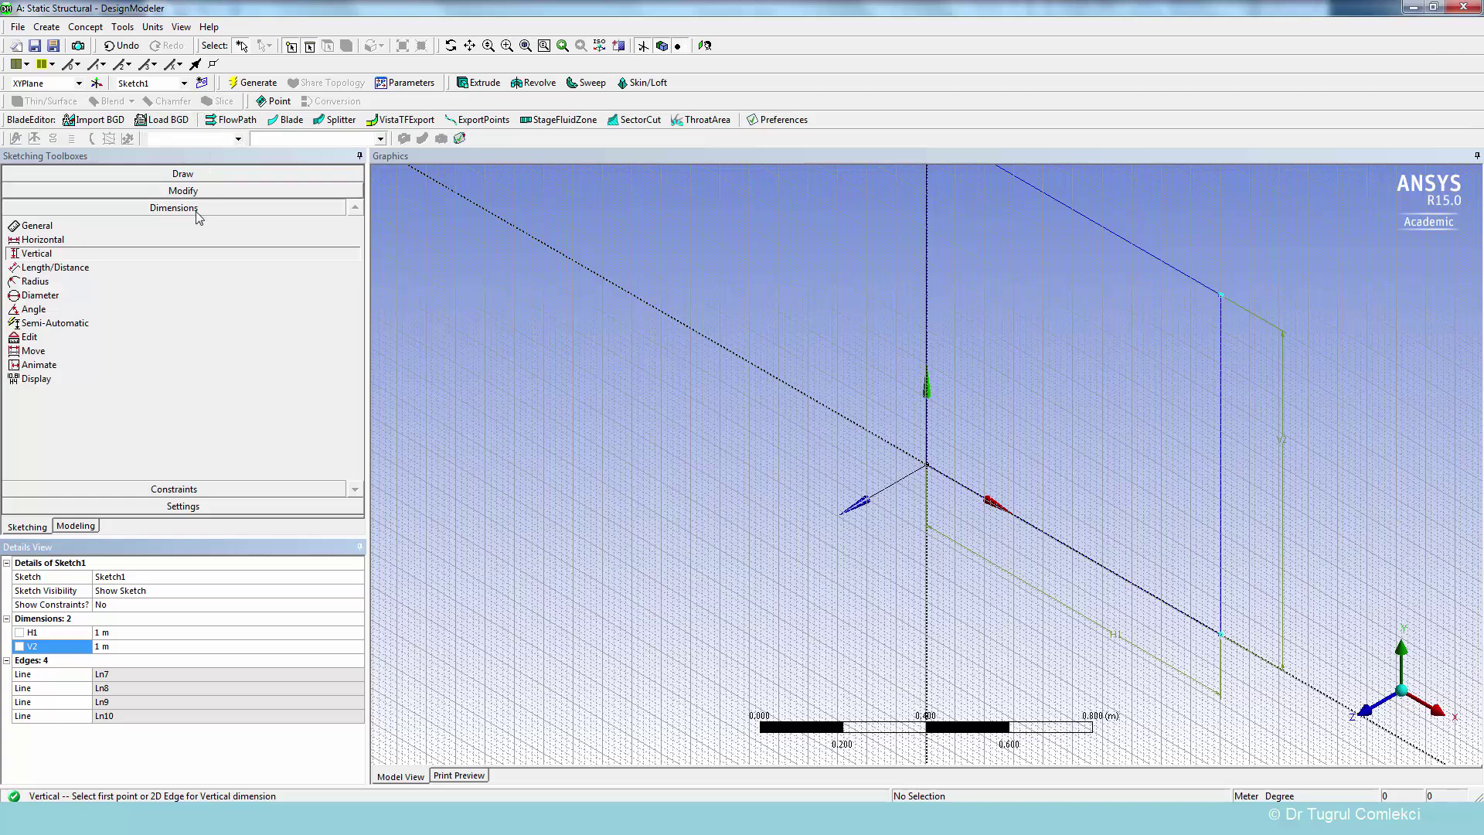
# Generate a surface from Sketch1 with a thickness of 0.006 m, using the Add Material operation.
pyautogui.click(75, 526)
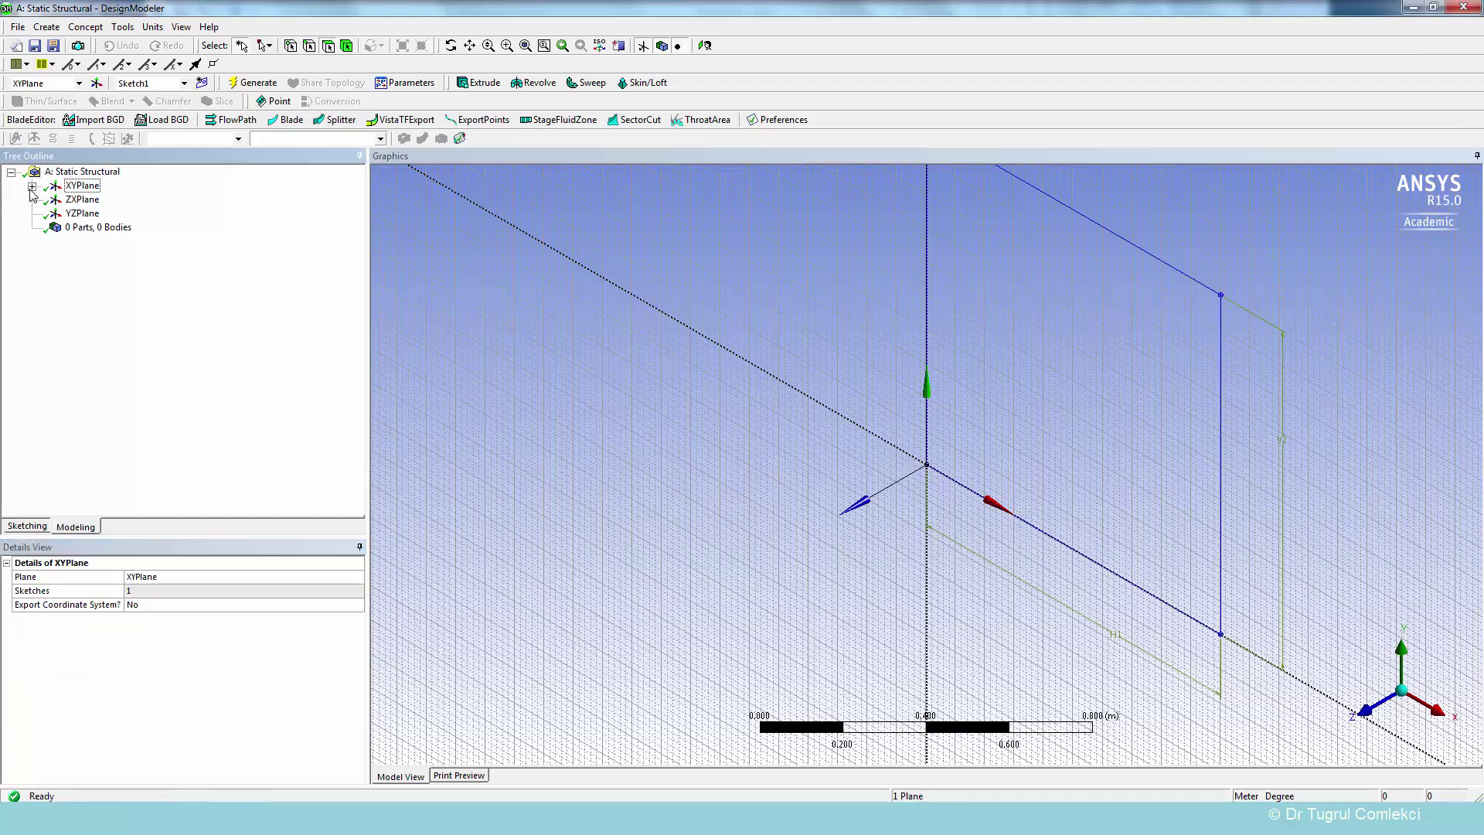
pyautogui.click(32, 187)
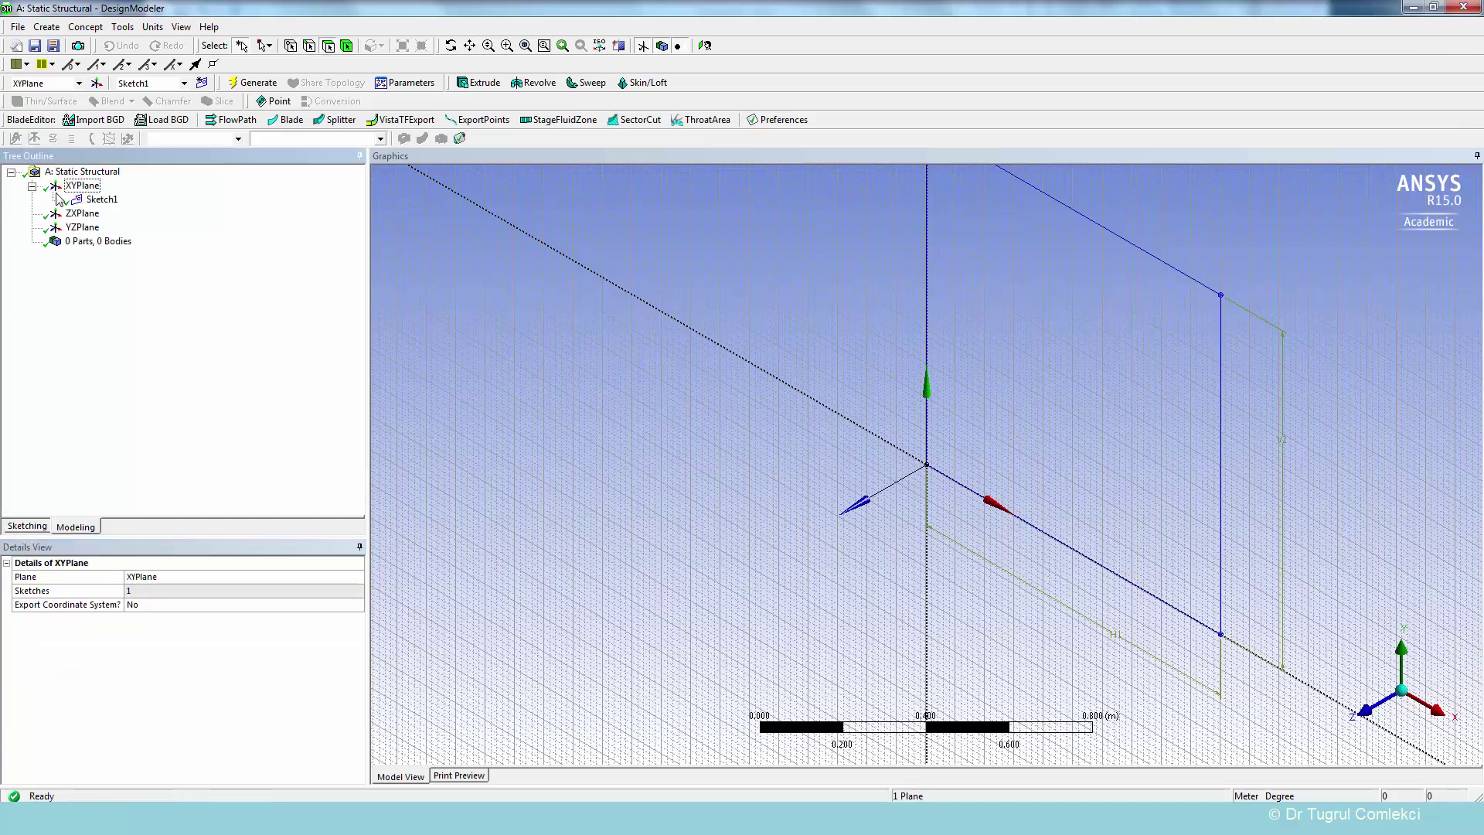
pyautogui.click(104, 201)
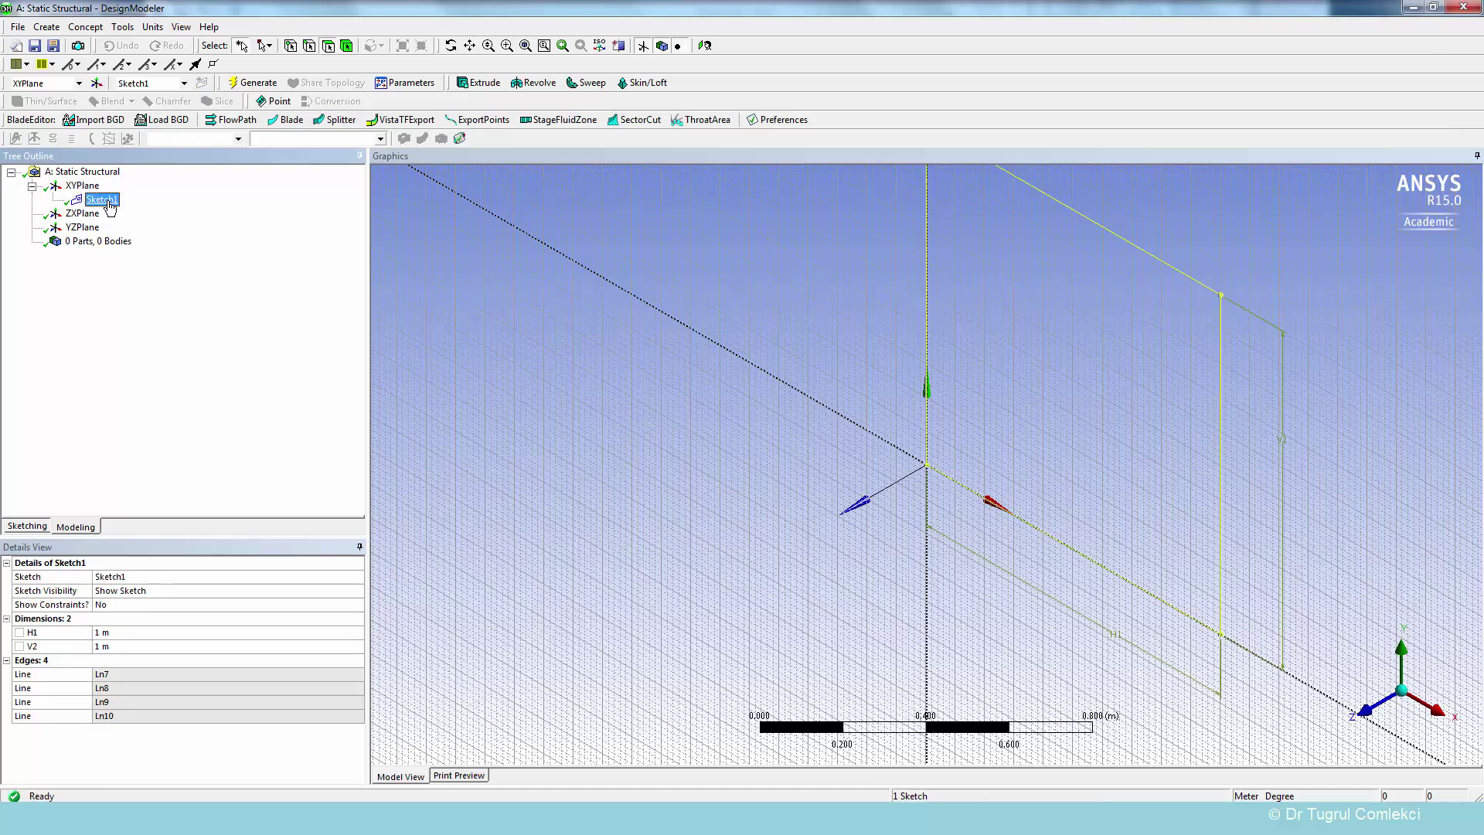
pyautogui.click(86, 27)
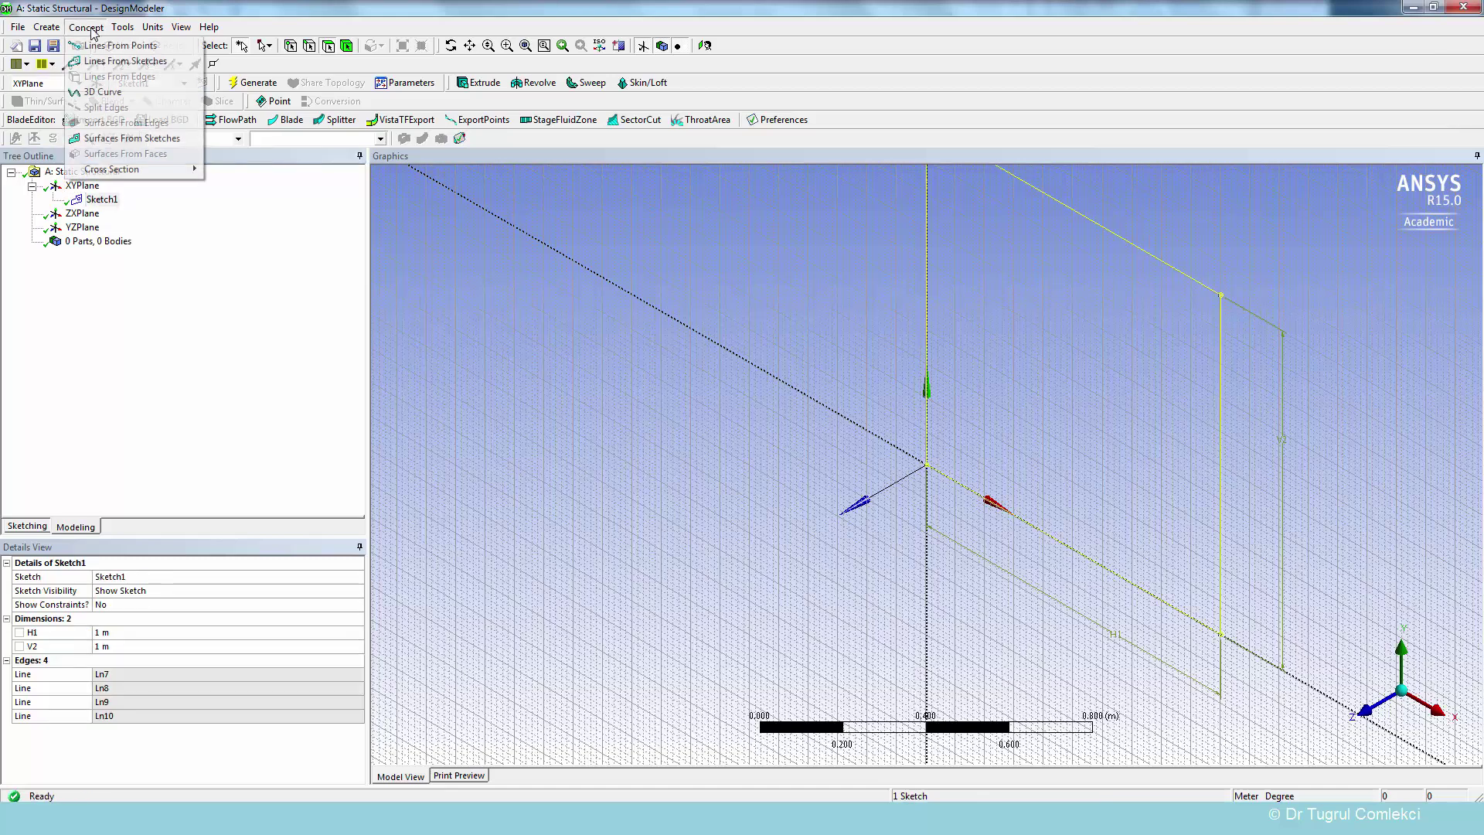
pyautogui.click(121, 141)
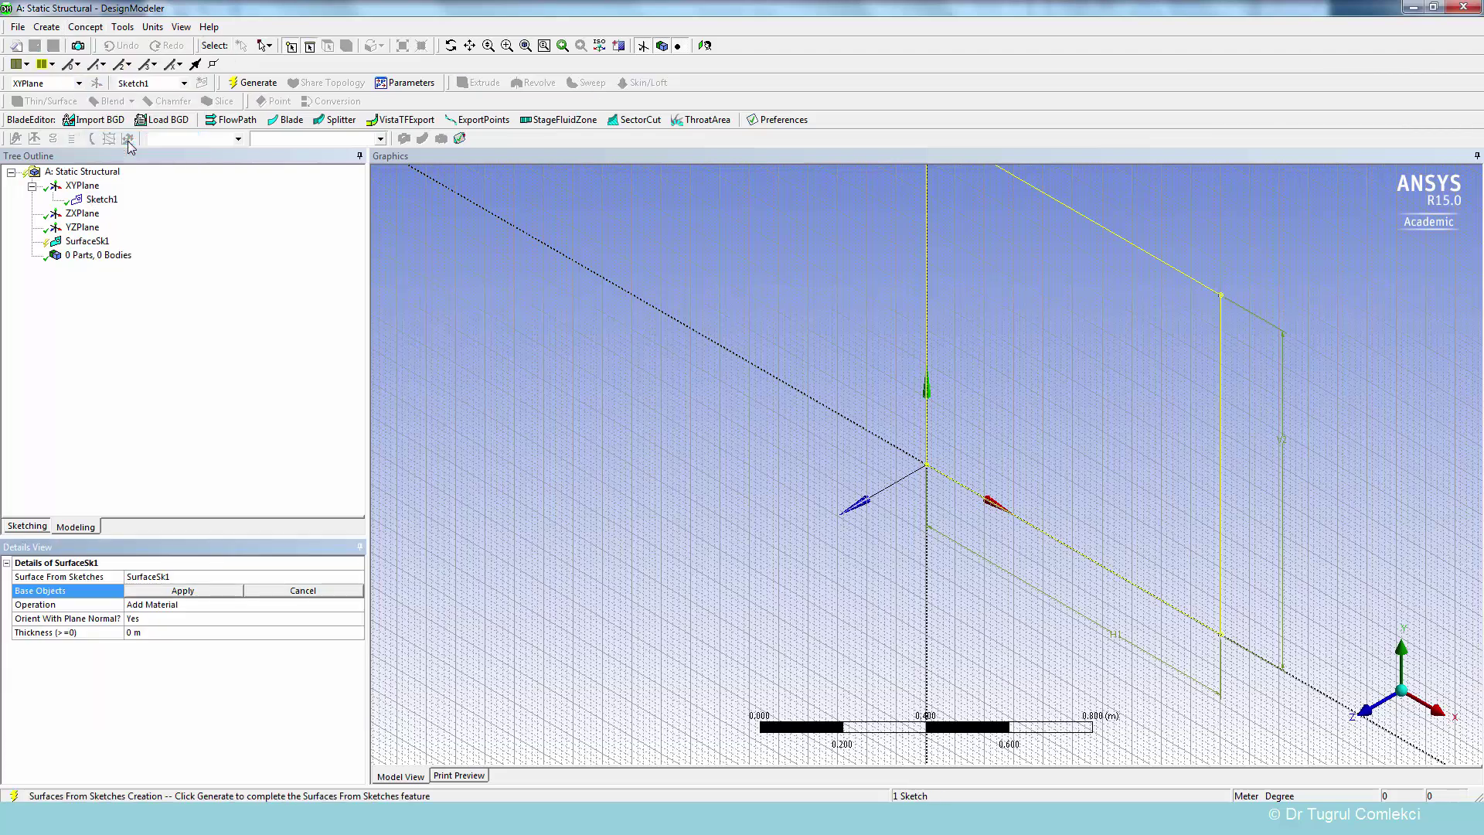
pyautogui.click(204, 591)
pyautogui.click(165, 633)
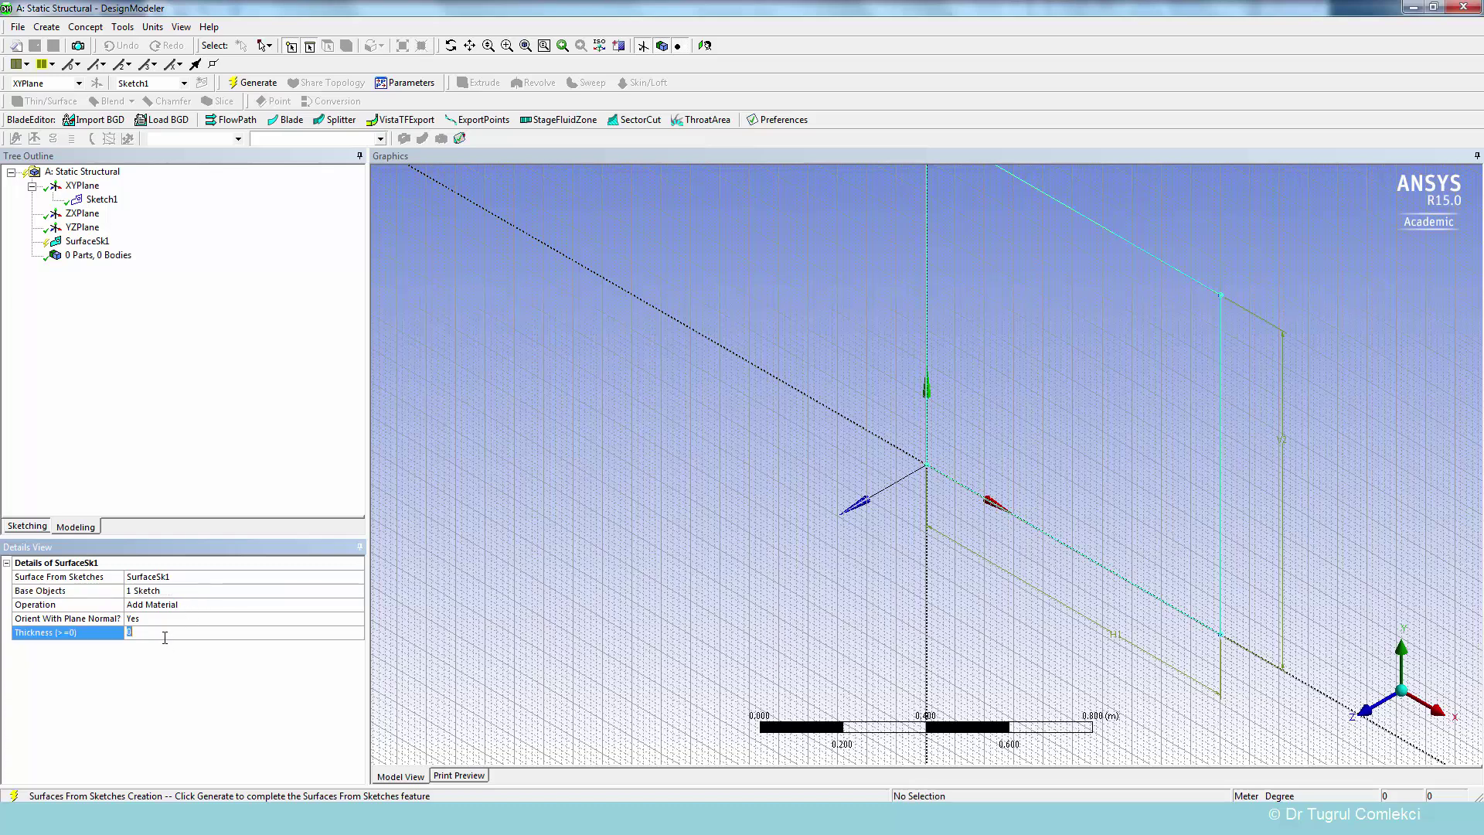
pyautogui.write('0.006')
pyautogui.press('Return')
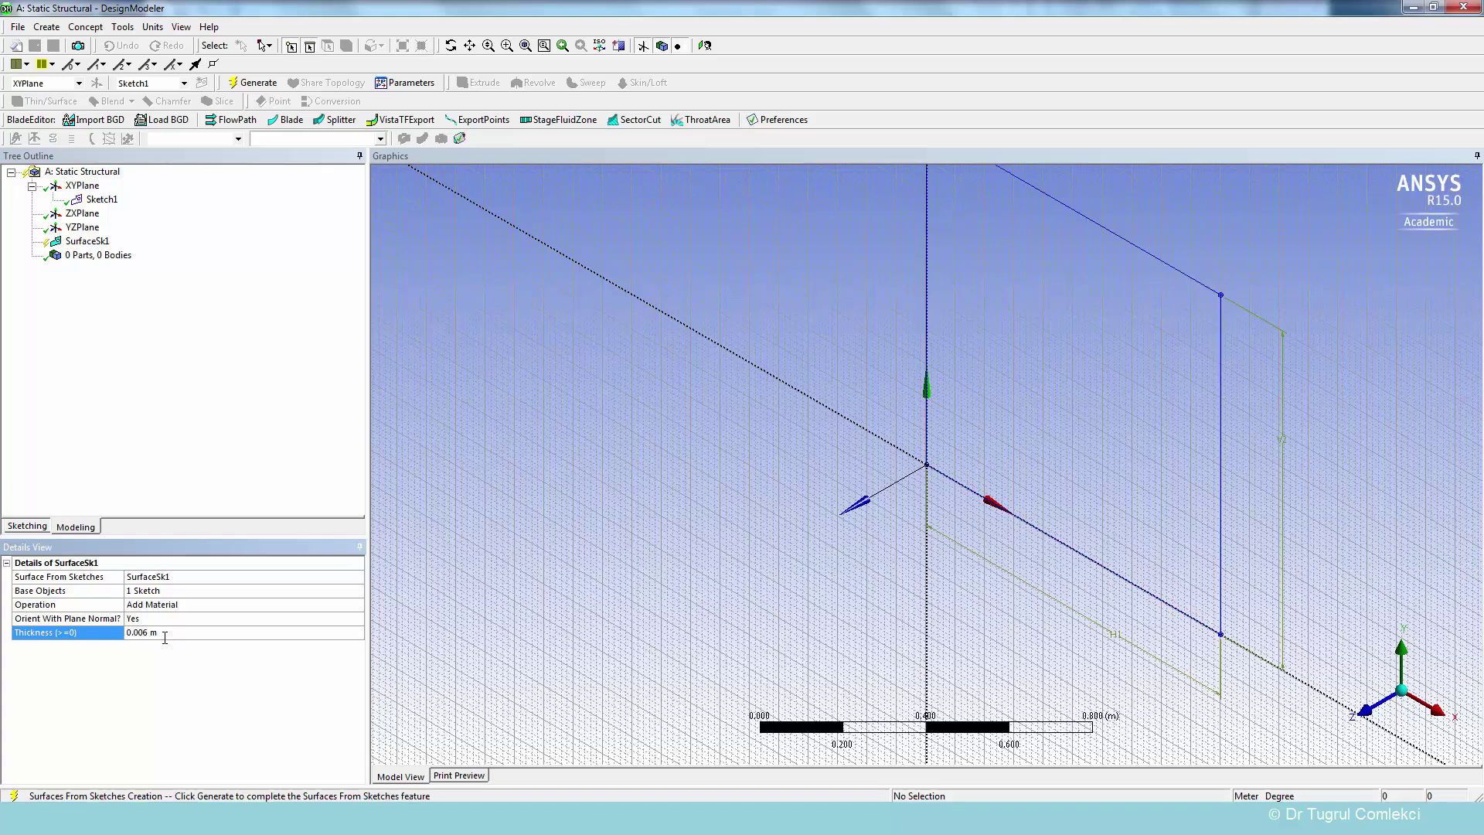
pyautogui.click(243, 83)
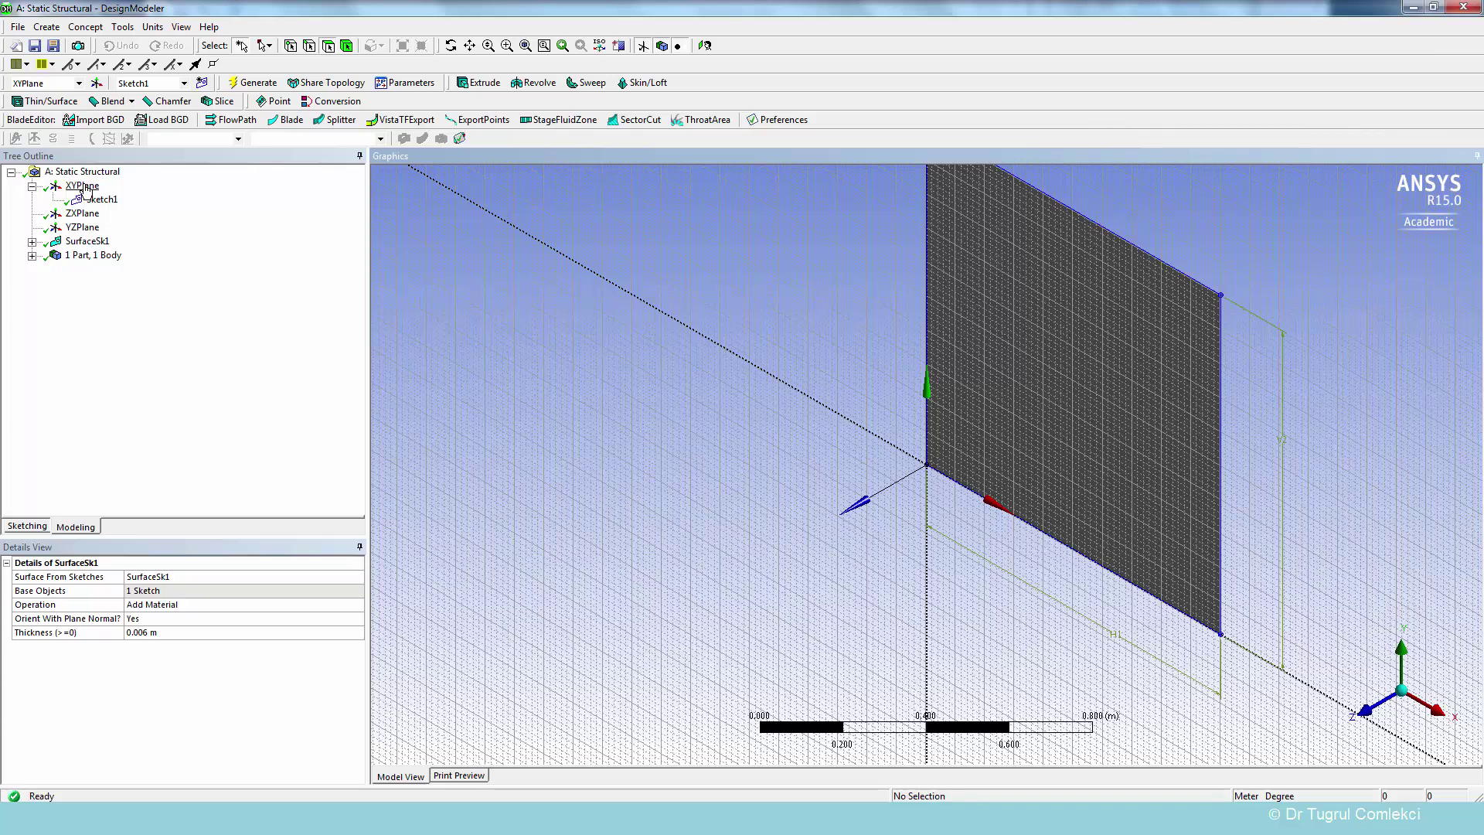
# Add a new plane of type From Plane, using YZPlane as its base plane.
pyautogui.click(85, 171)
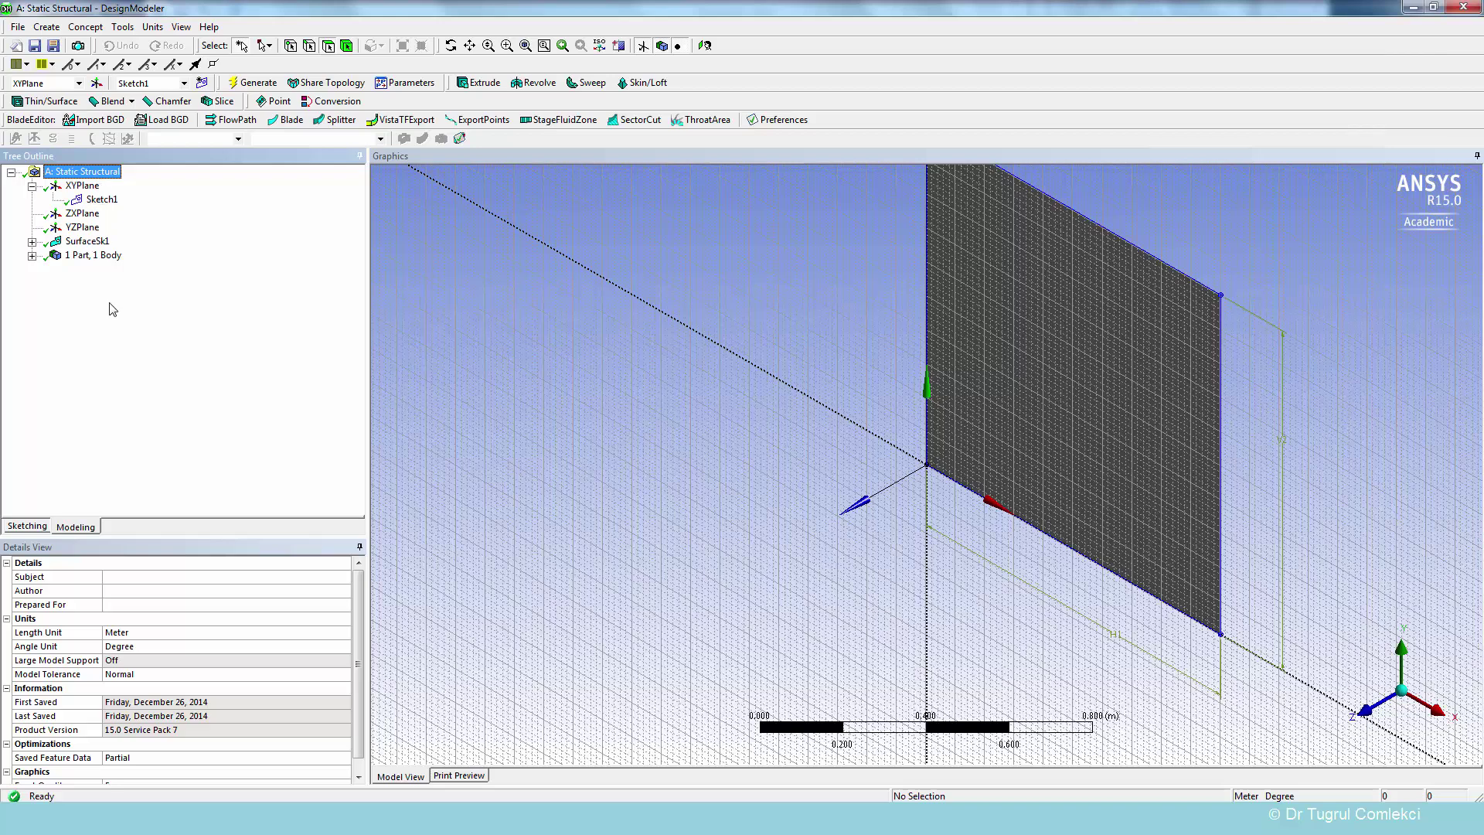
pyautogui.click(96, 84)
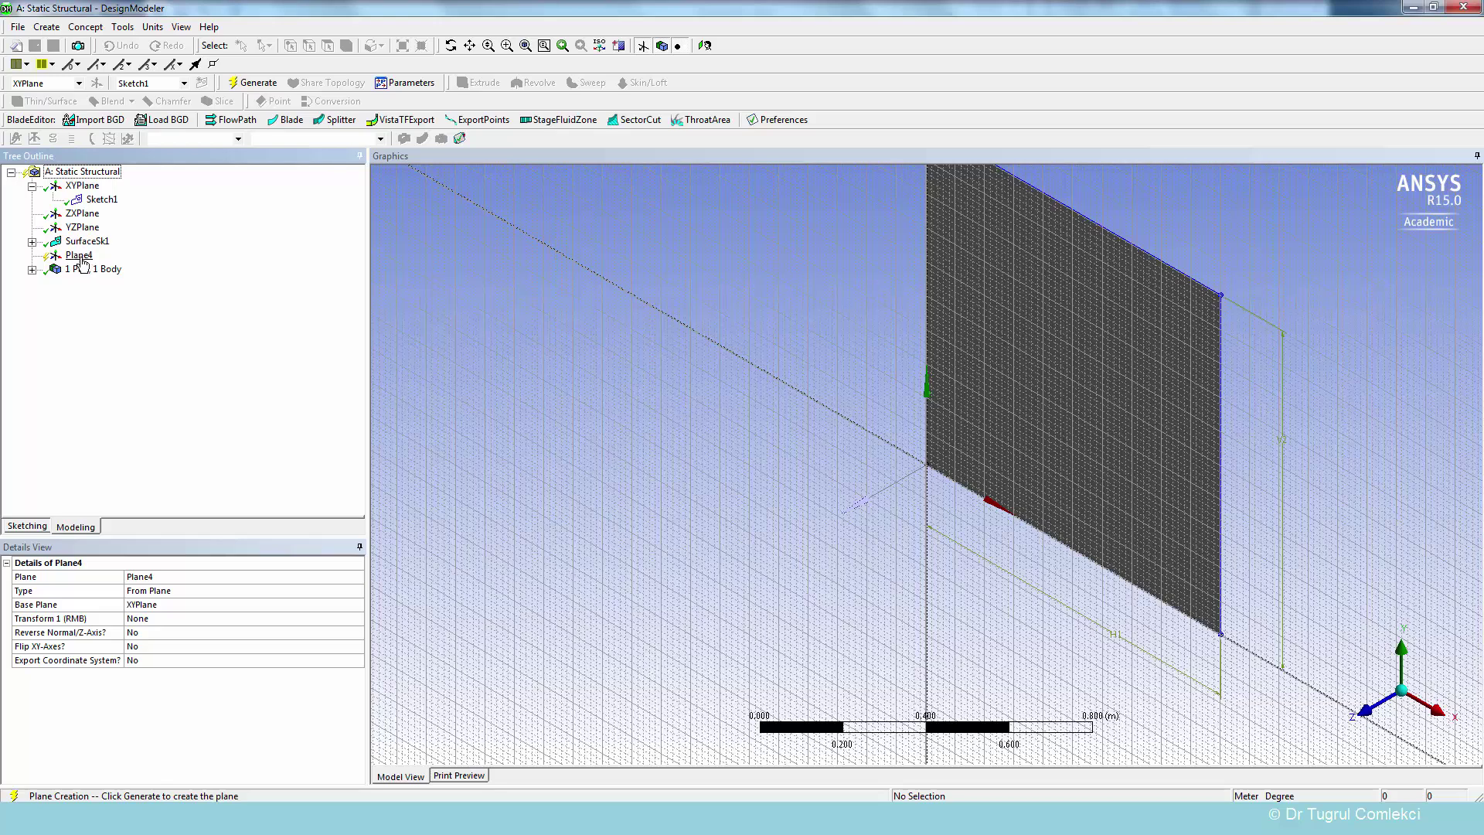
pyautogui.click(80, 256)
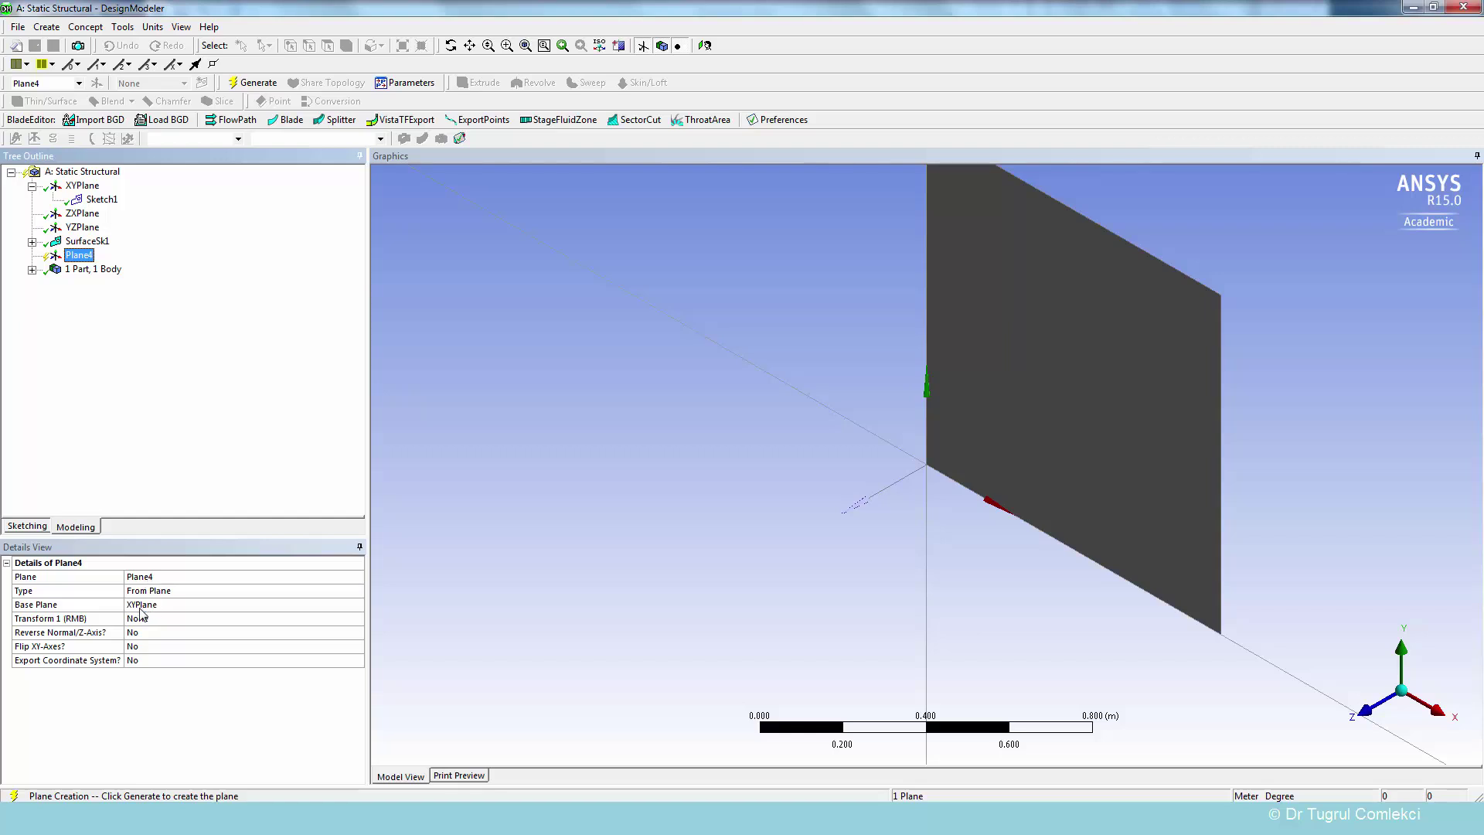
pyautogui.click(141, 608)
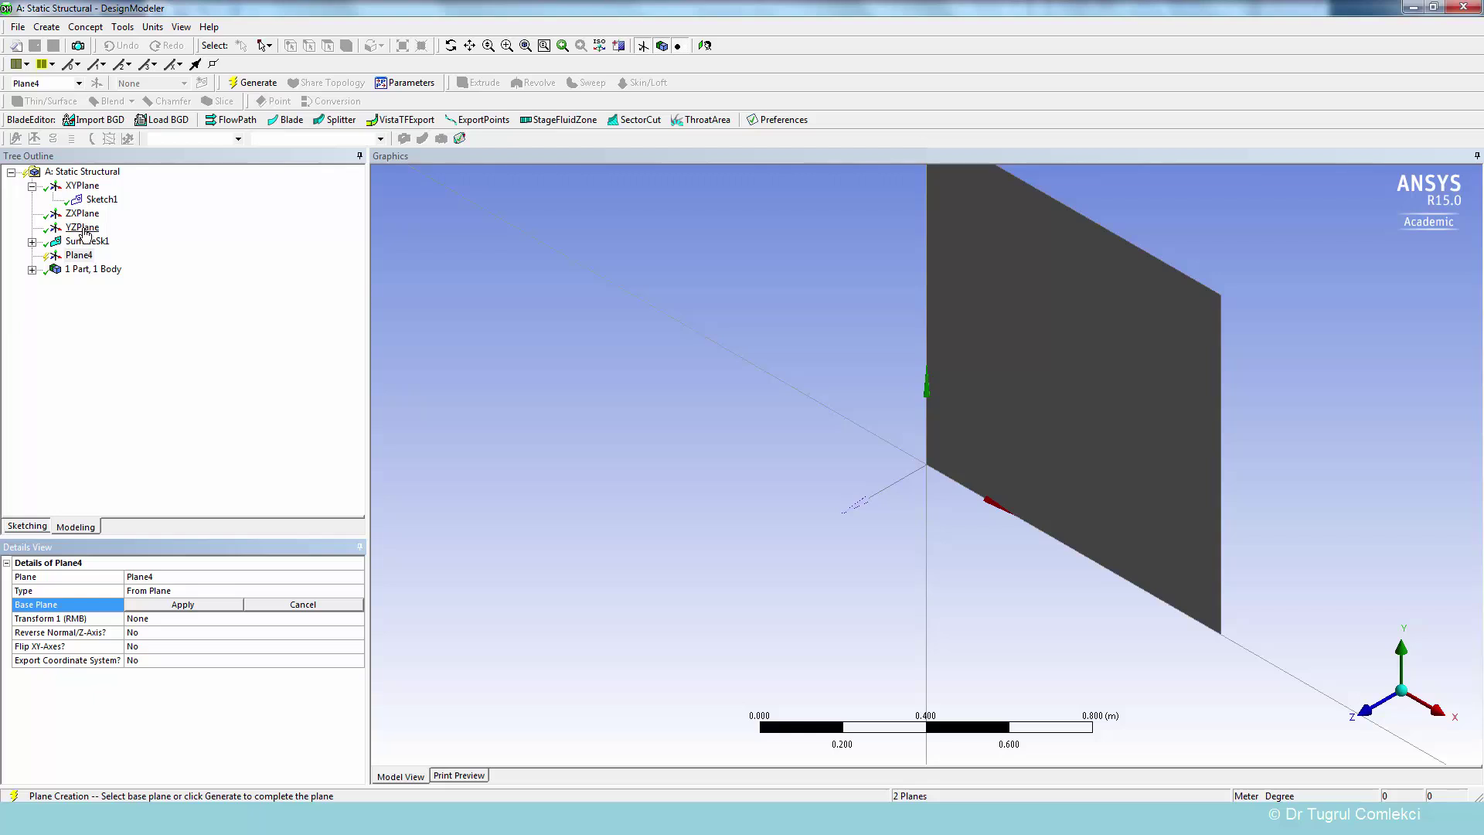
pyautogui.click(83, 229)
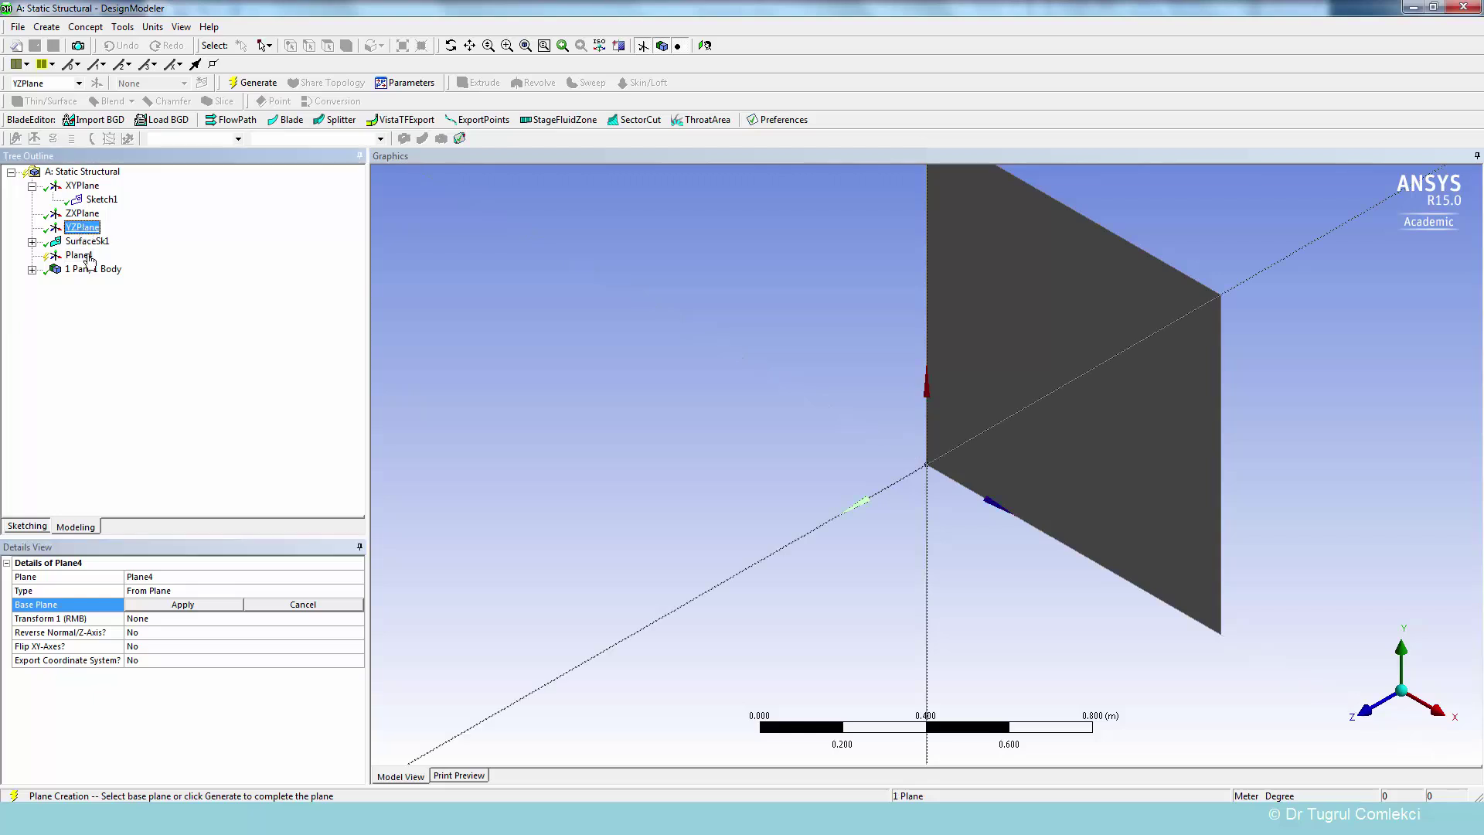
pyautogui.click(183, 605)
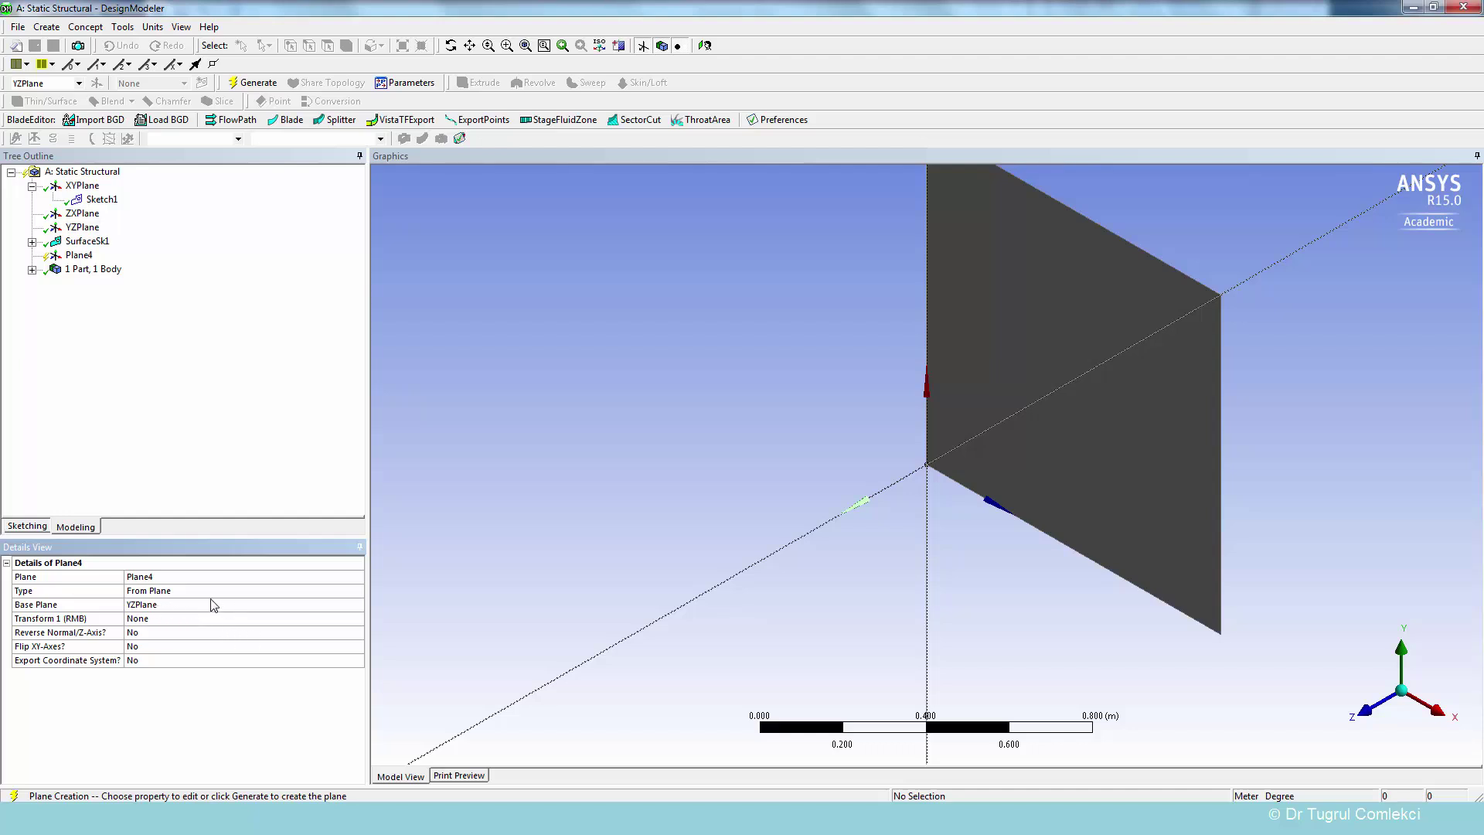
# Offset the new plane 0.25 m along Z with Transform 1 and generate it.
pyautogui.click(194, 619)
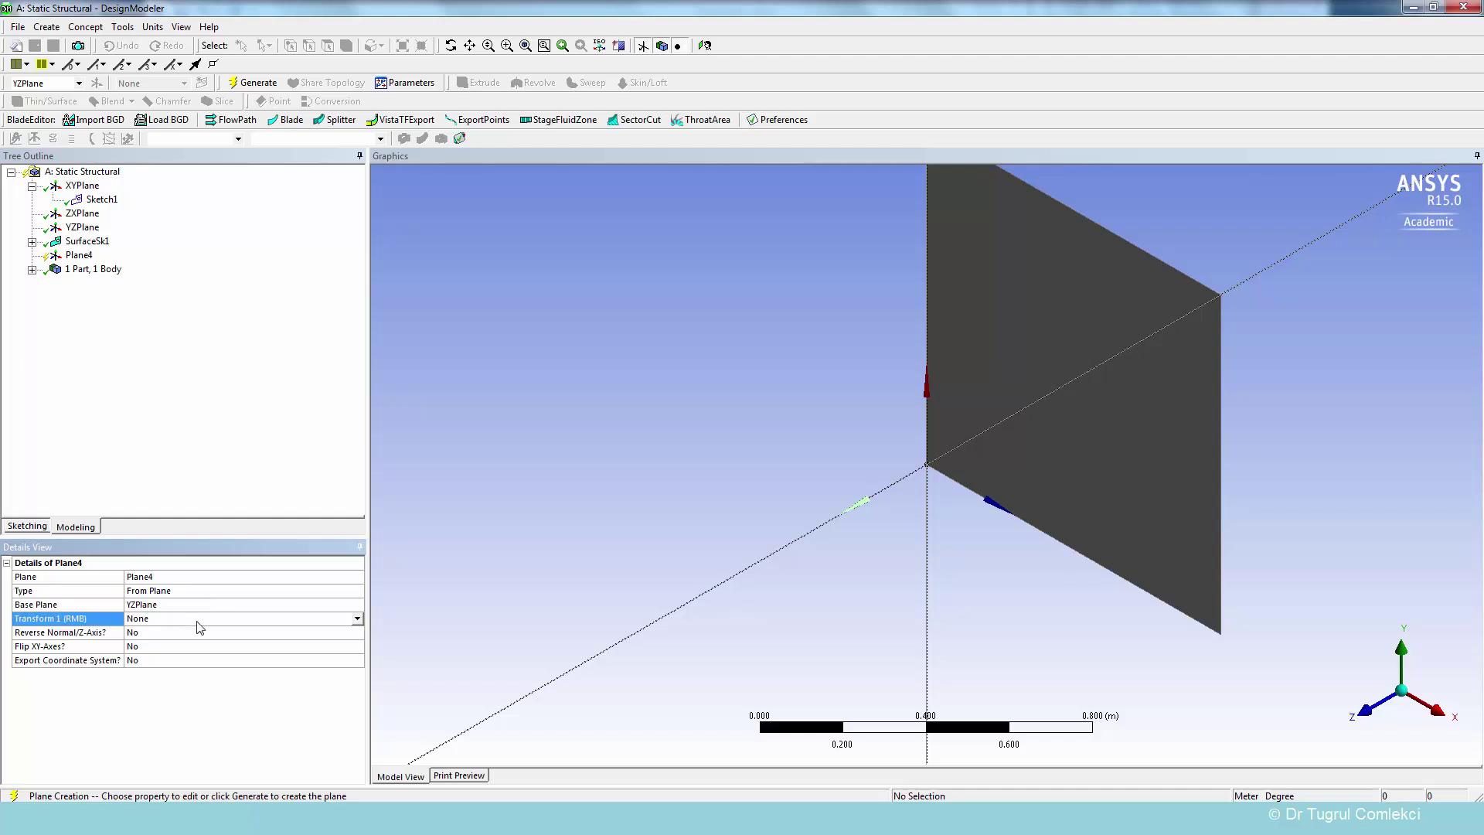
pyautogui.click(357, 620)
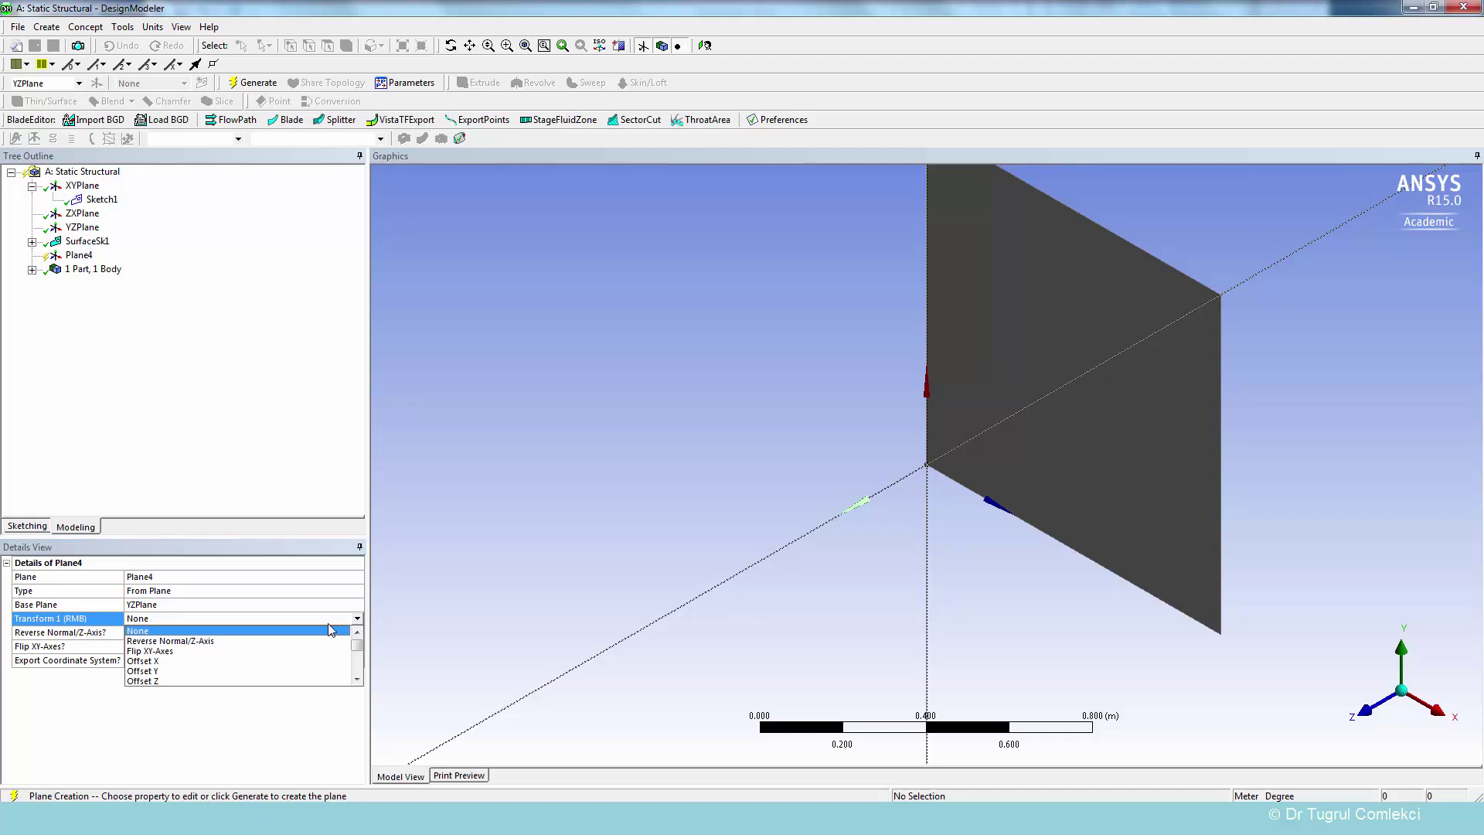
pyautogui.click(155, 681)
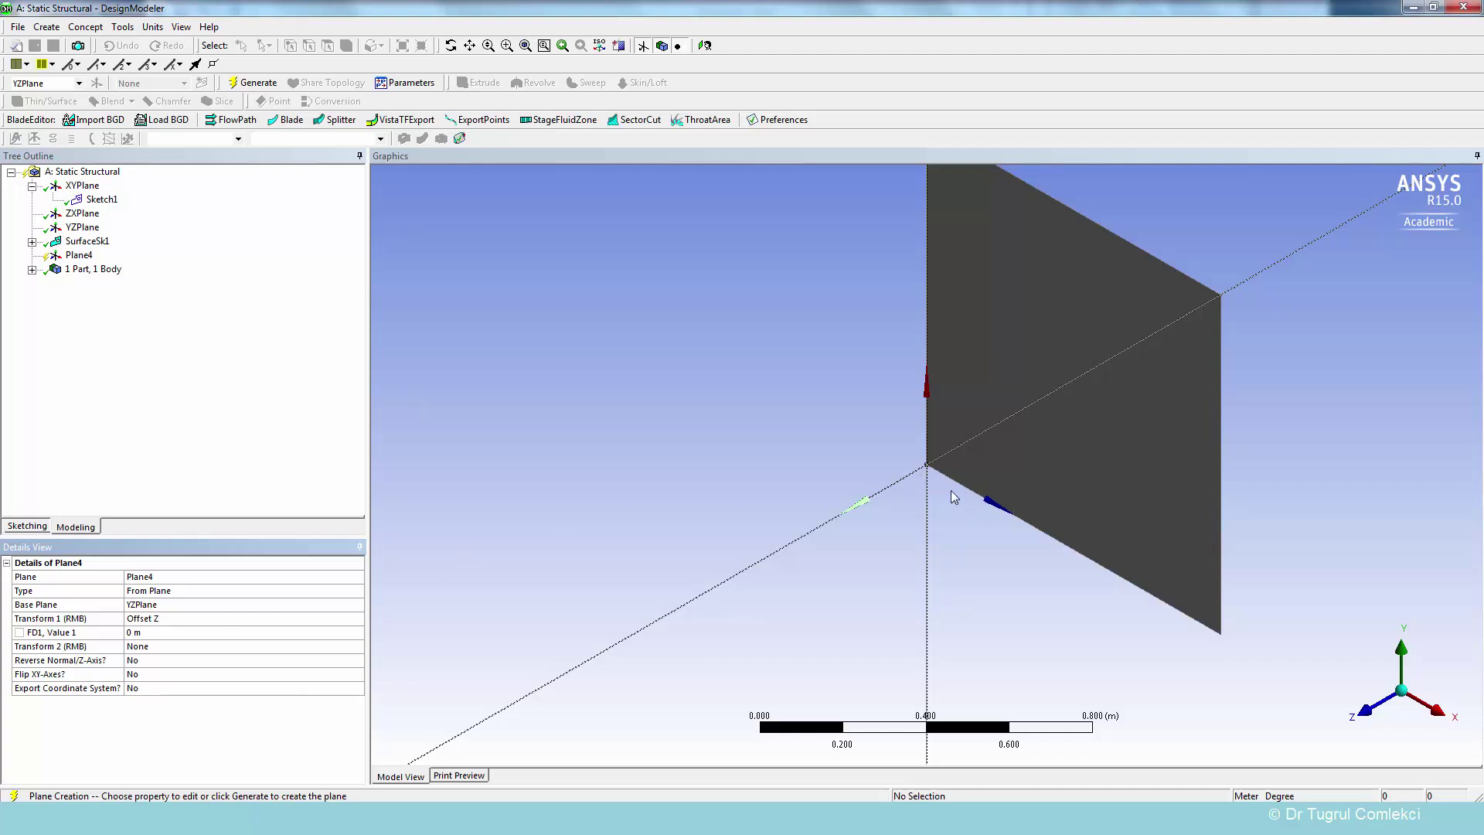
pyautogui.click(133, 633)
pyautogui.write('0.25')
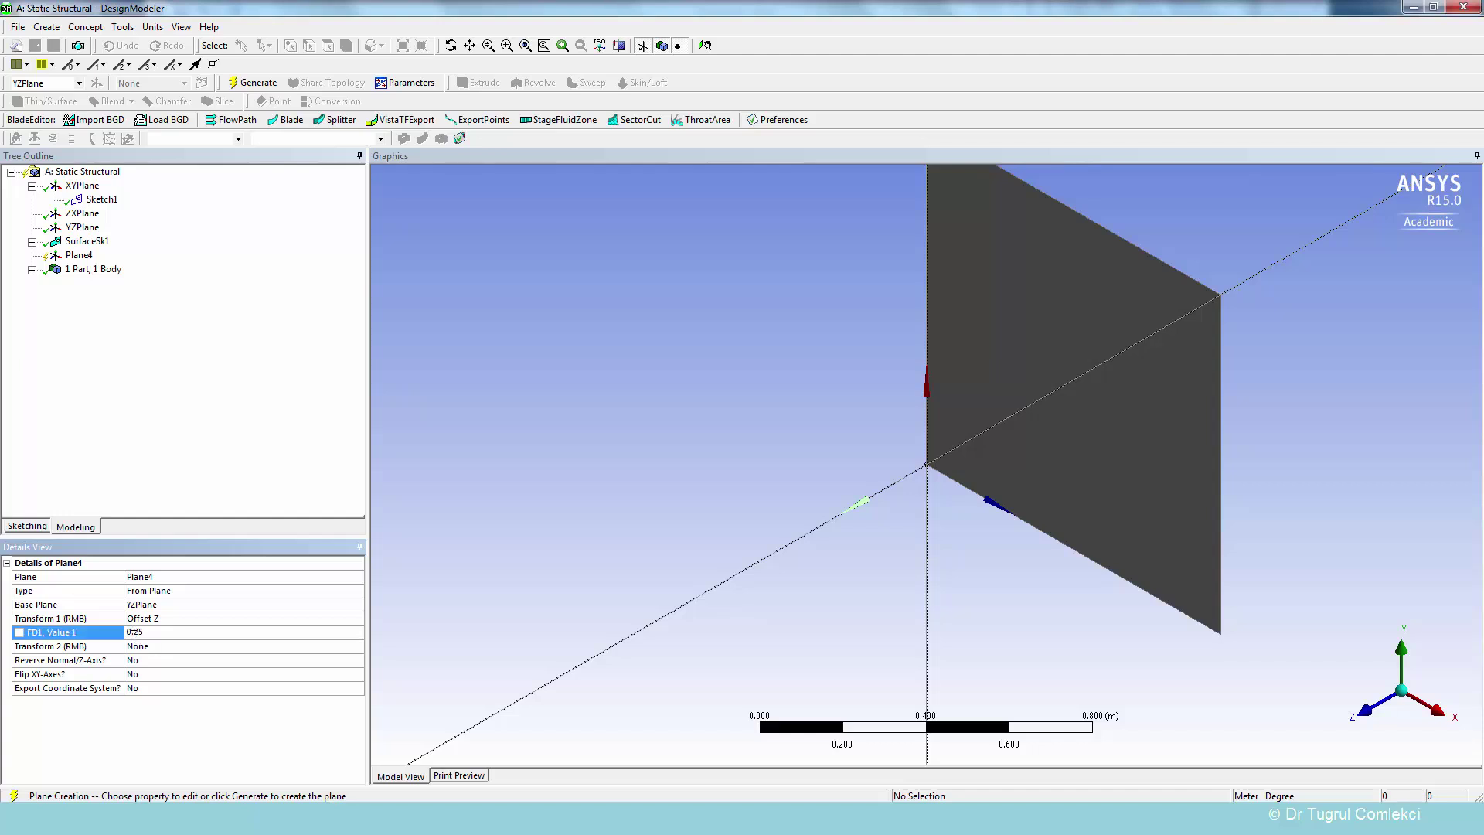
pyautogui.press('Return')
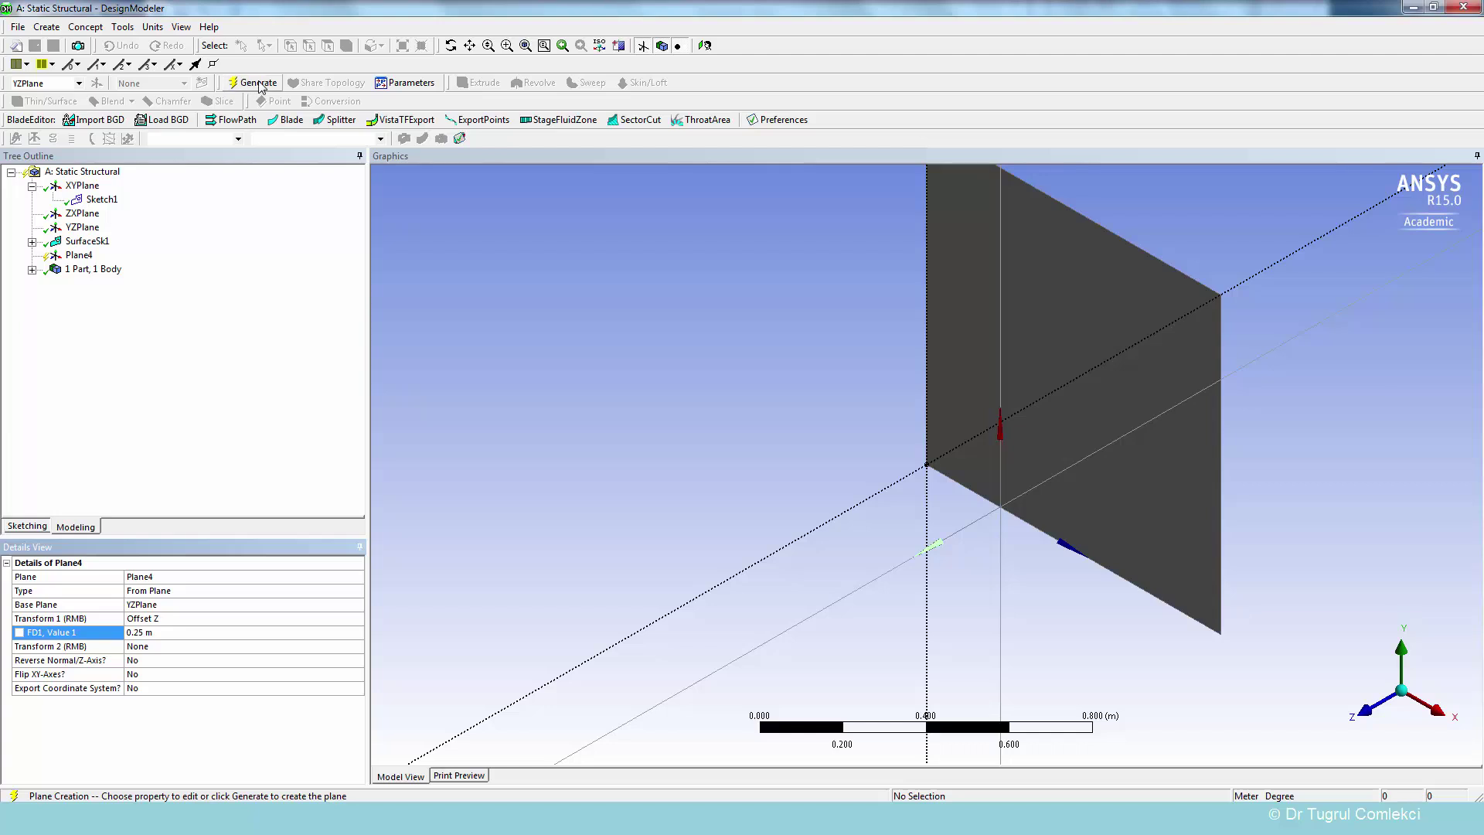
pyautogui.click(258, 83)
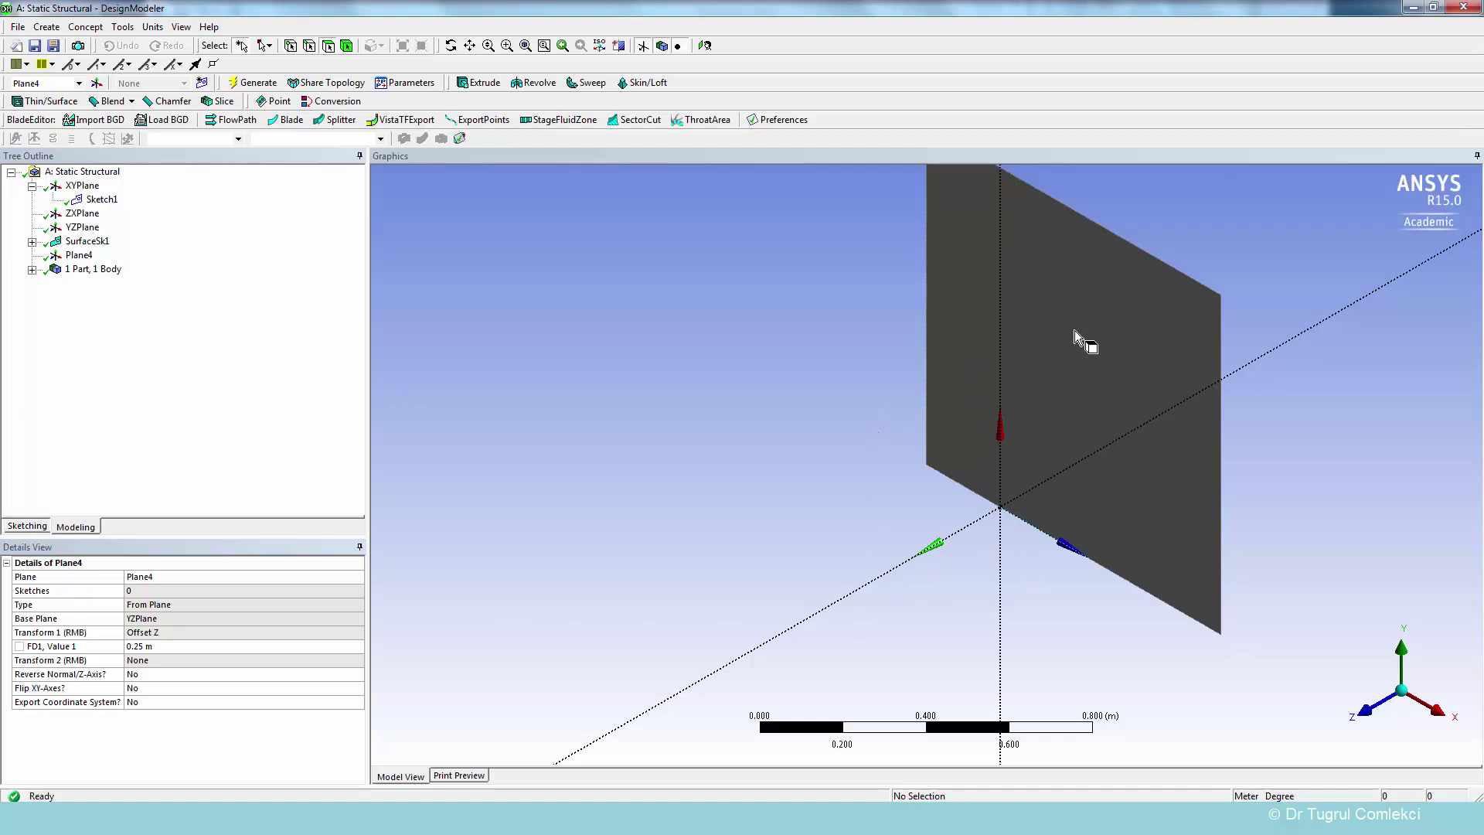
# Create a new sketch on Plane4 and draw a rectangle from the plane's origin, about 1.03 m tall and 0.17 m wide.
pyautogui.scroll(1, 1130, 350)
pyautogui.scroll(-3, 1126, 356)
pyautogui.keyDown('ctrl'); pyautogui.moveTo(1086, 350); pyautogui.dragTo(979, 415, button='middle'); pyautogui.keyUp('ctrl')
pyautogui.scroll(2, 923, 508)
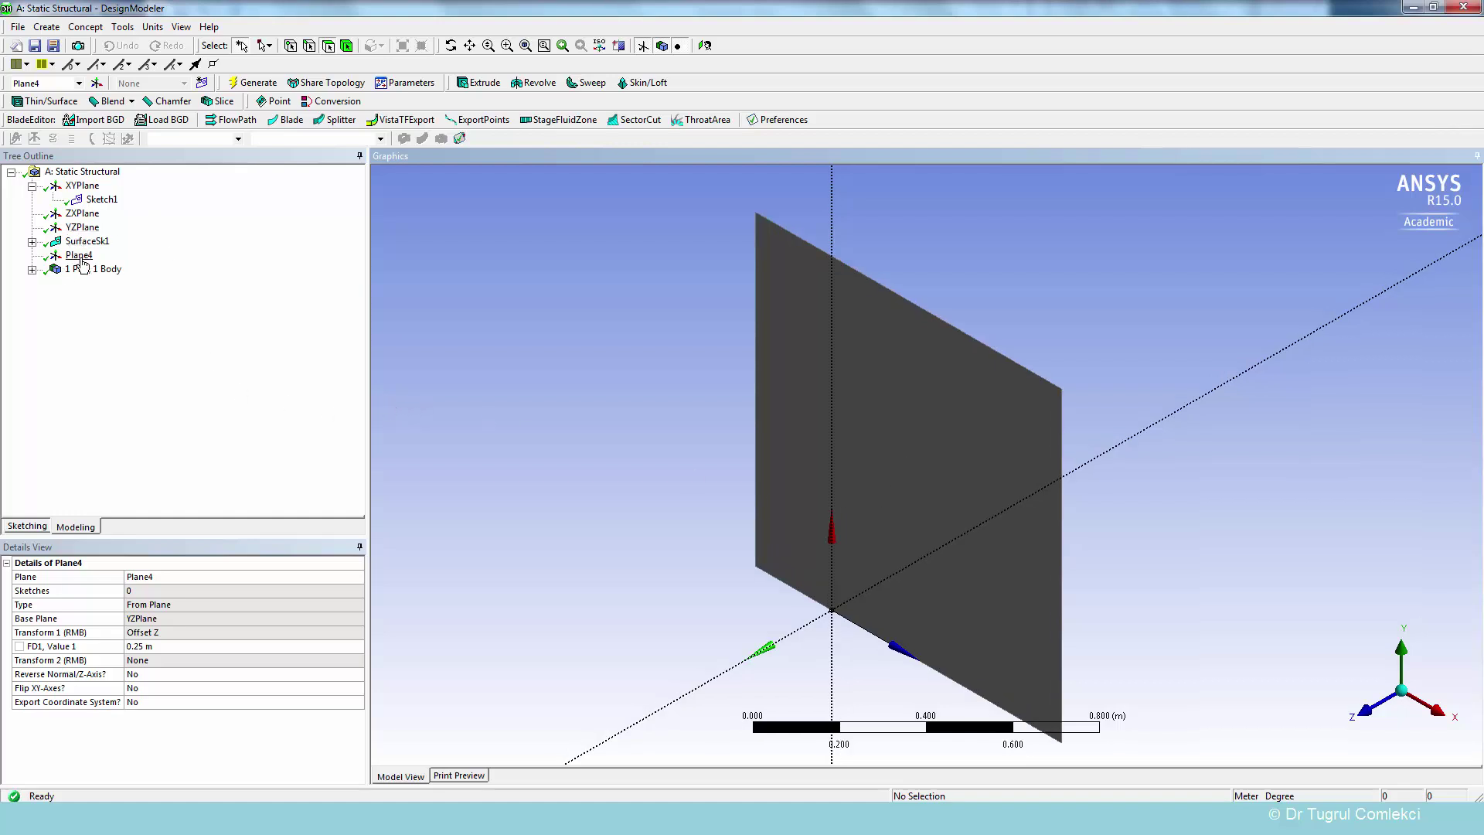
pyautogui.click(81, 259)
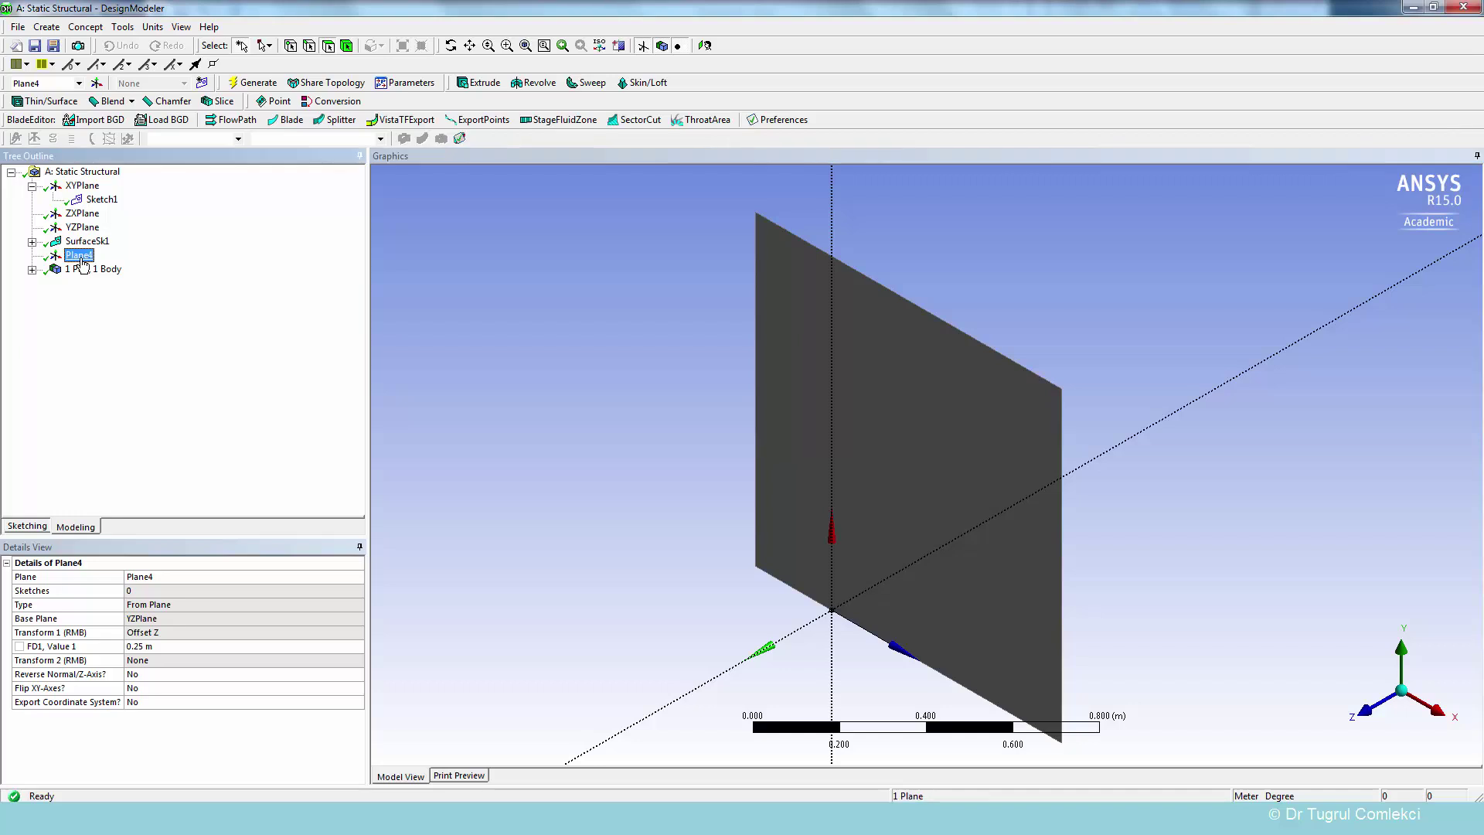
pyautogui.click(202, 83)
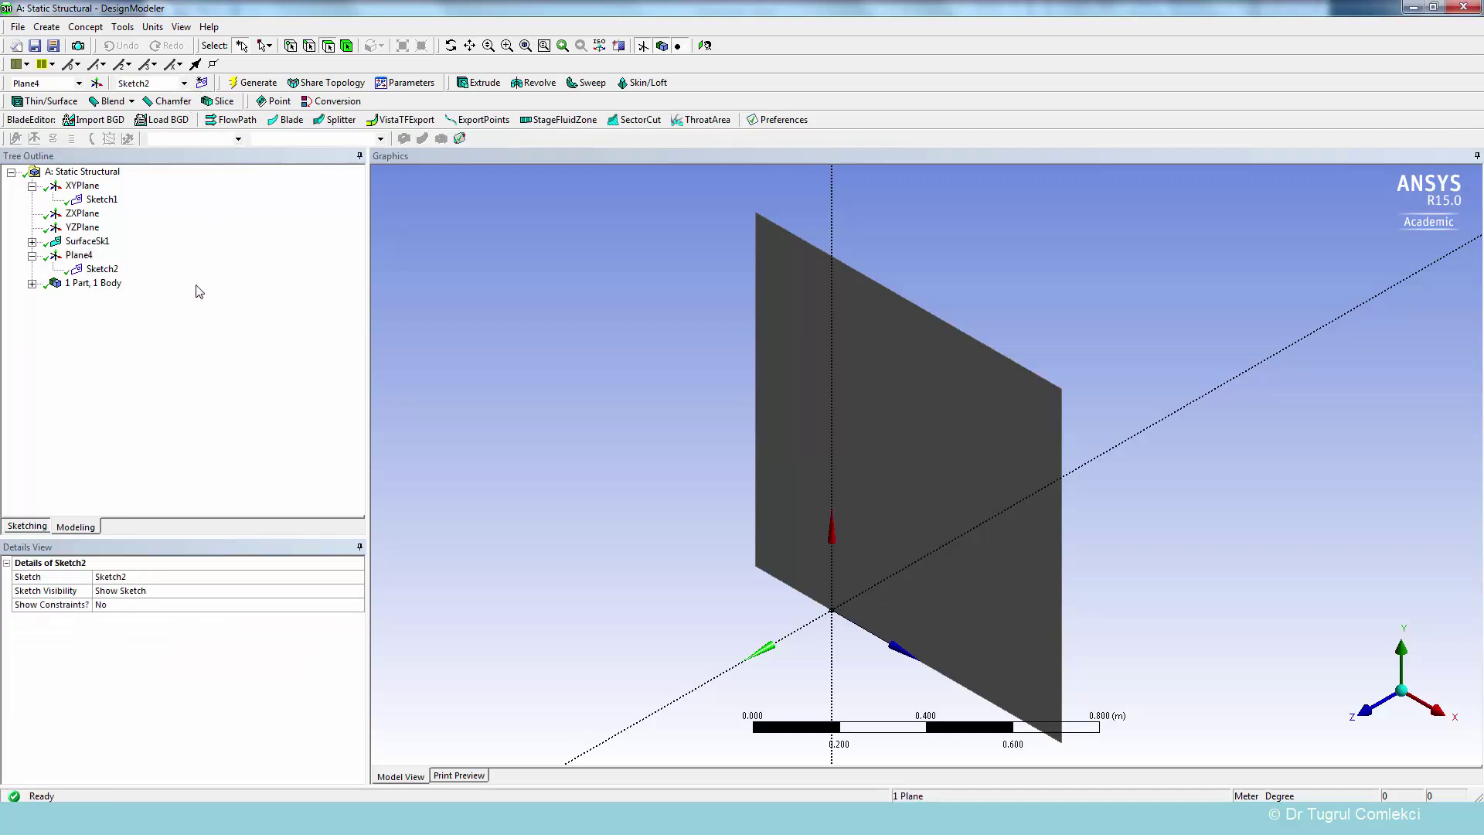
pyautogui.click(37, 528)
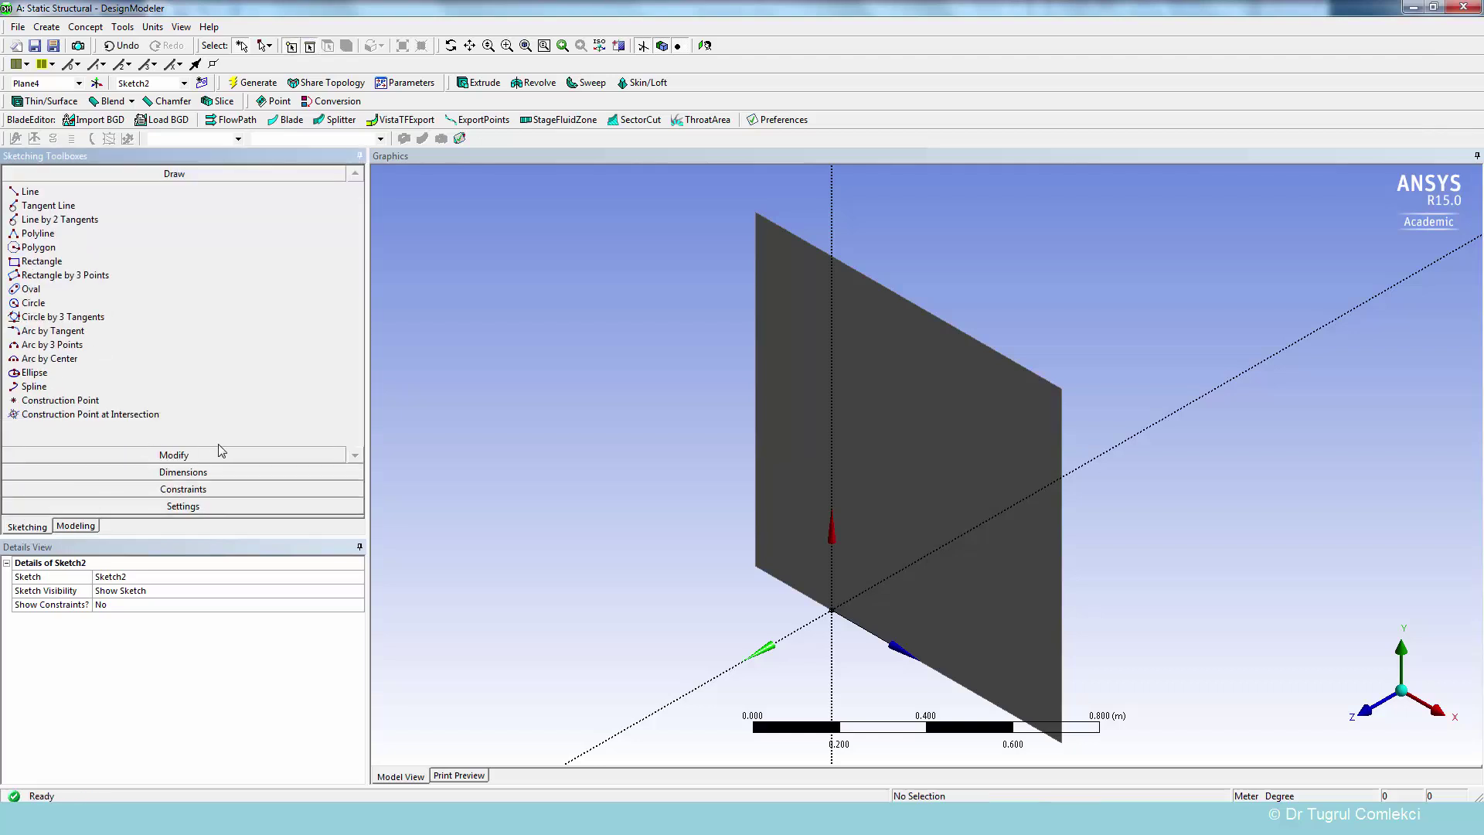
pyautogui.click(49, 264)
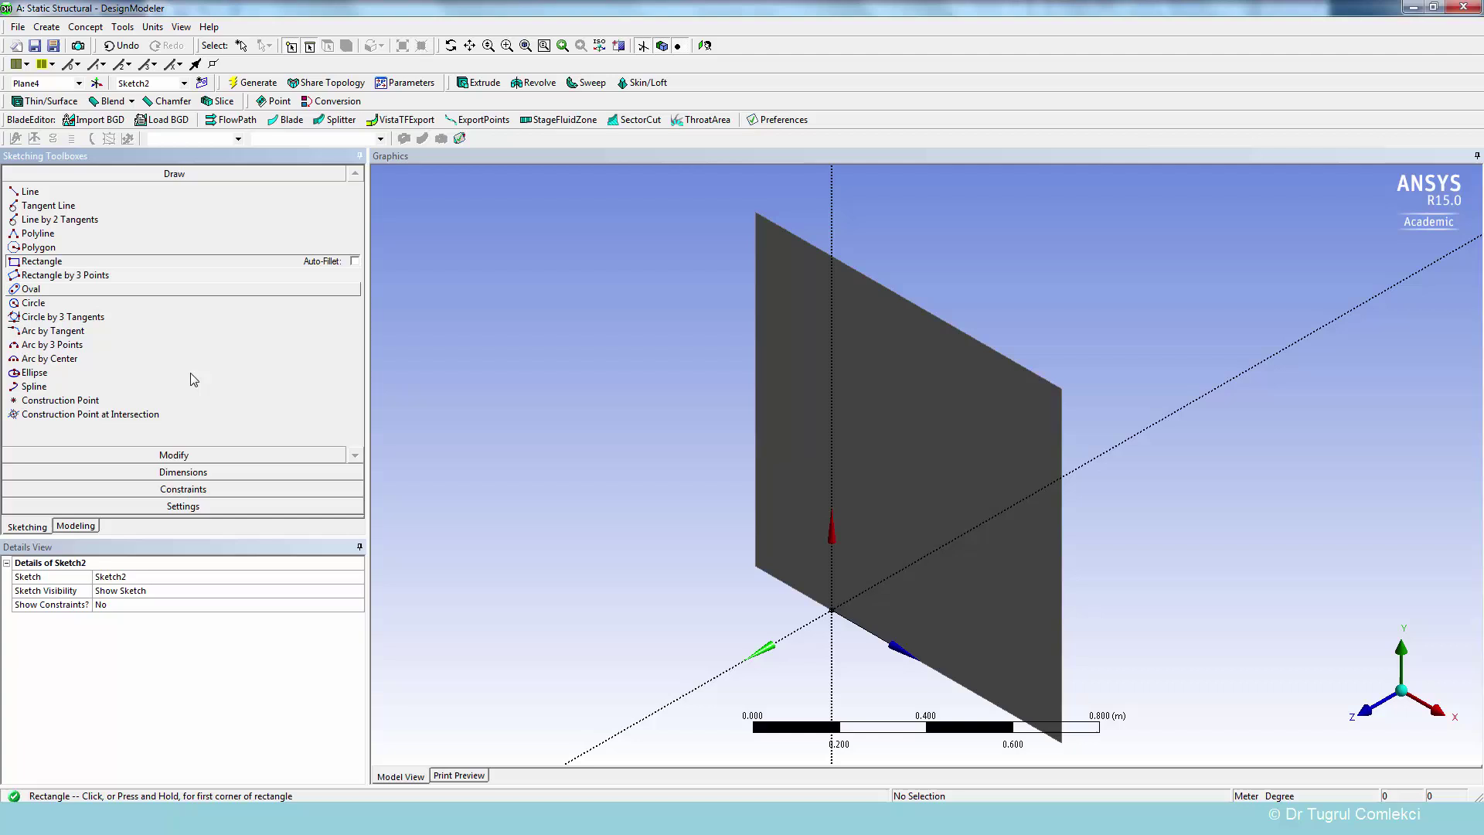
pyautogui.click(832, 610)
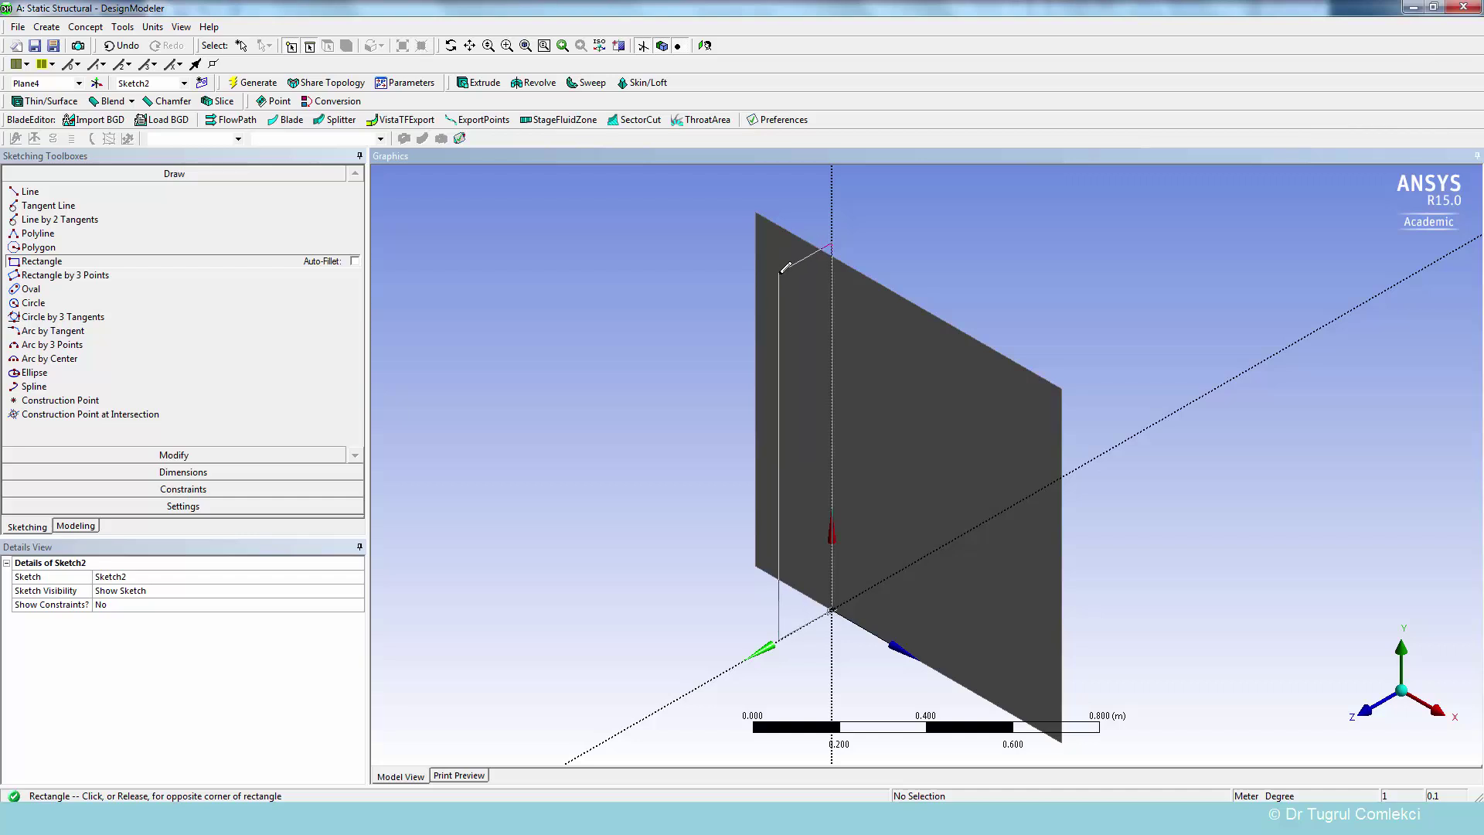
pyautogui.click(785, 267)
# Add a horizontal dimension between the rectangle's two short edges, placed beyond its outer long edge.
pyautogui.click(183, 472)
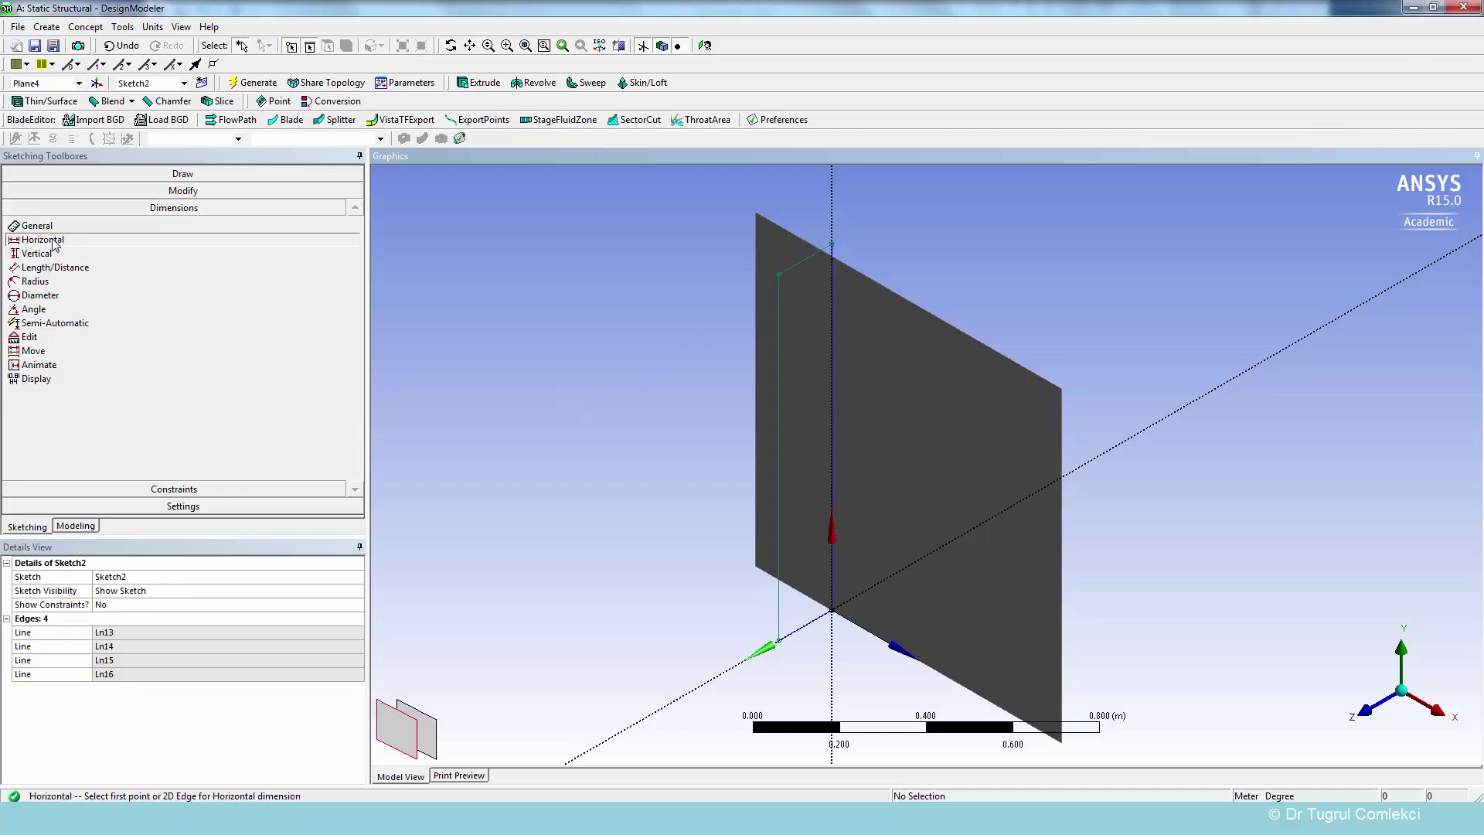
pyautogui.click(43, 240)
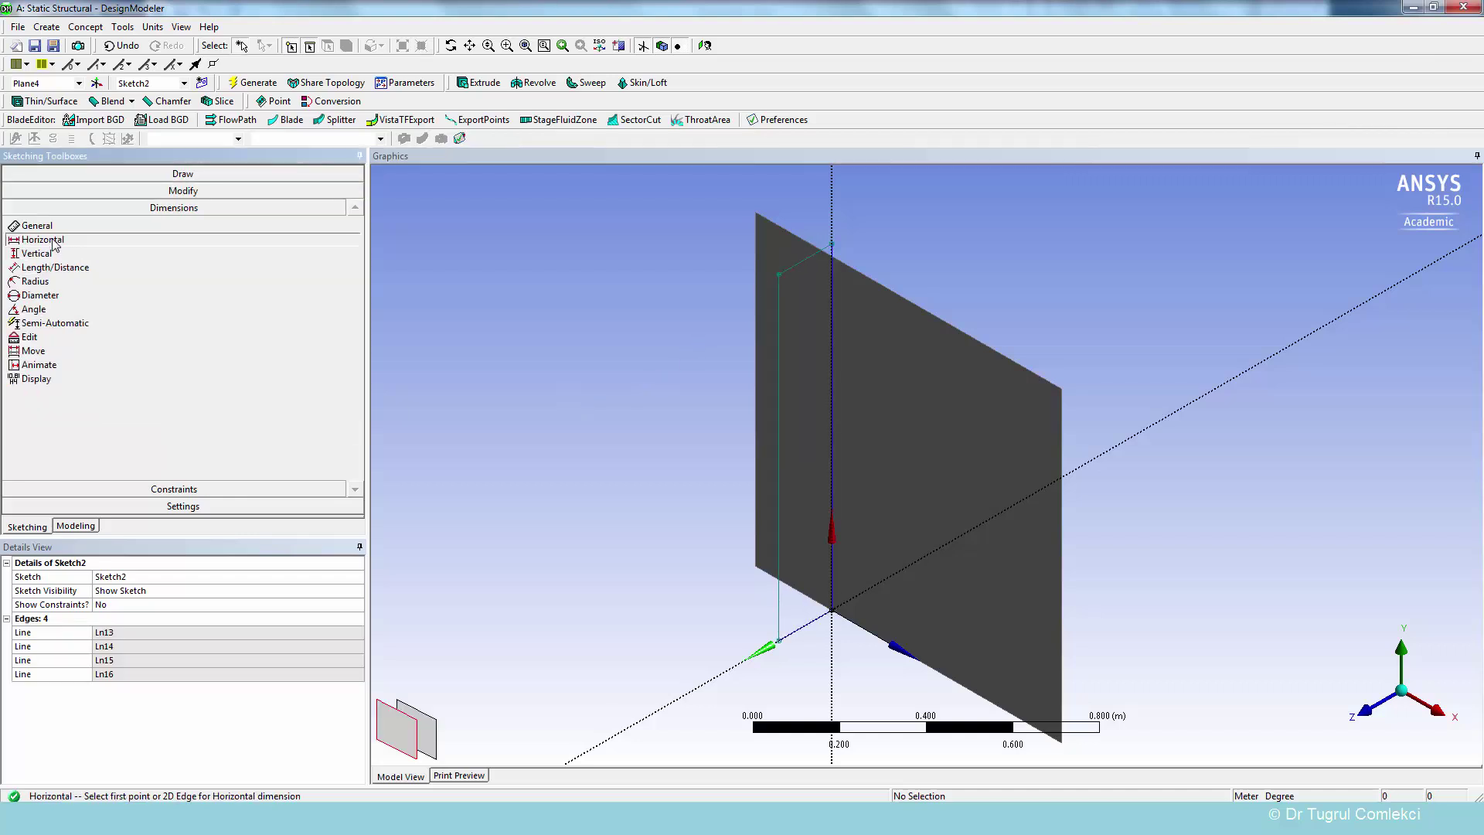
pyautogui.click(809, 624)
pyautogui.click(804, 260)
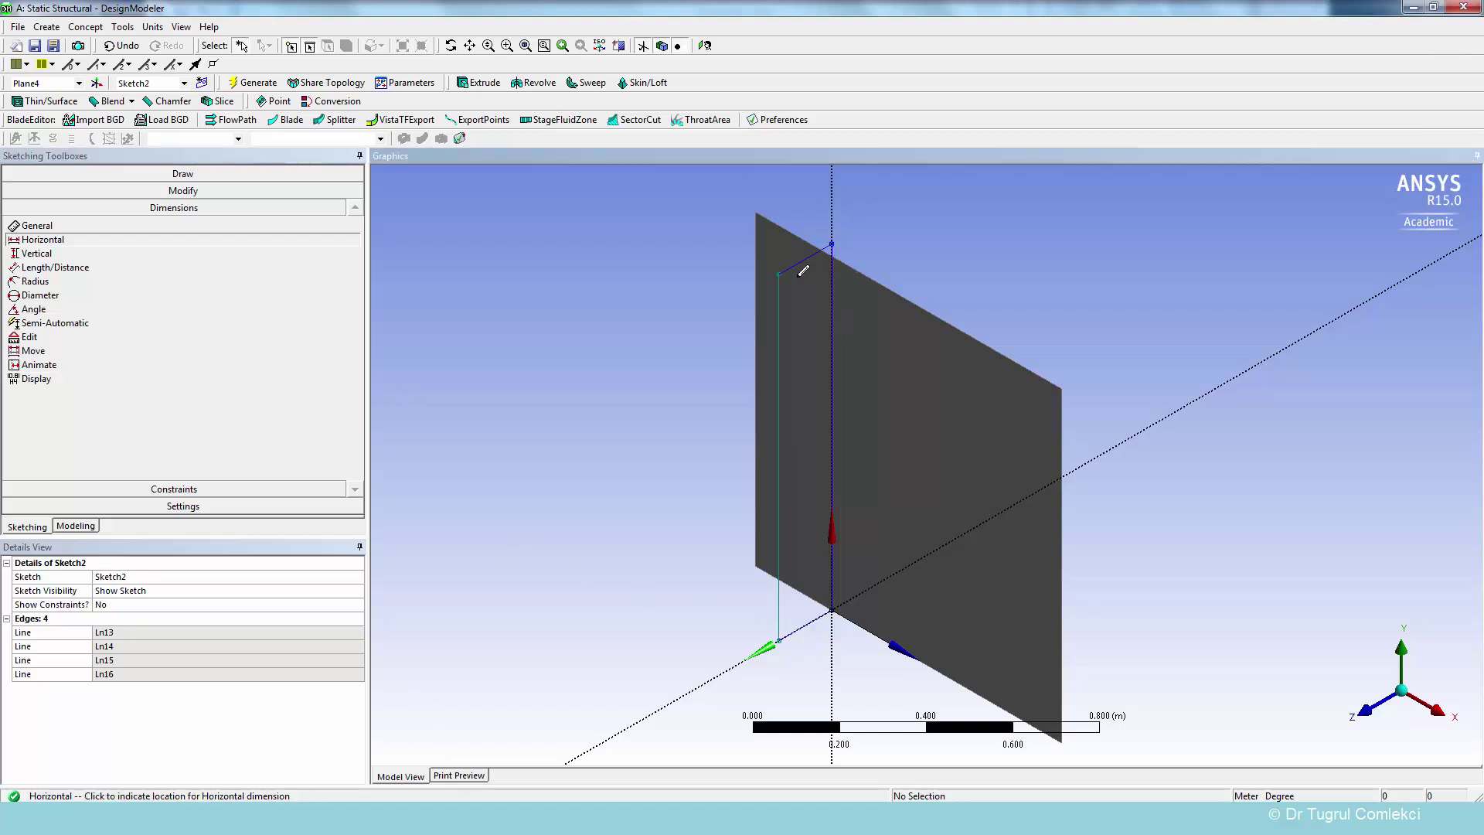
pyautogui.click(733, 375)
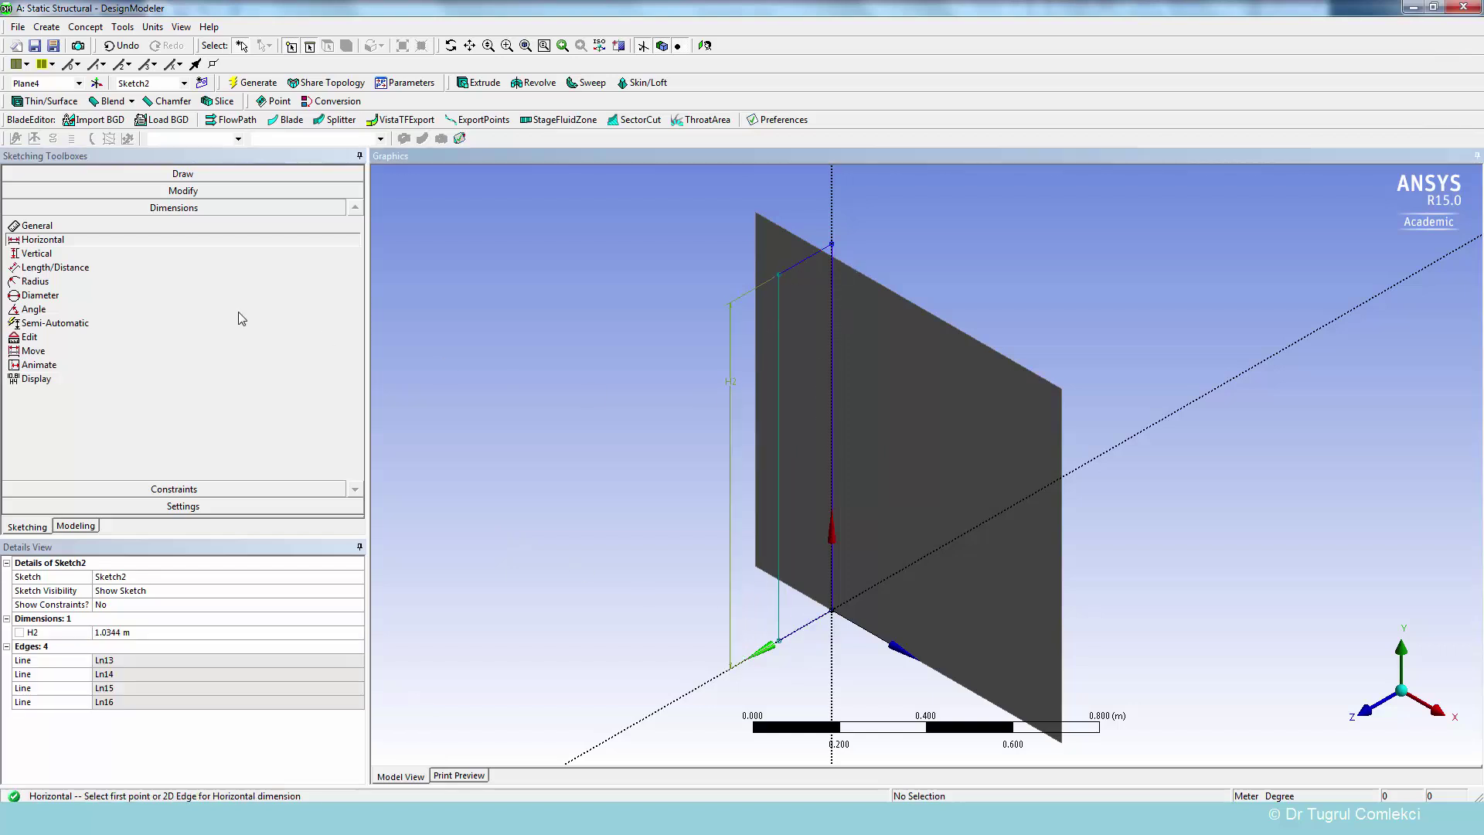
# Add a vertical dimension between the rectangle's two long edges, placed below the rectangle.
pyautogui.click(36, 253)
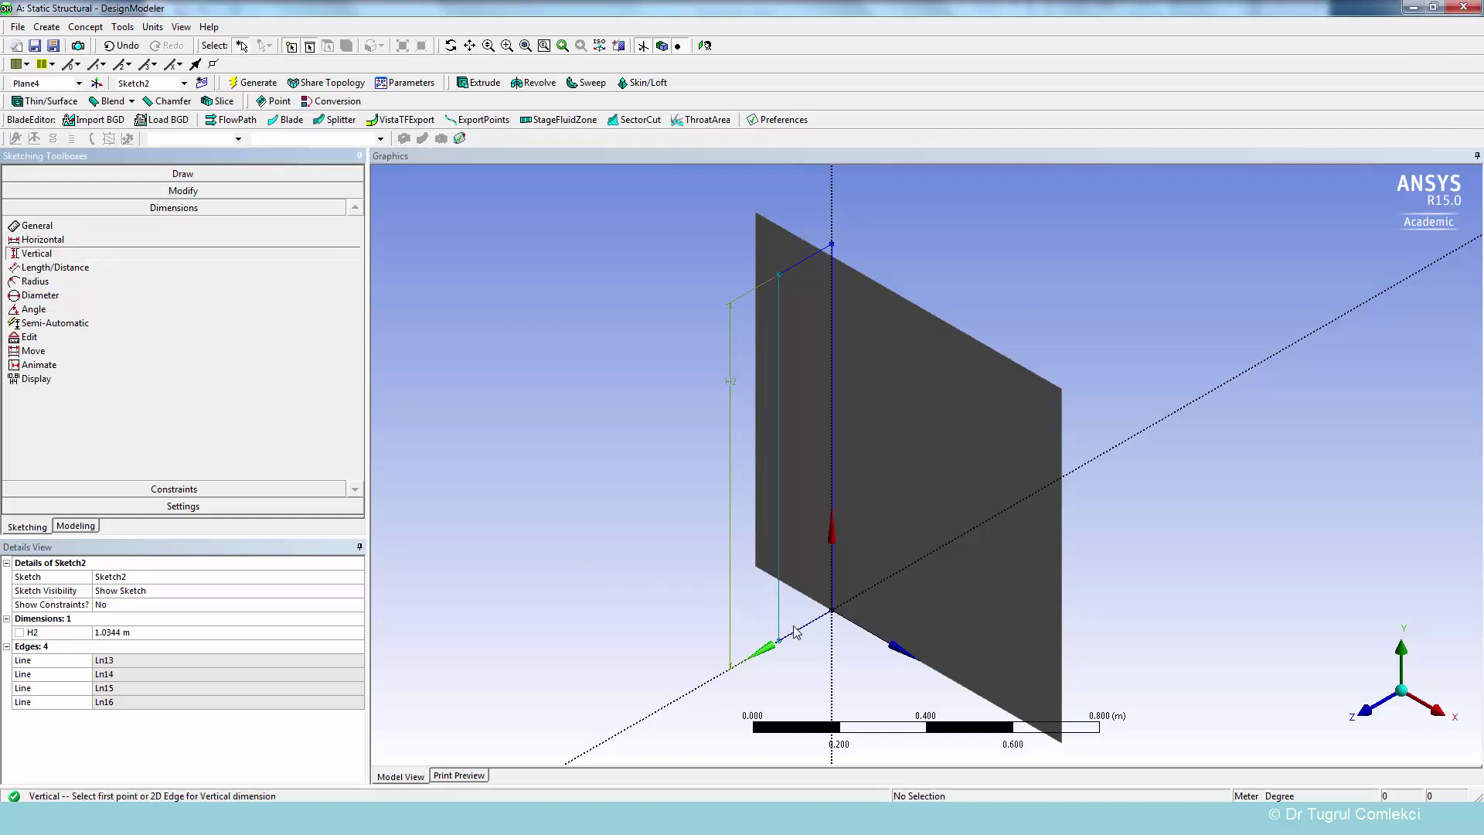
pyautogui.click(777, 586)
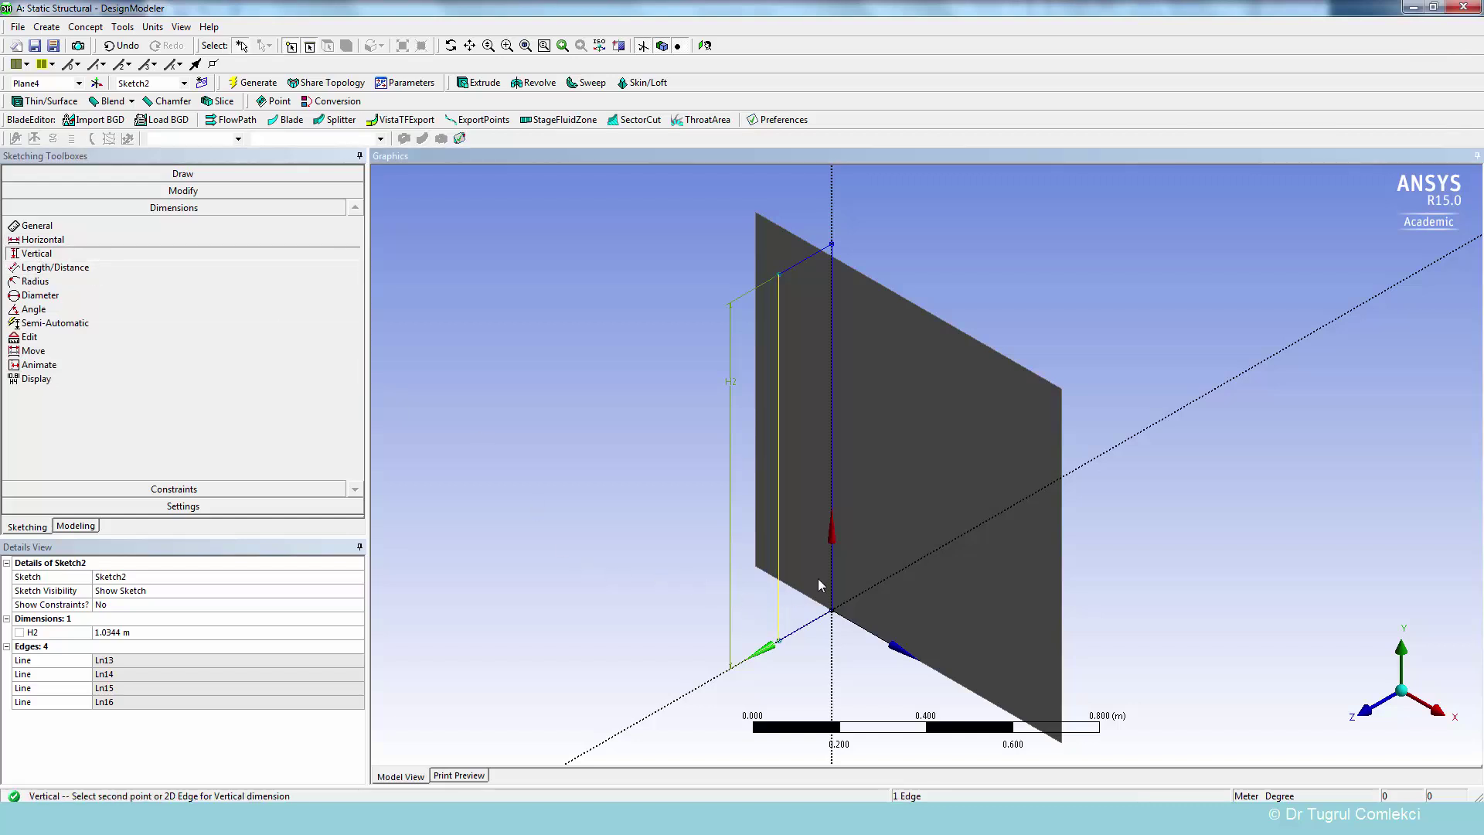
pyautogui.click(828, 575)
pyautogui.click(808, 676)
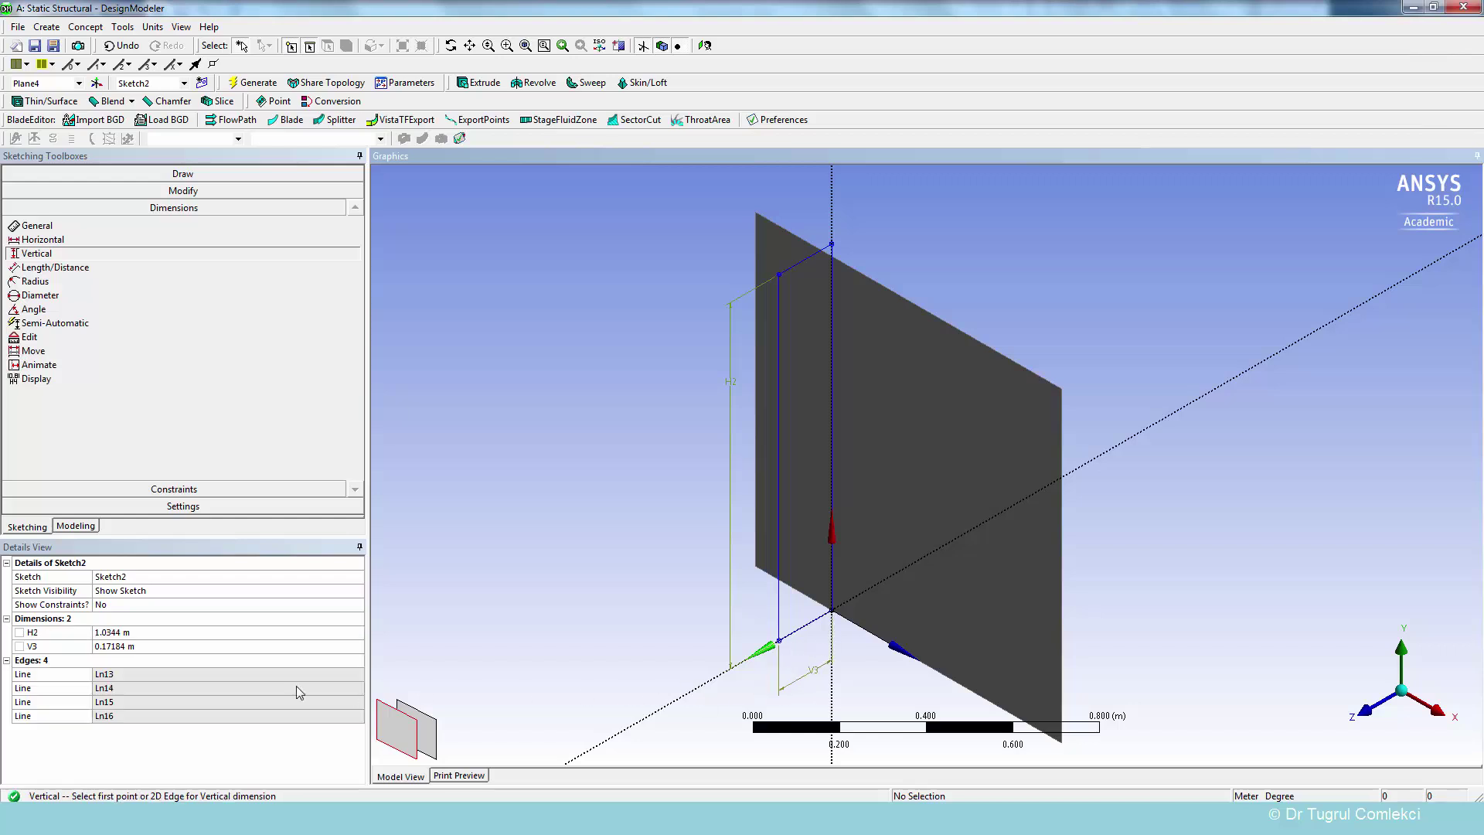
# Set the vertical dimension V3 to 0.1 m and the horizontal dimension H2 to 1 m.
pyautogui.click(115, 646)
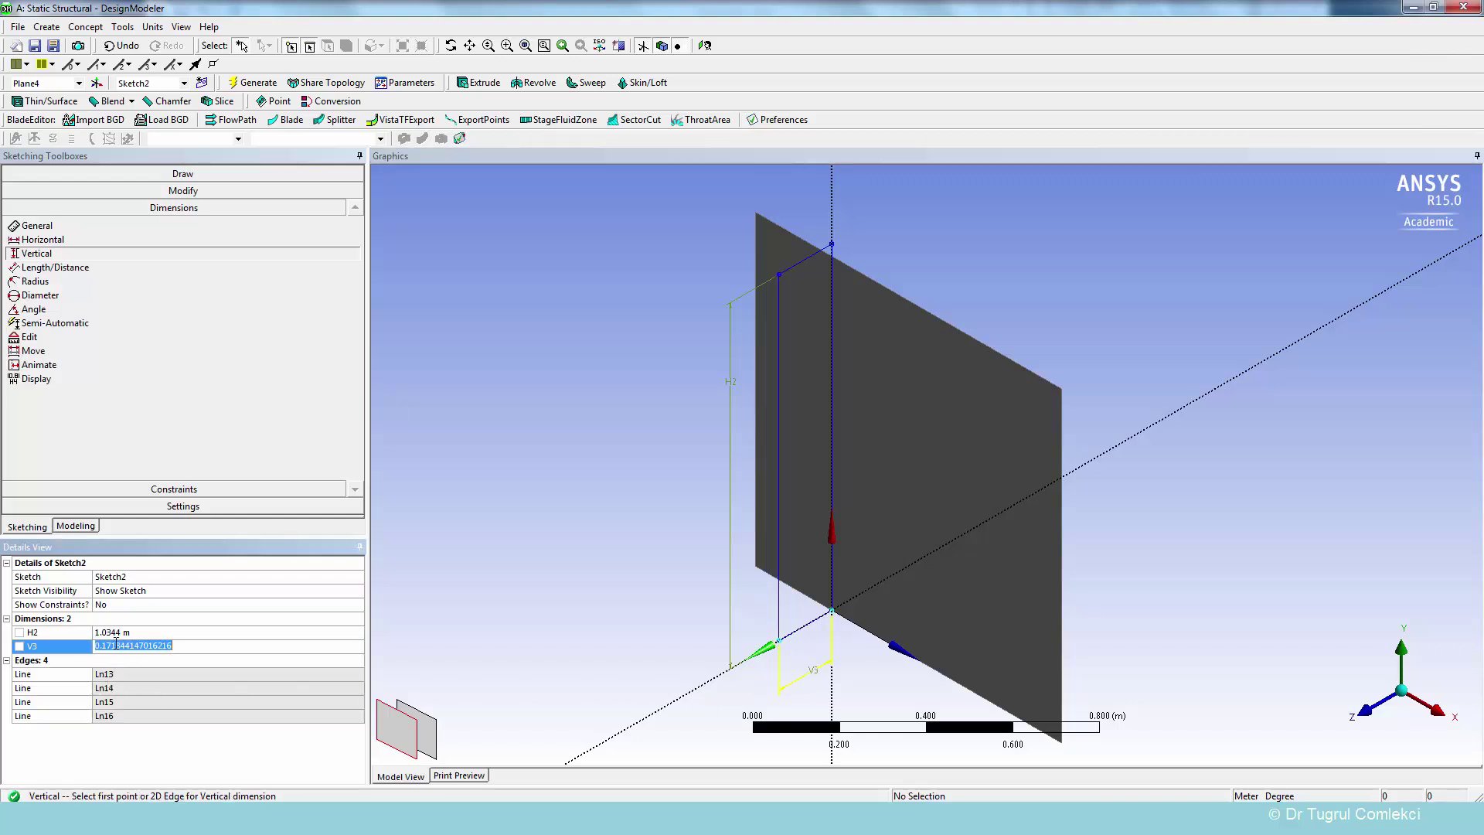
pyautogui.write('.1')
pyautogui.press('Return')
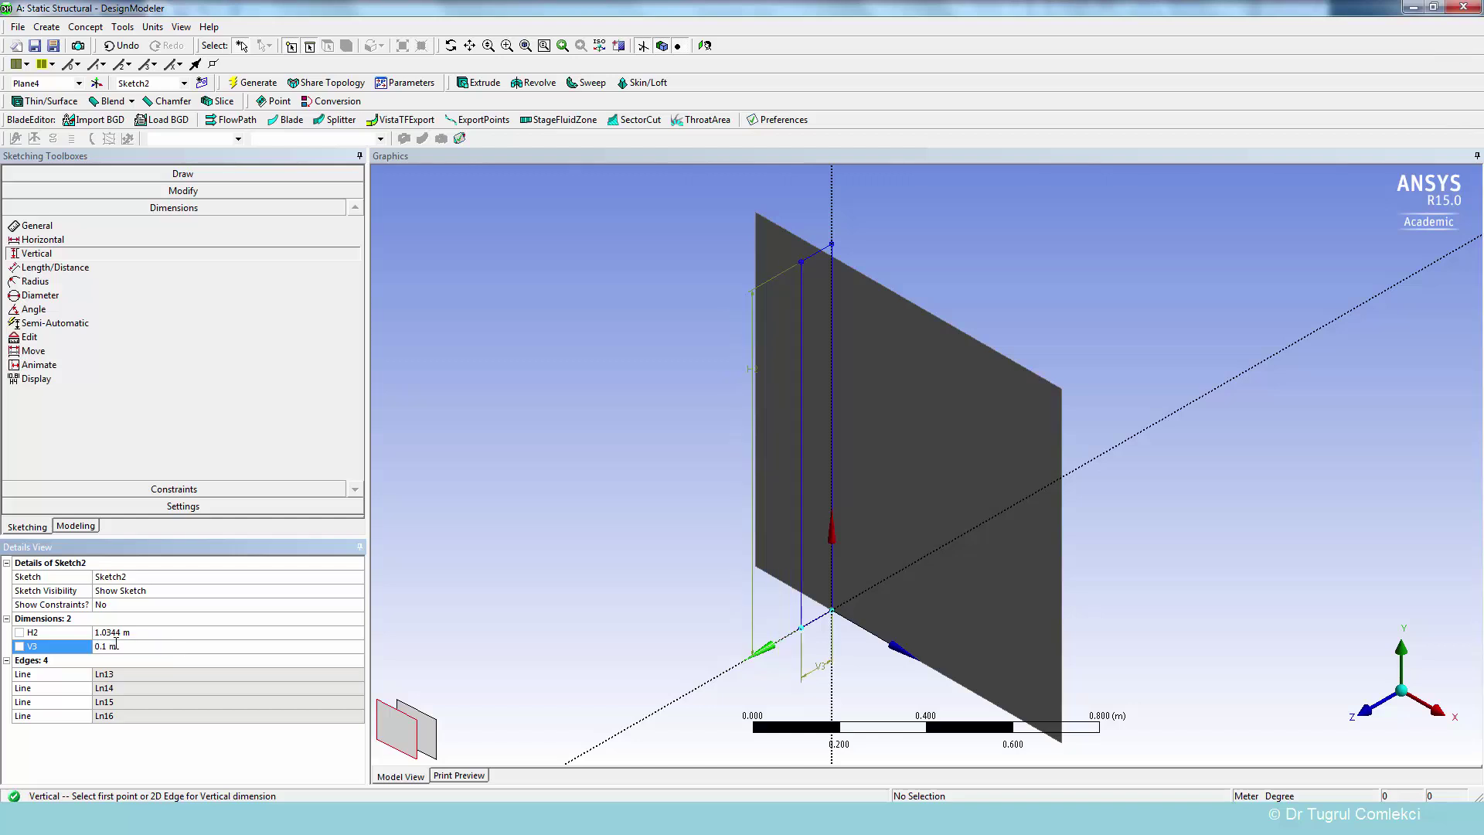
pyautogui.click(112, 631)
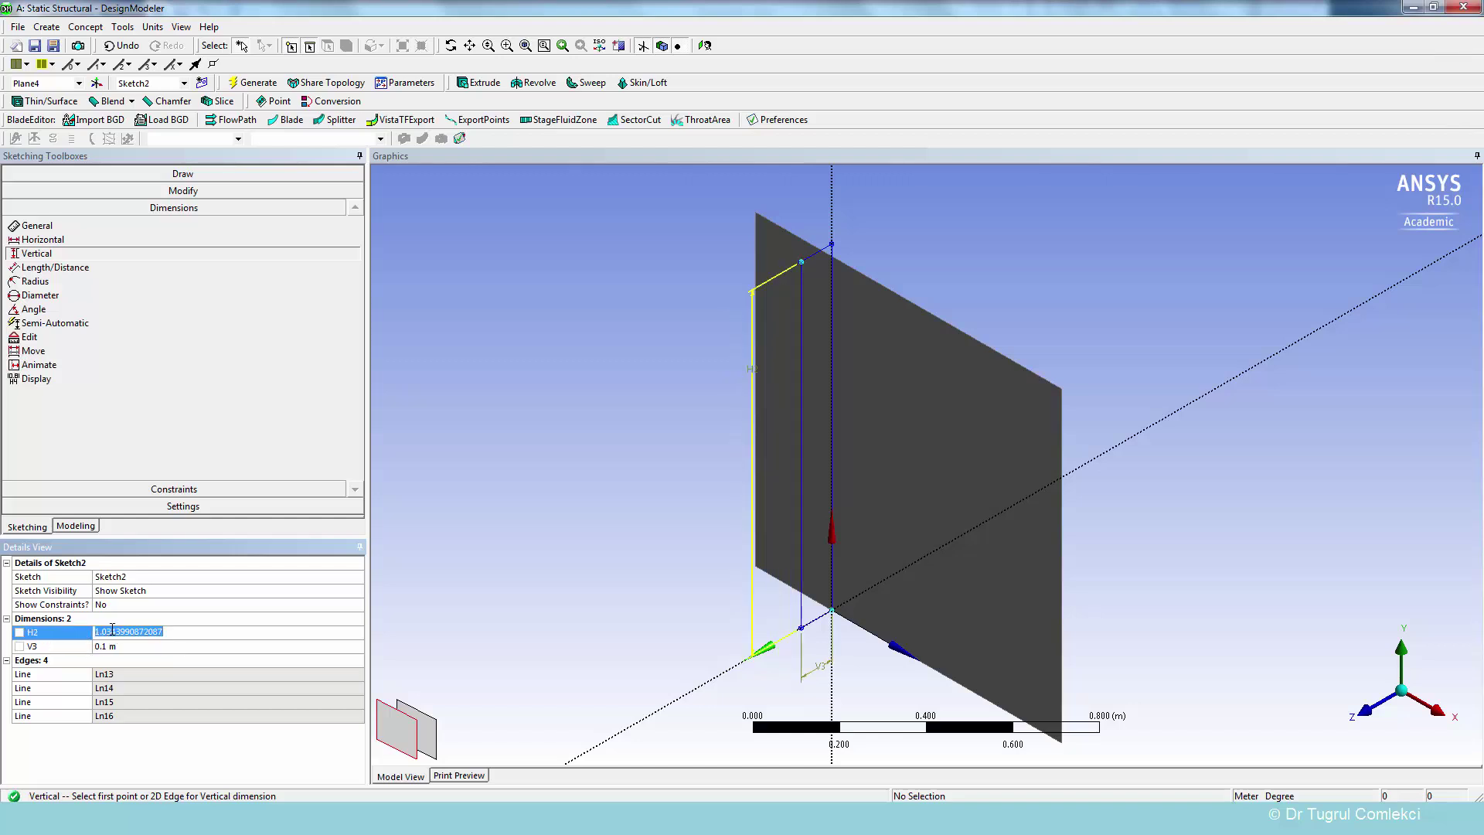
pyautogui.write('1')
pyautogui.press('Return')
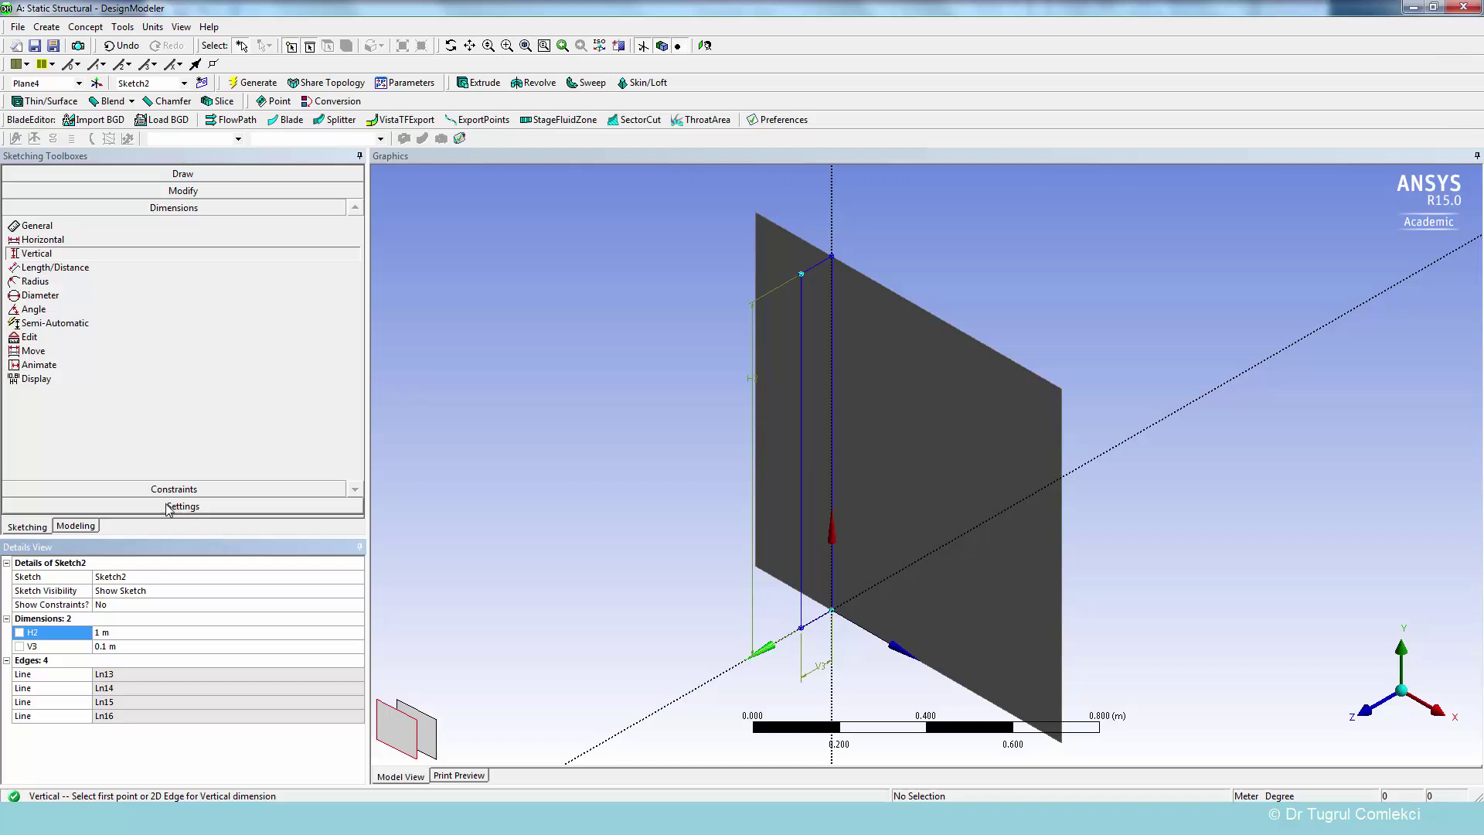
# Create a surface from Sketch2 with a thickness of 0.006 m.
pyautogui.click(76, 526)
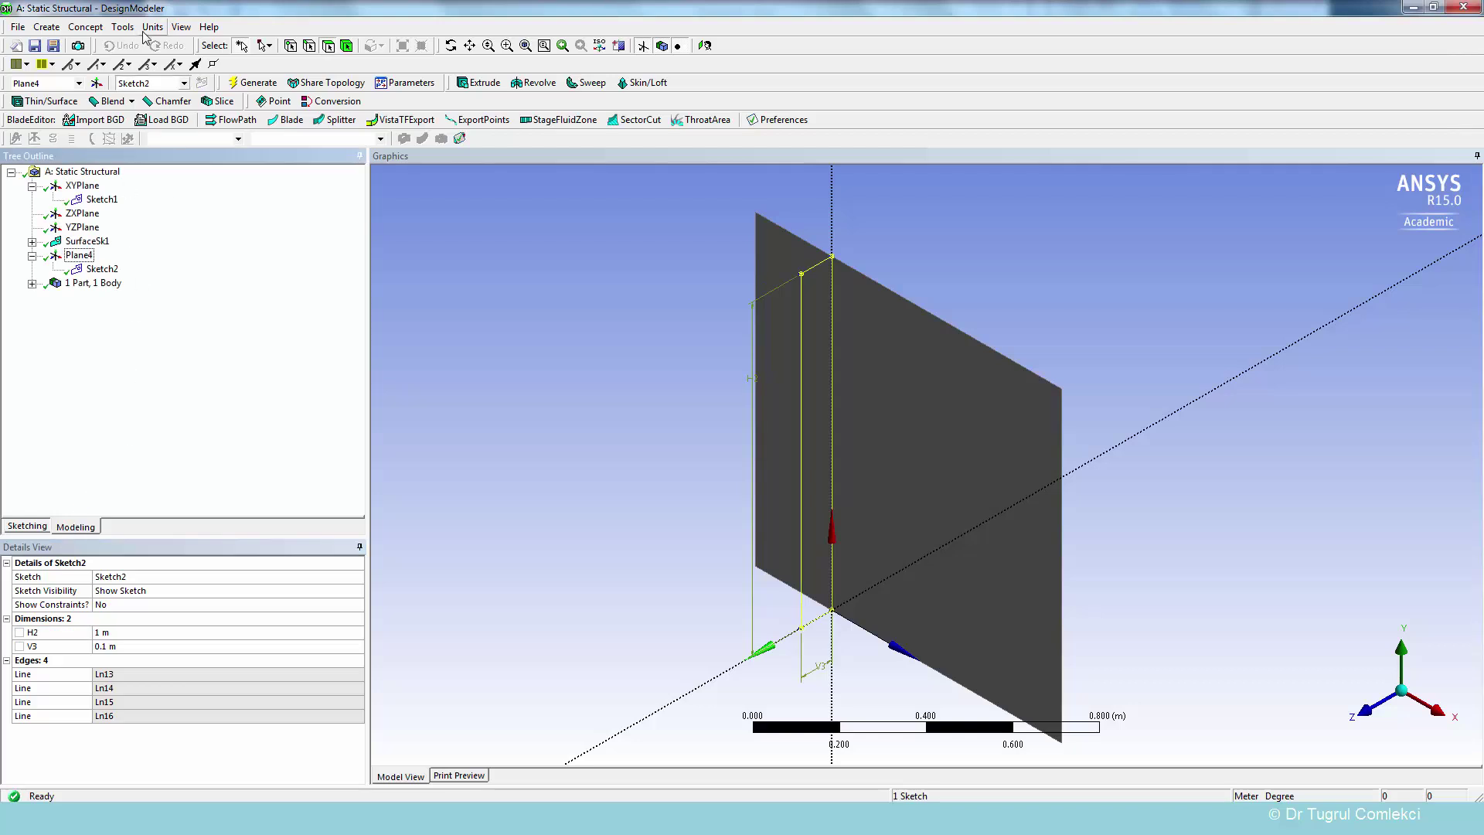
pyautogui.click(80, 28)
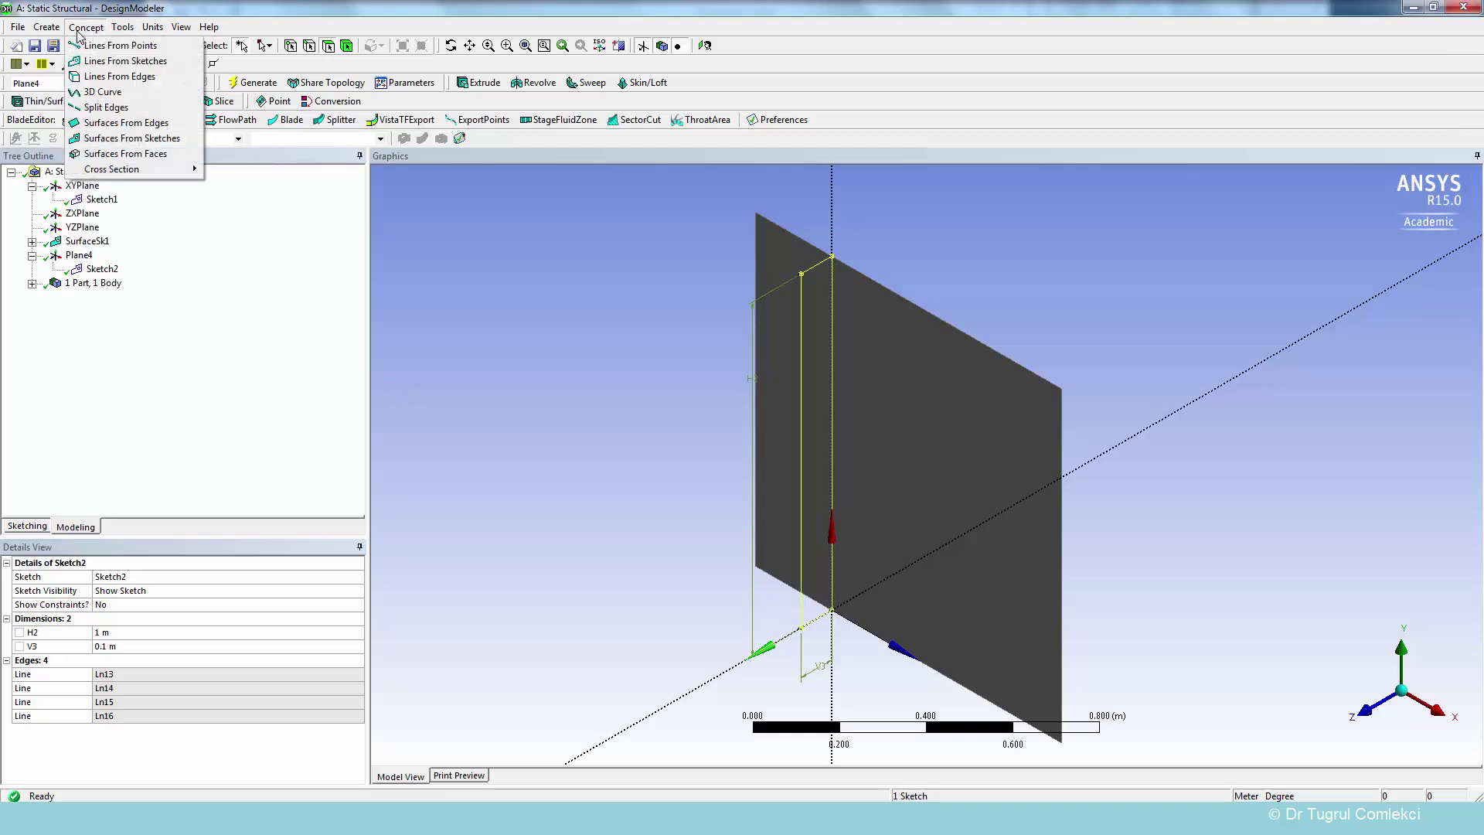
pyautogui.click(120, 145)
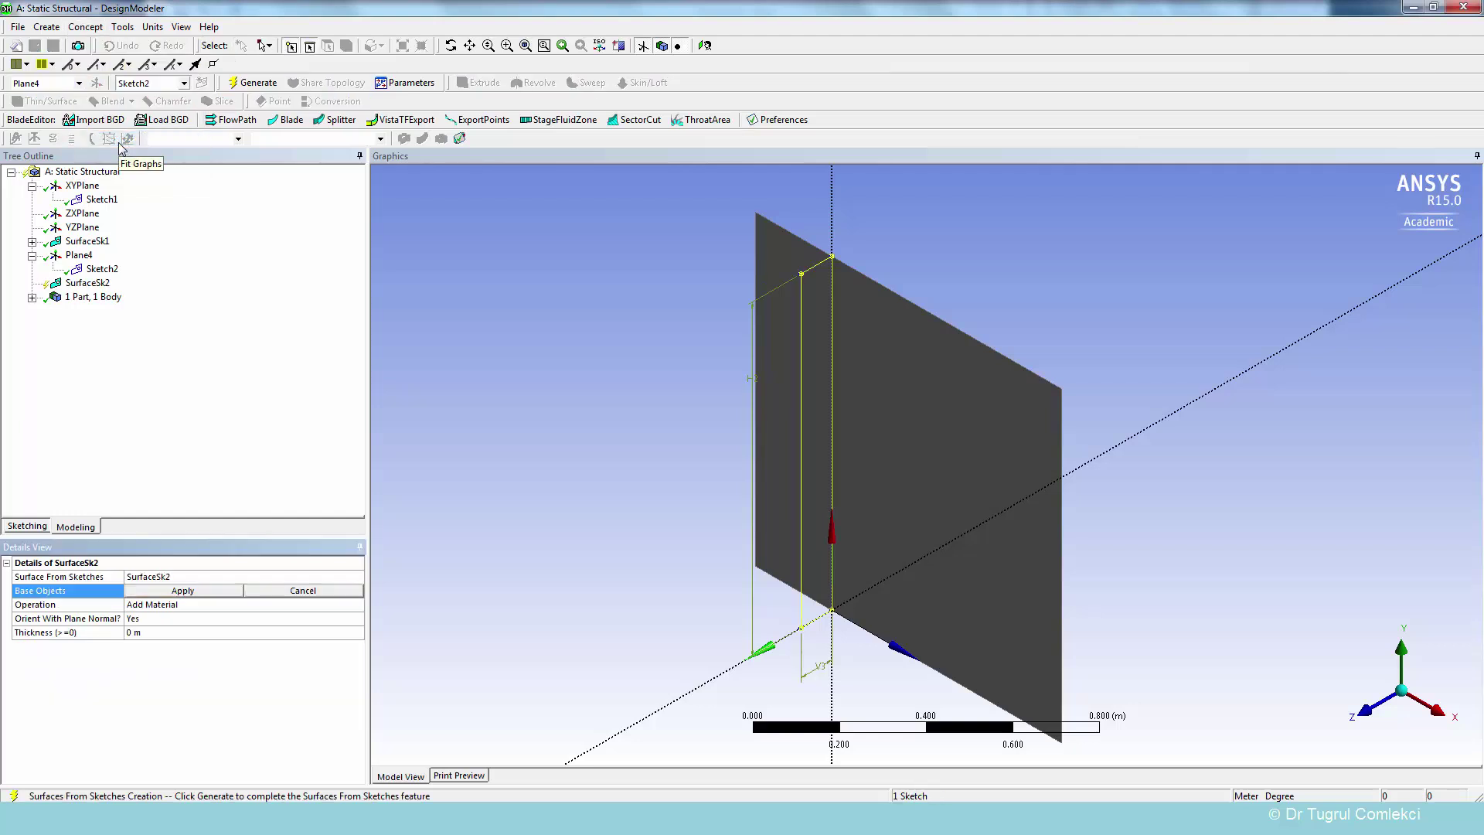
pyautogui.click(183, 590)
pyautogui.click(160, 632)
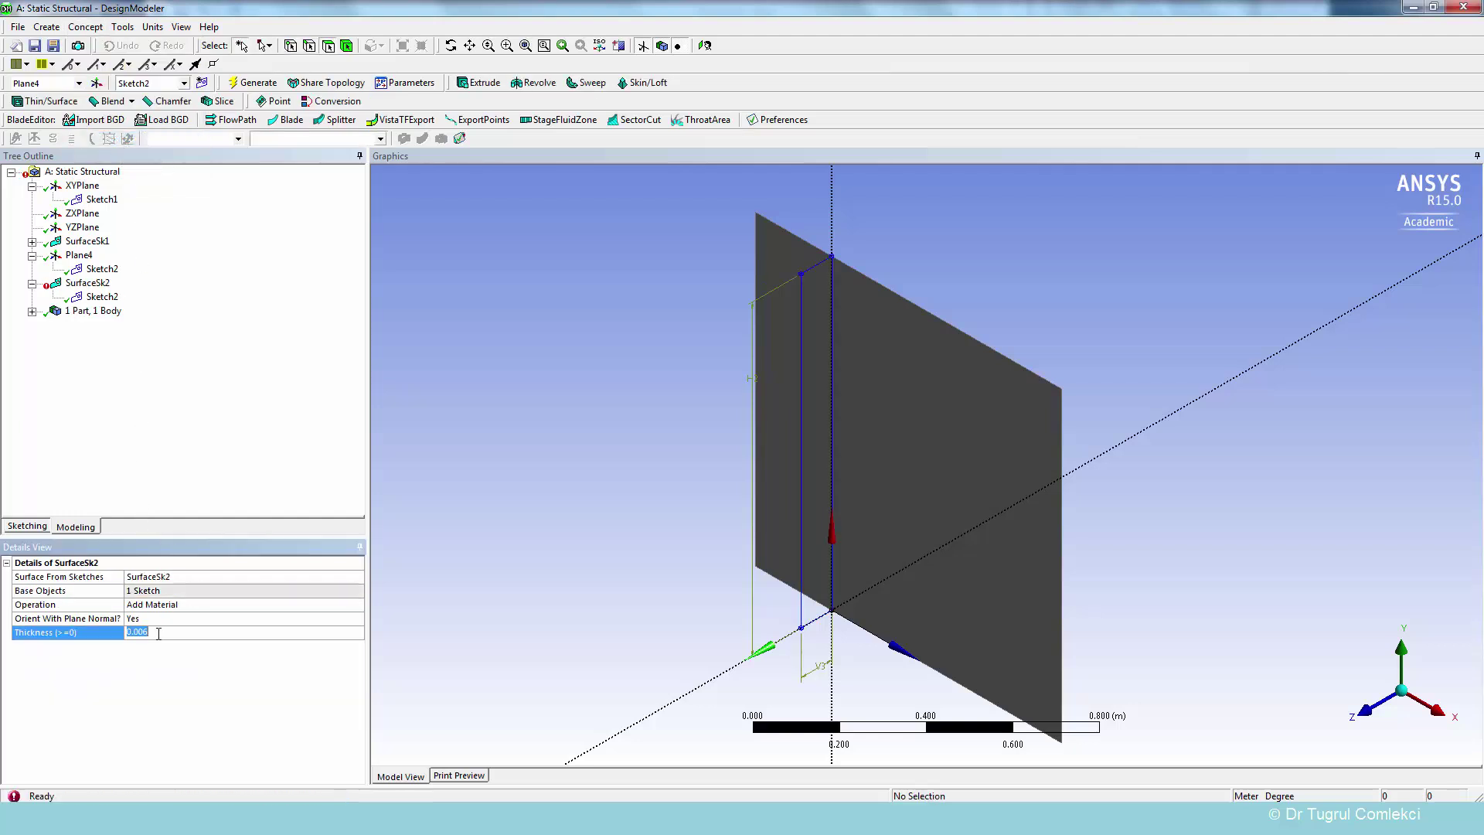
pyautogui.click(155, 631)
# Change the operation of the Sketch2 surface to Add Frozen.
pyautogui.click(155, 607)
pyautogui.click(355, 606)
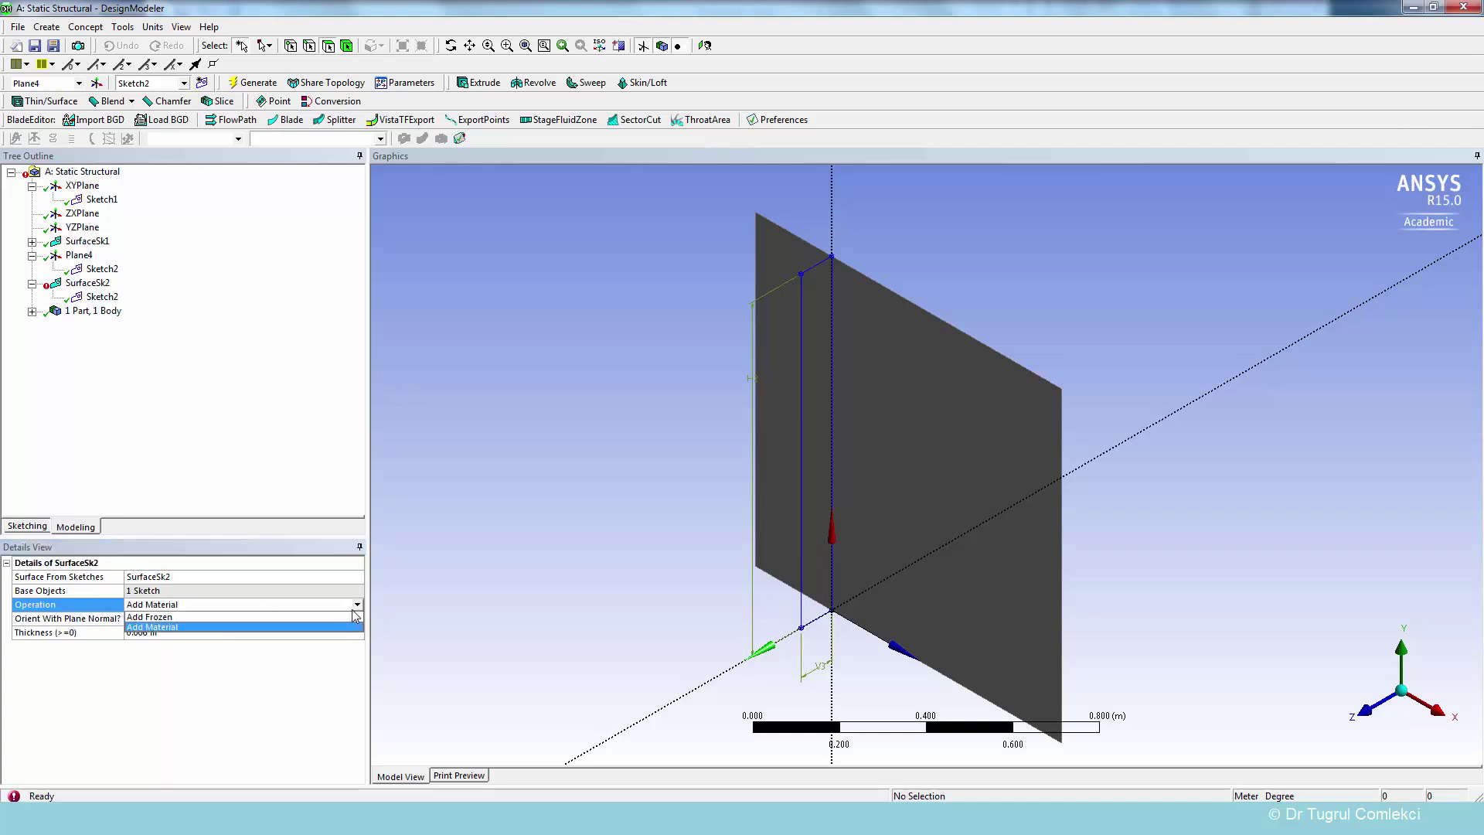
pyautogui.click(184, 616)
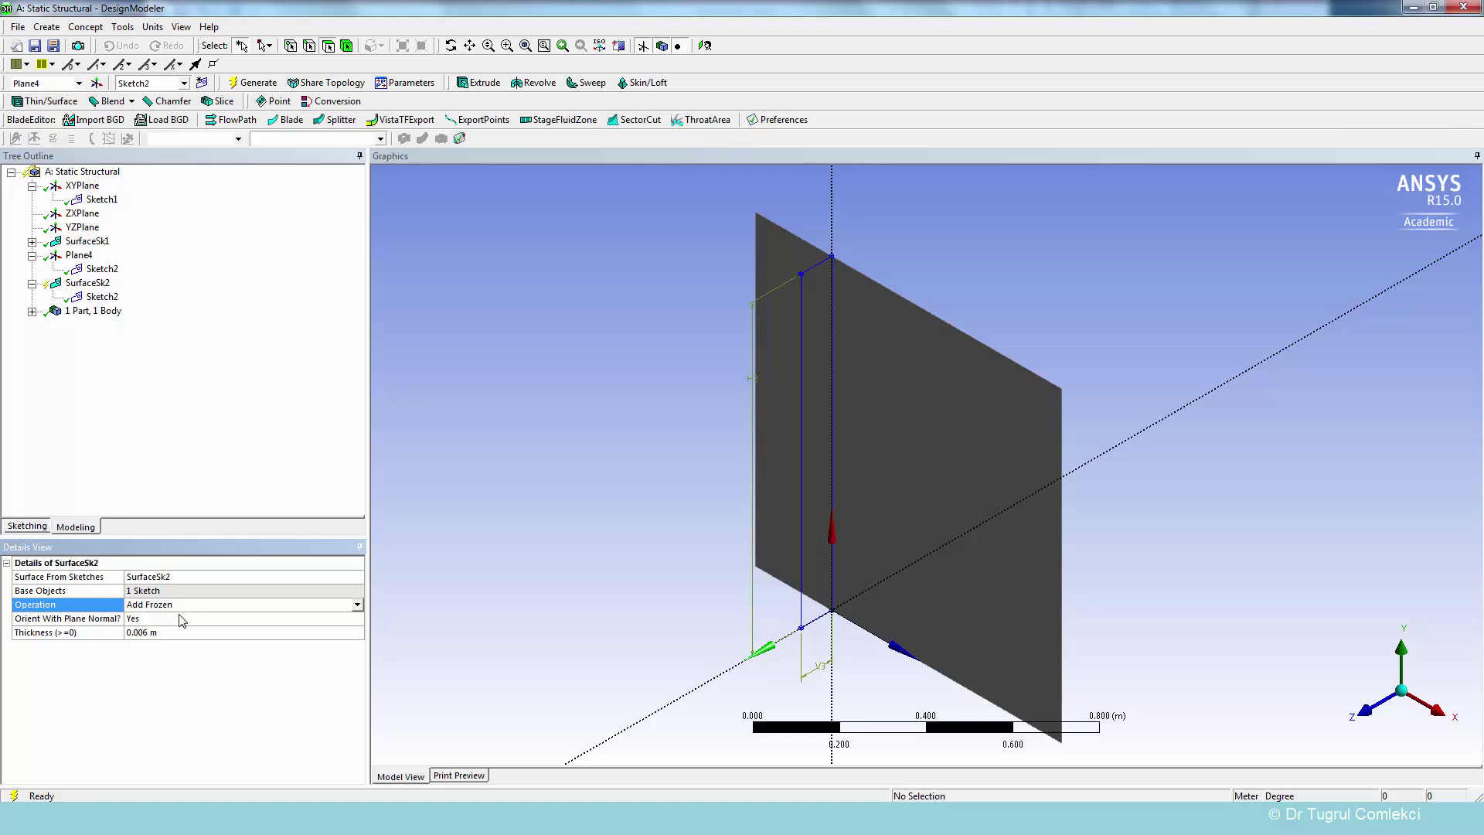
# Generate the frozen Sketch2 surface and inspect the plate and stiffener surface bodies.
pyautogui.click(243, 88)
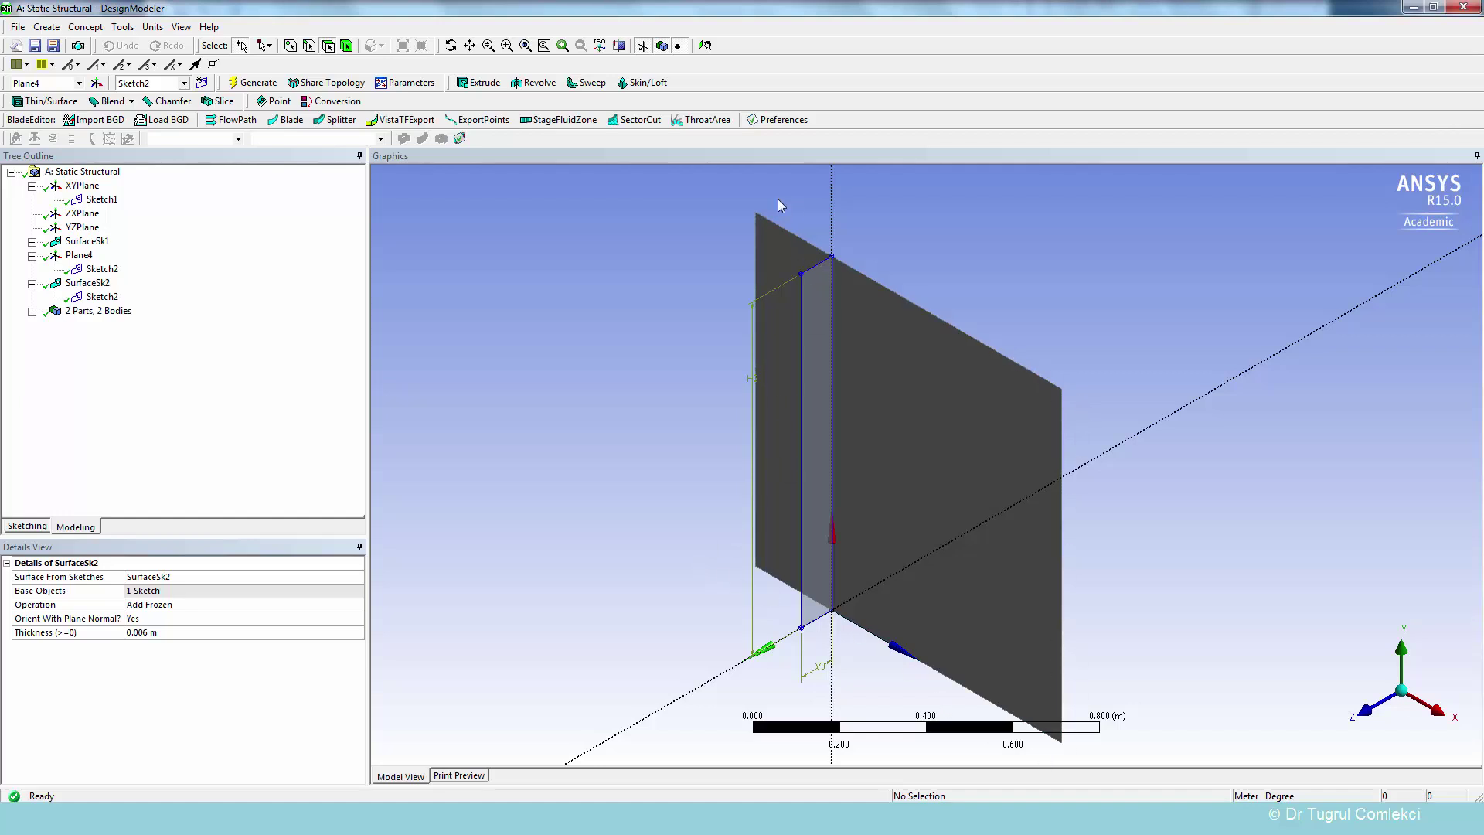
pyautogui.click(32, 311)
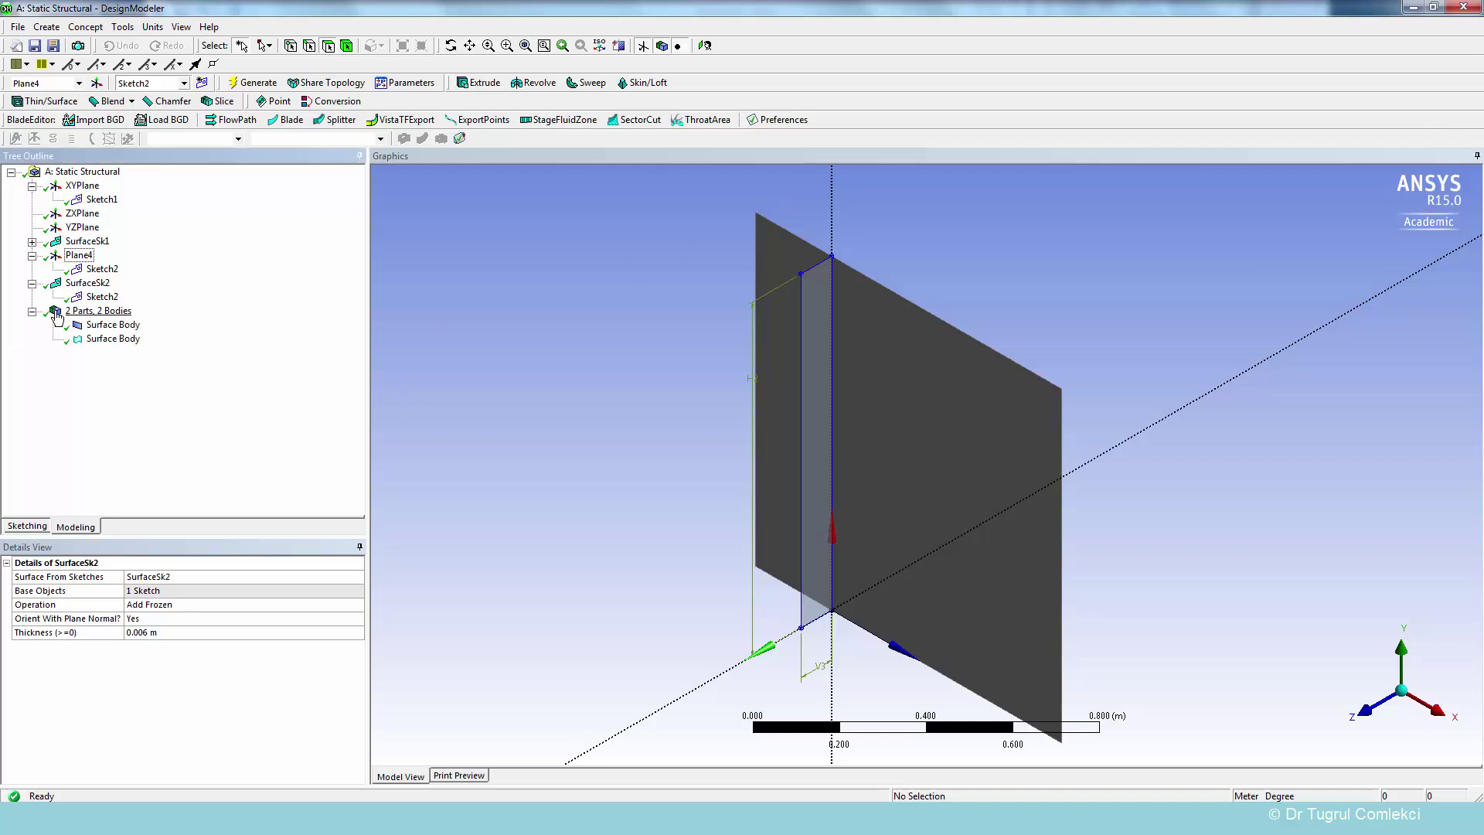
pyautogui.click(110, 326)
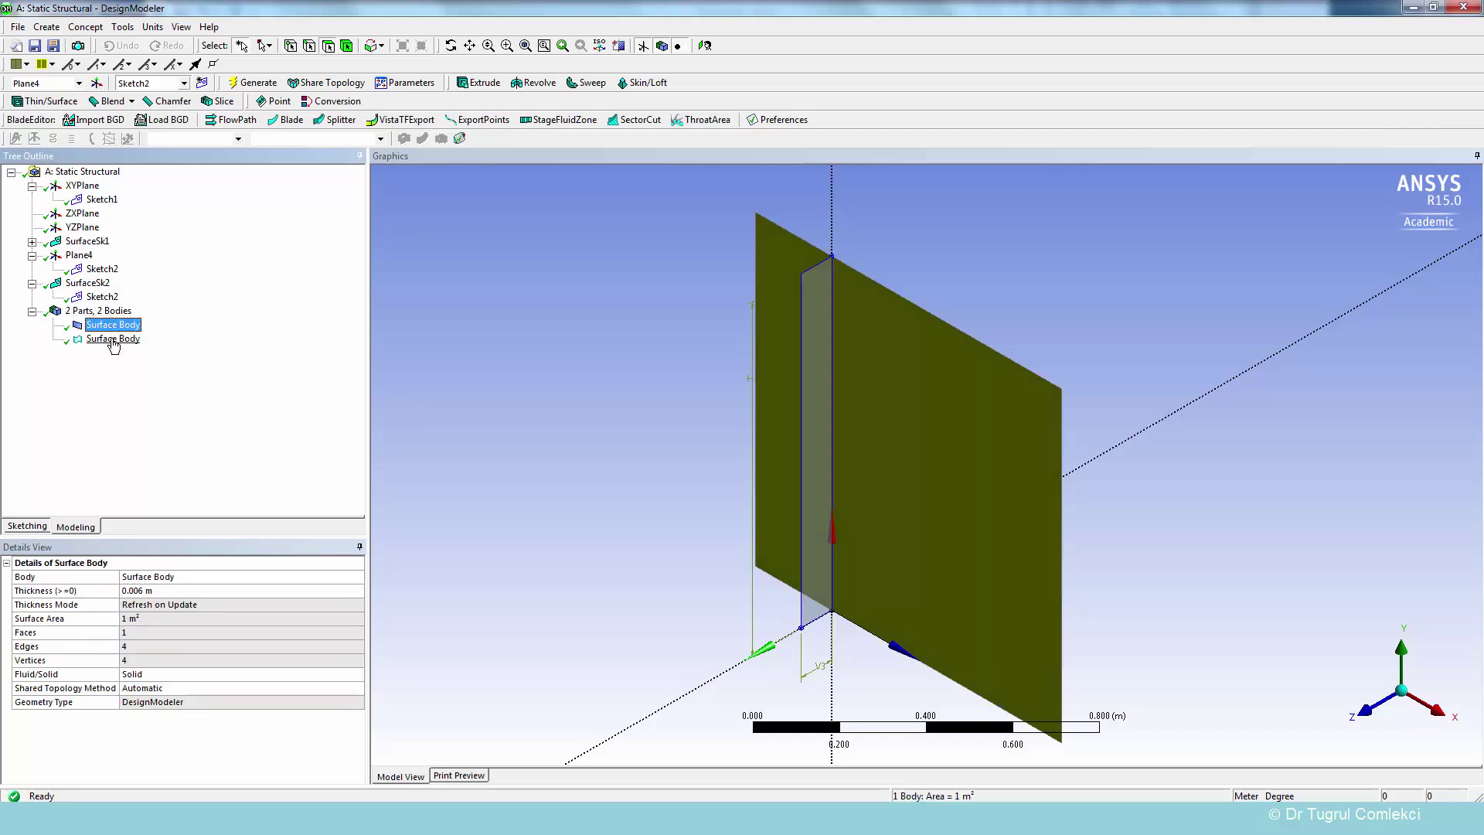
pyautogui.click(113, 340)
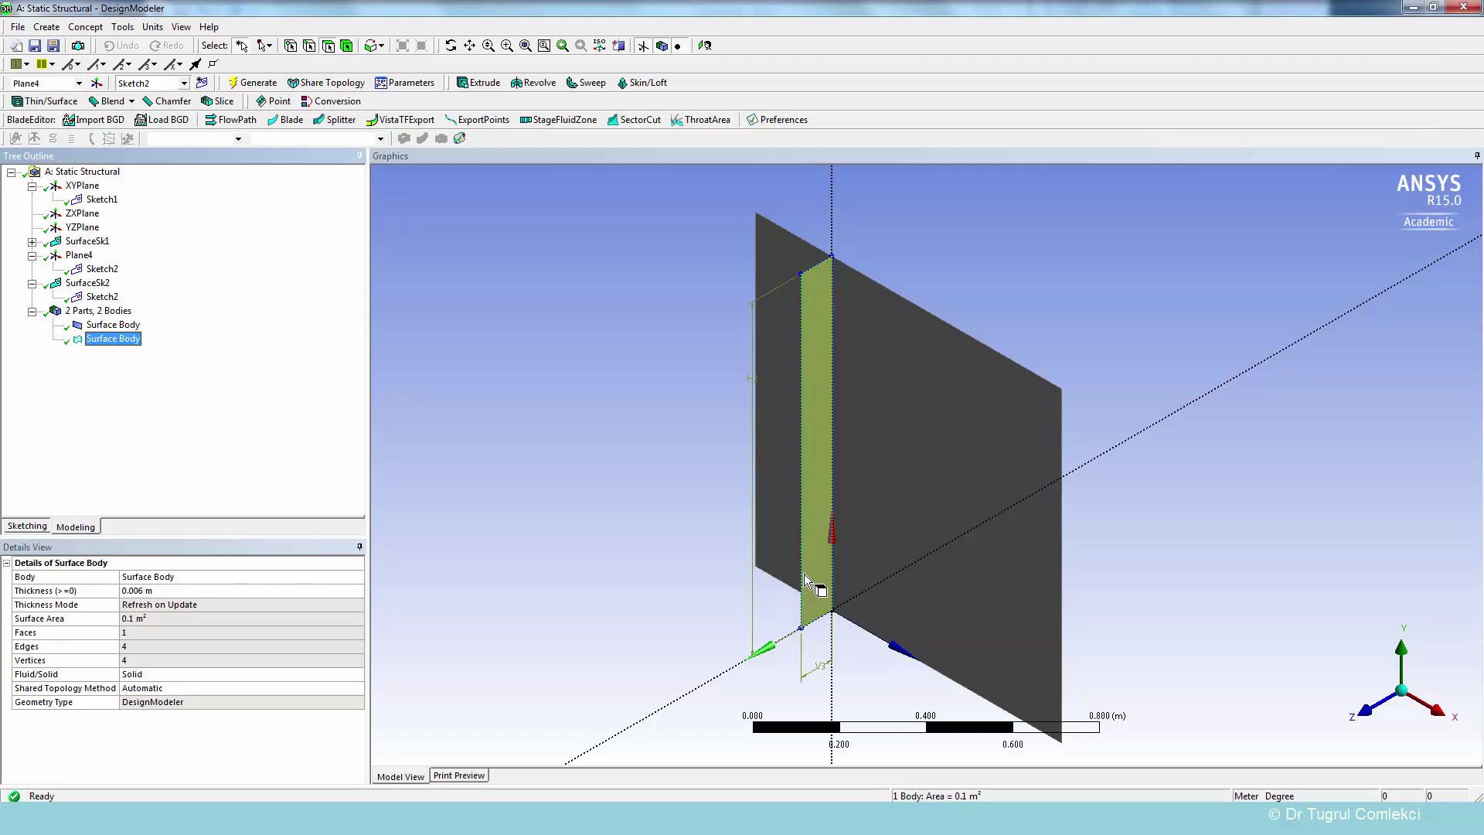
pyautogui.click(99, 310)
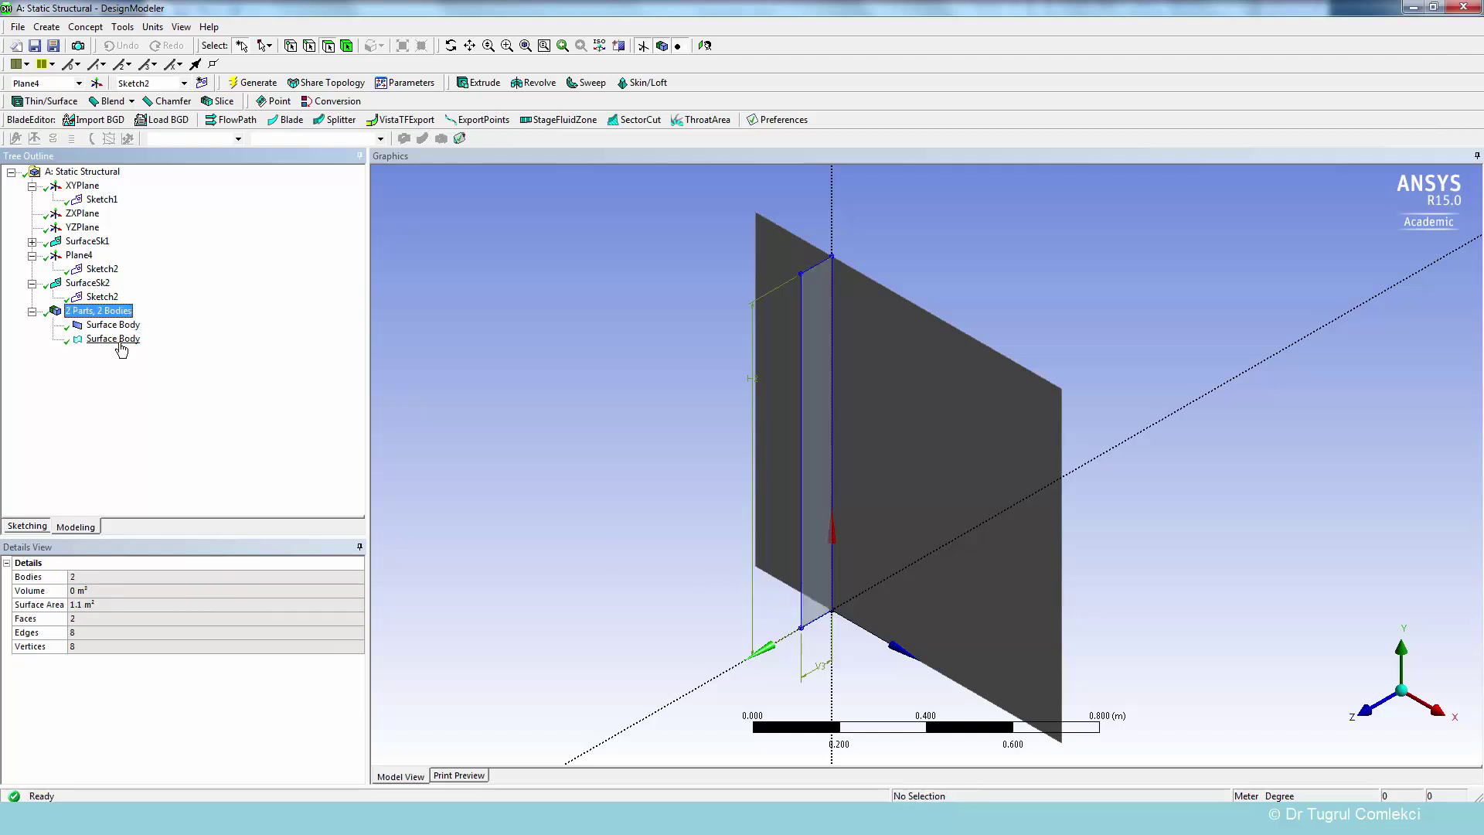
# Create a linear pattern of the stiffener surface body, using the plate's lower 1 m edge as the direction.
pyautogui.click(120, 343)
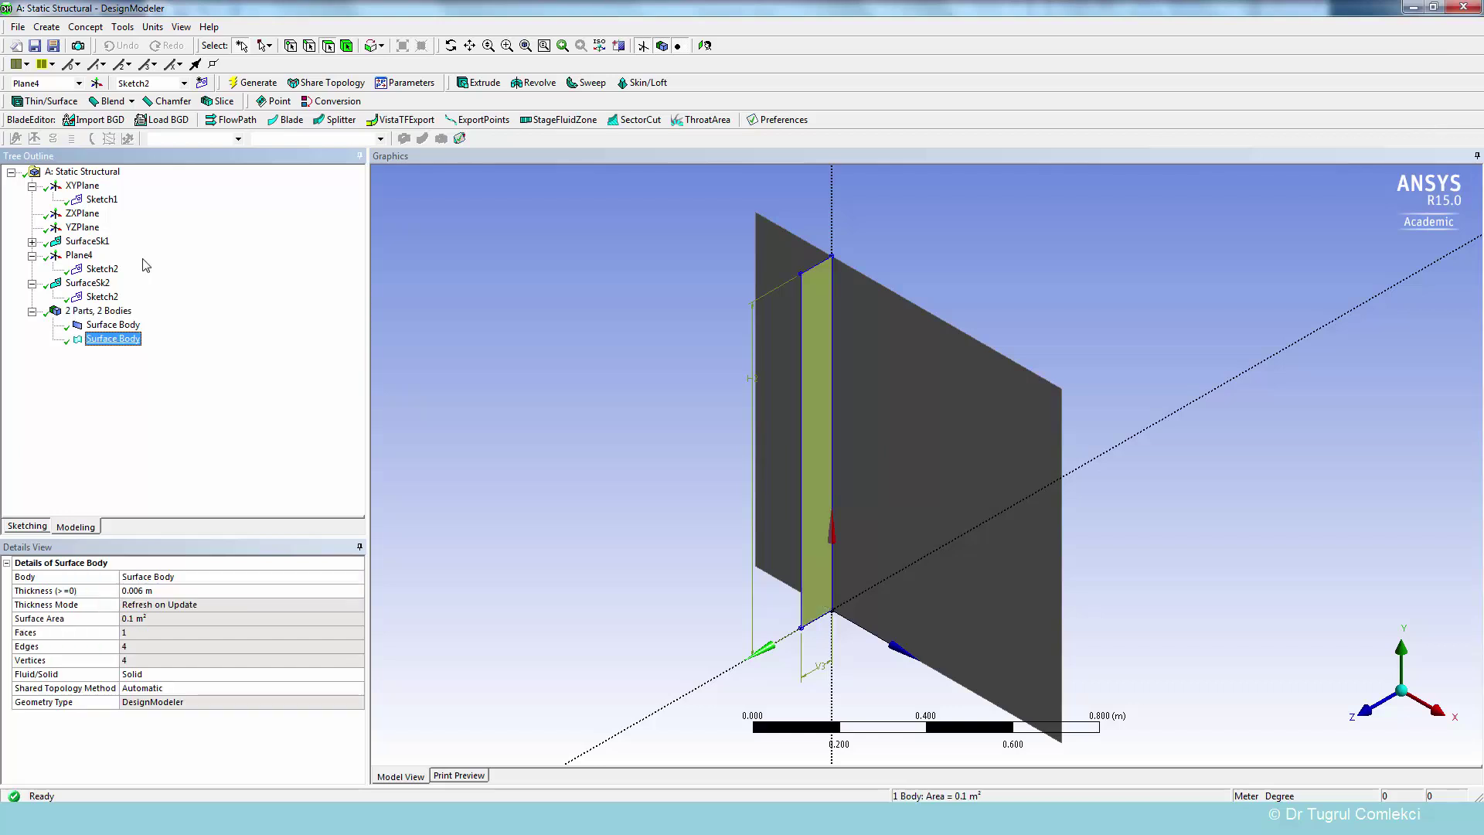
pyautogui.click(46, 27)
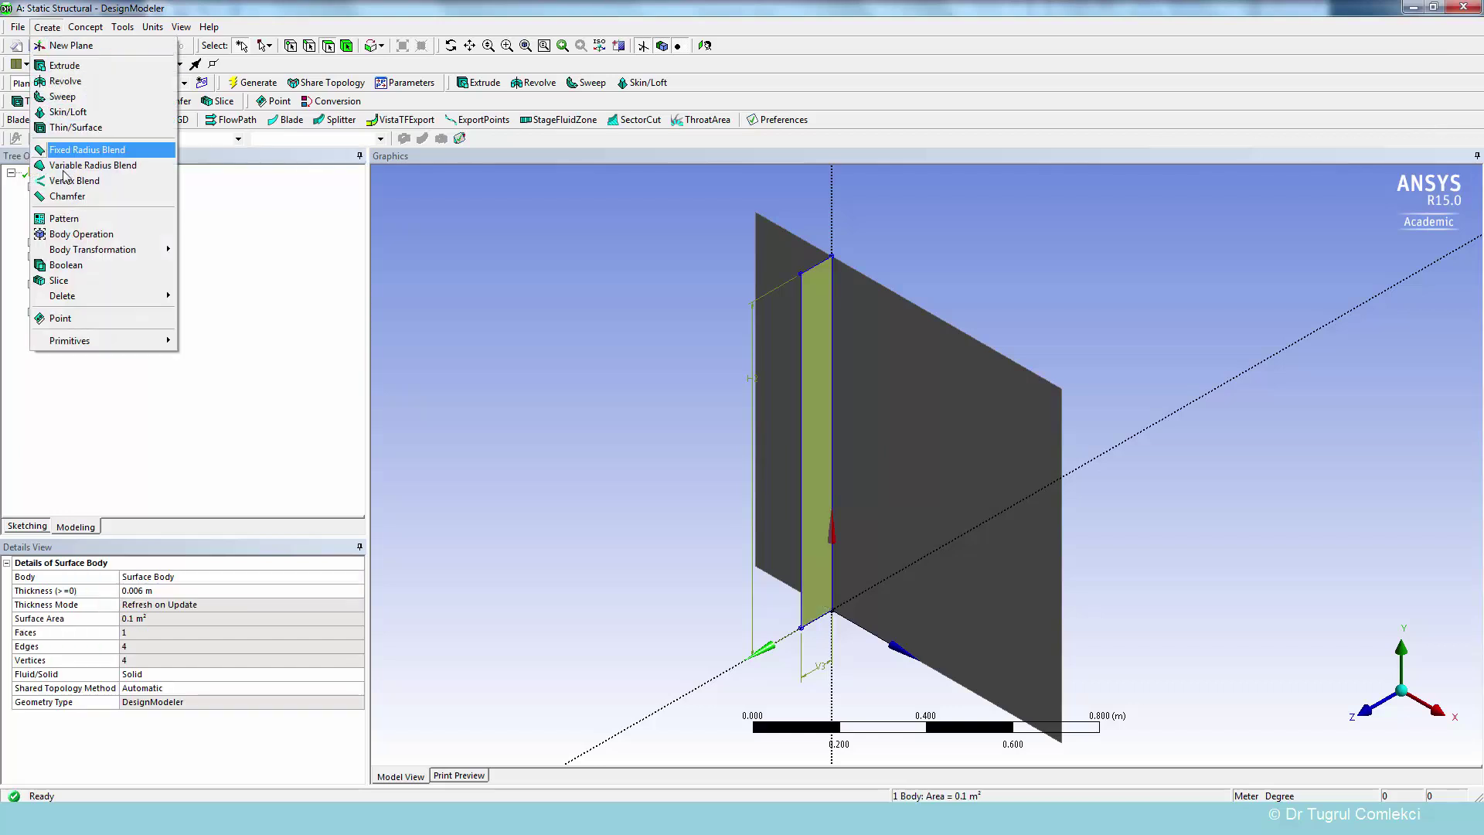
pyautogui.click(68, 220)
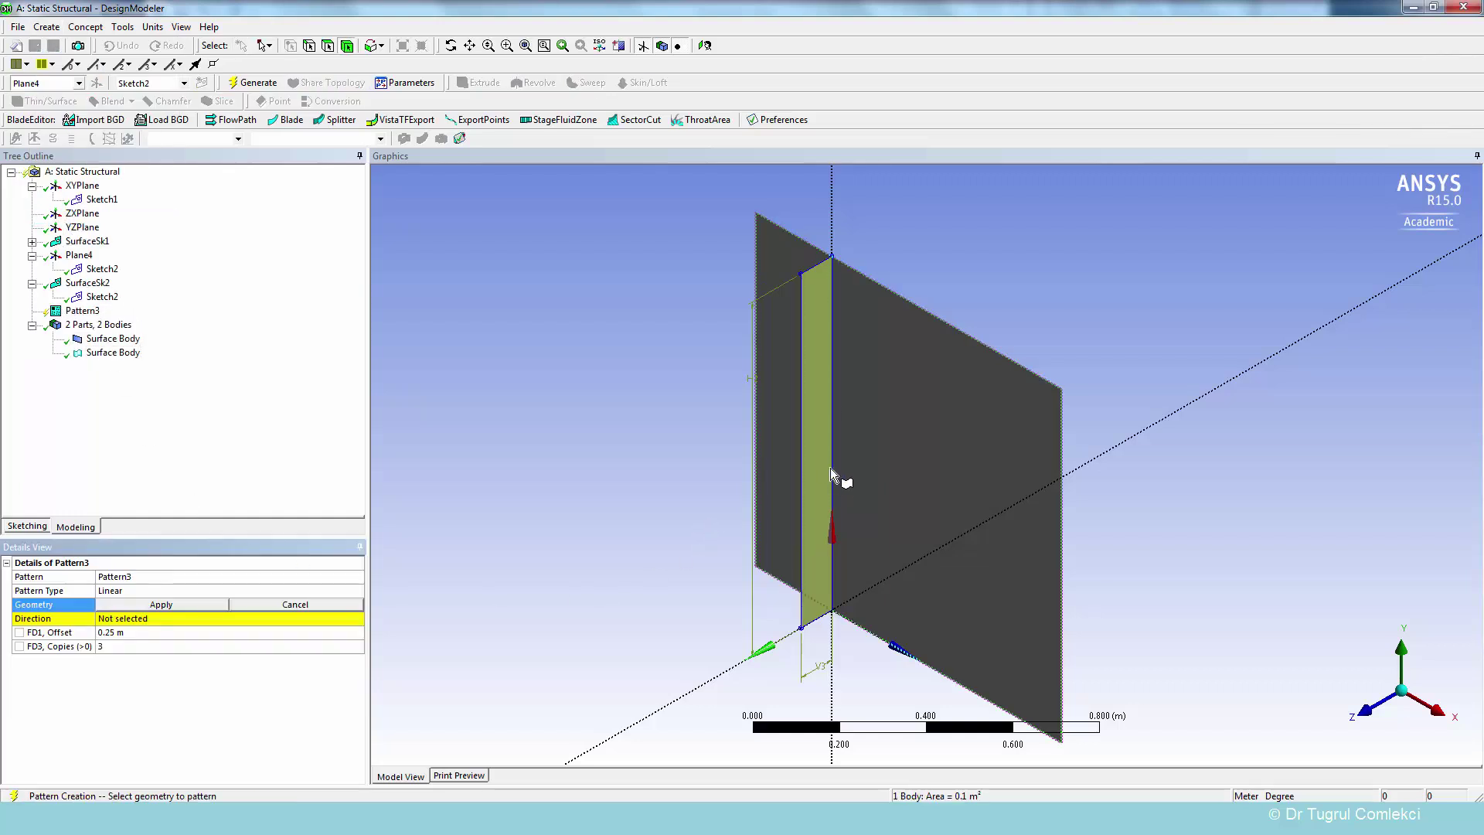
pyautogui.click(162, 605)
pyautogui.click(156, 617)
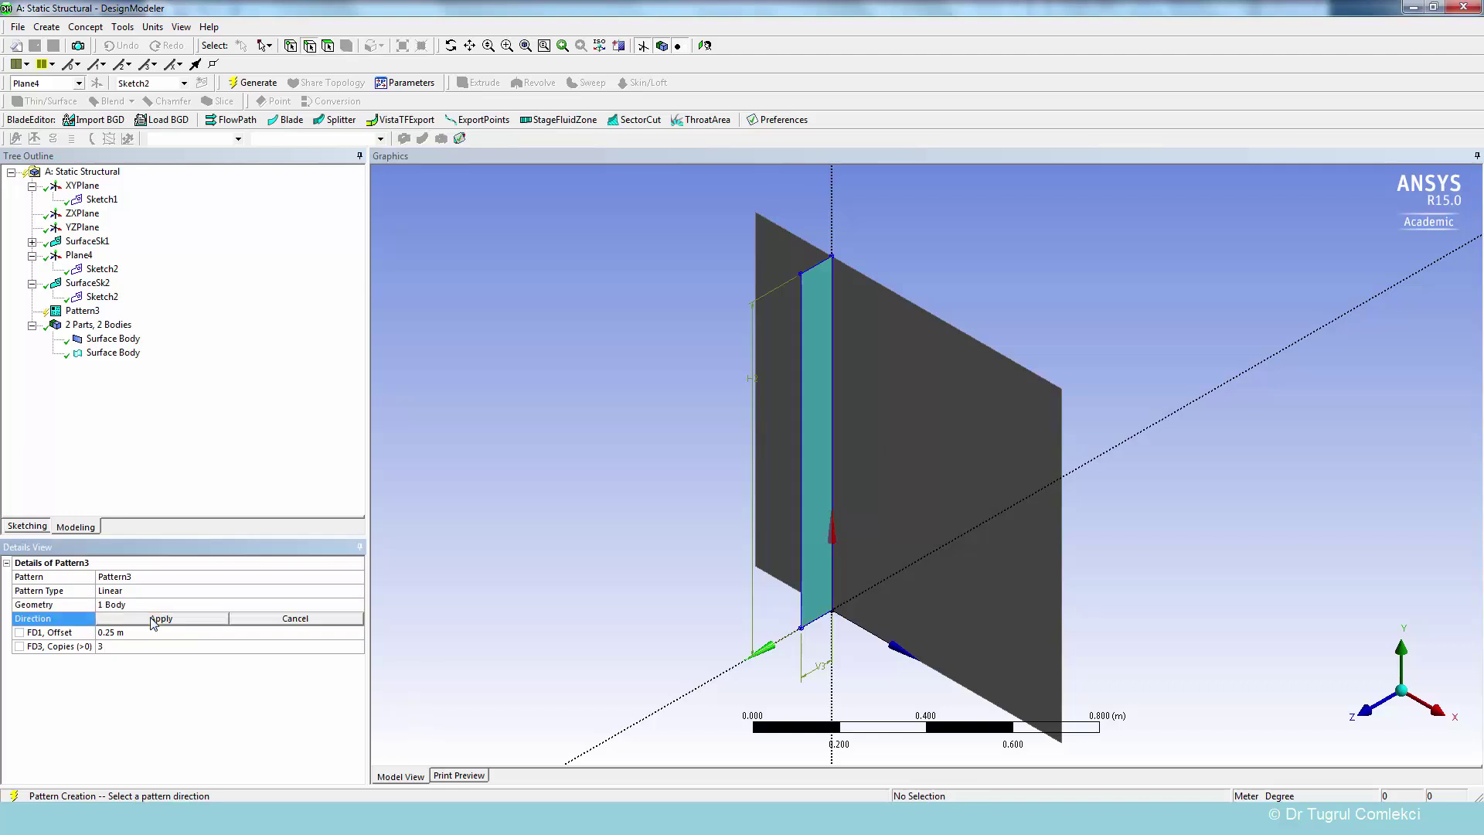
pyautogui.click(860, 627)
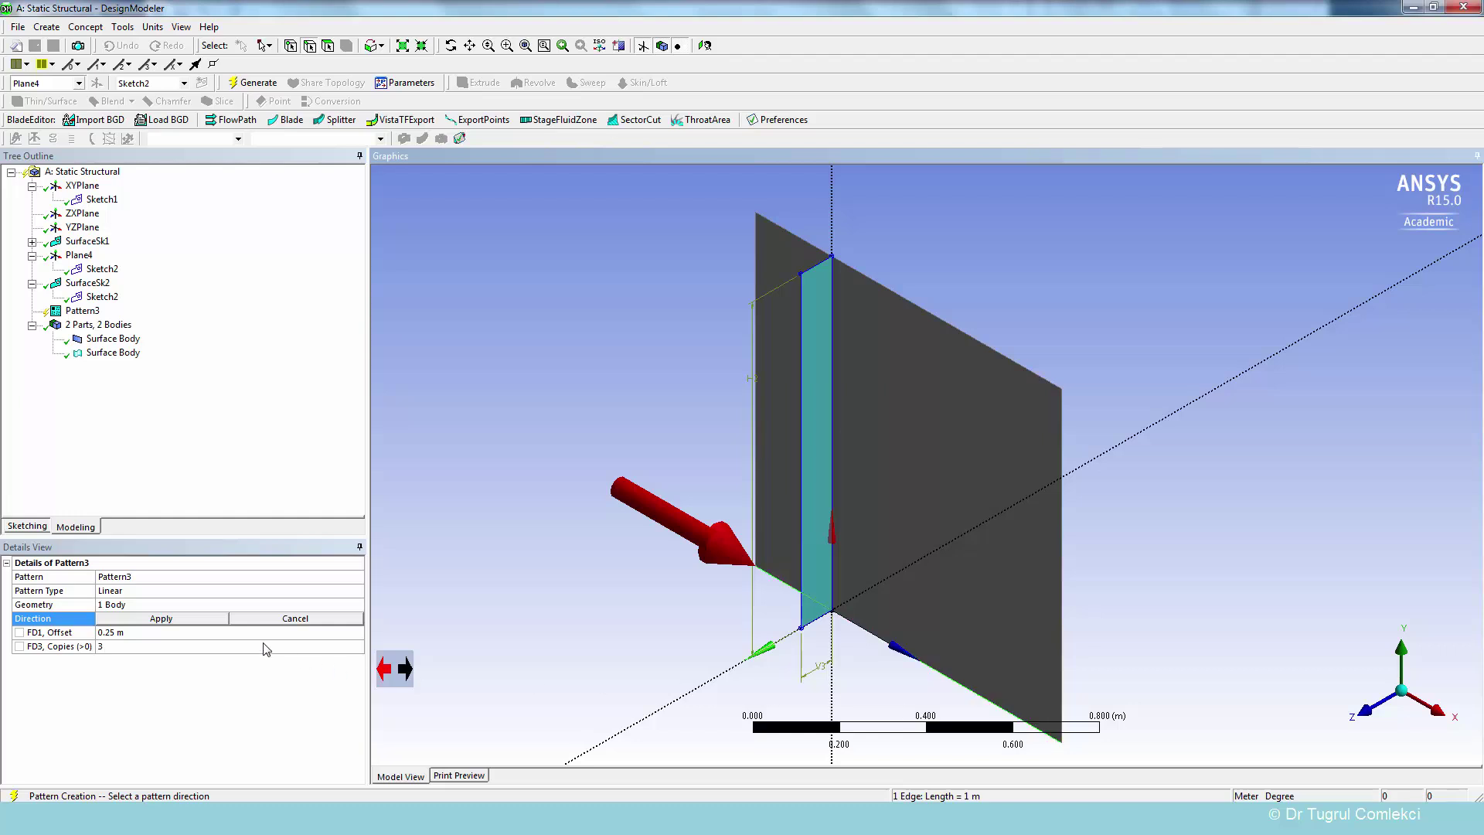
pyautogui.click(162, 618)
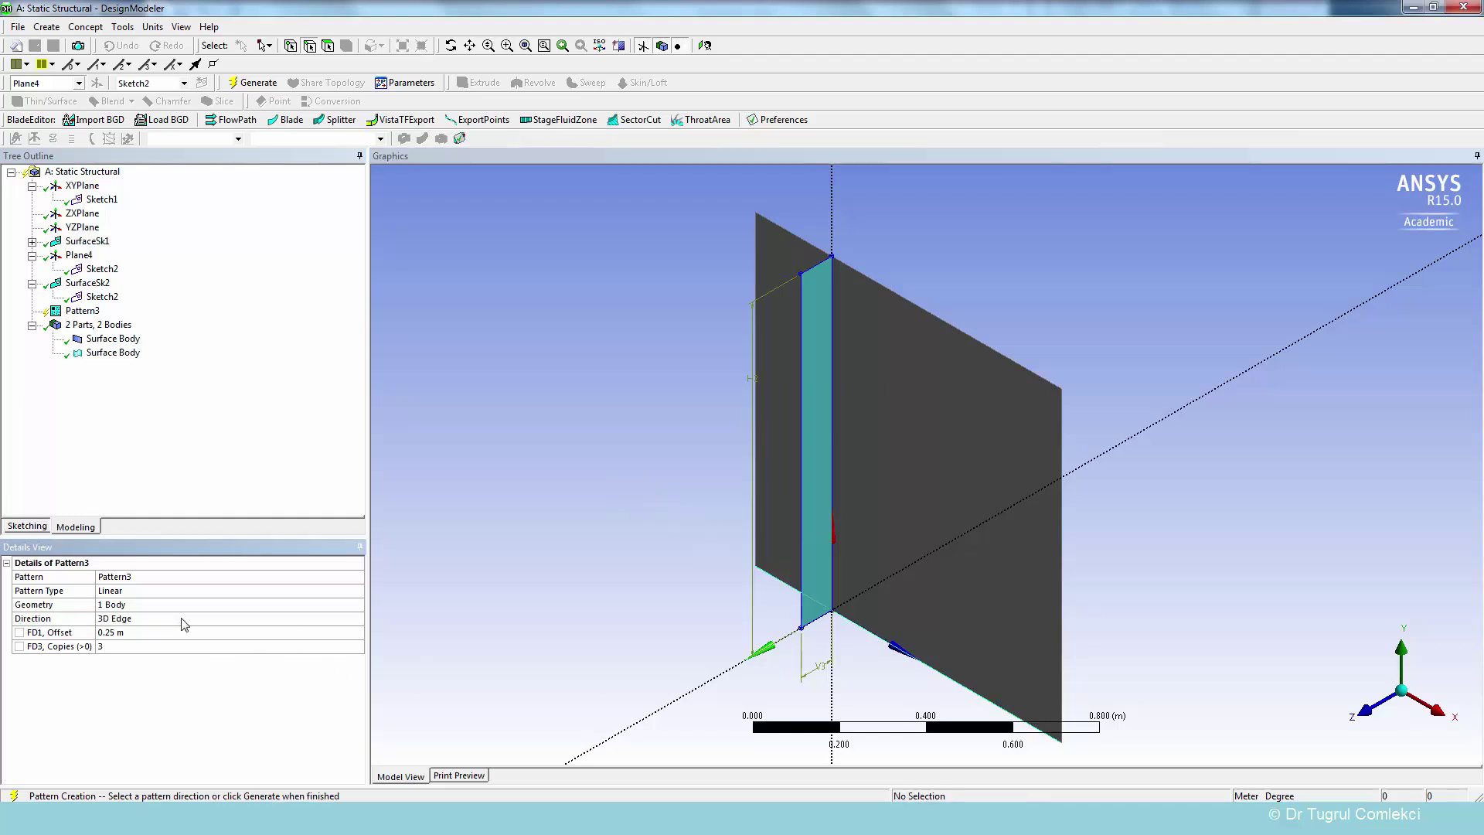
# Set the pattern to 2 copies at a 0.25 m offset, generate it and inspect the stiffeners from behind the plate.
pyautogui.click(119, 634)
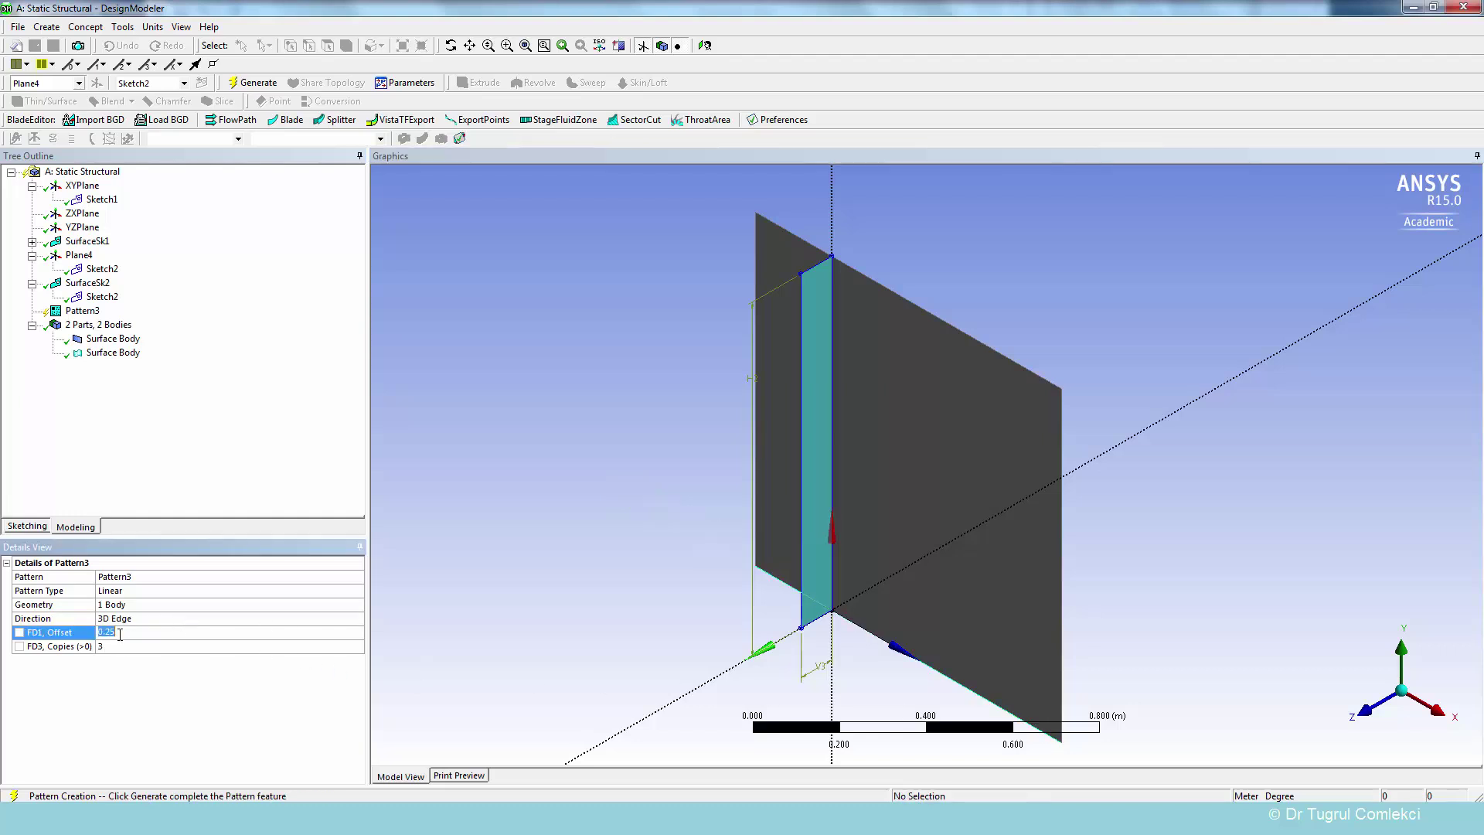
pyautogui.click(126, 648)
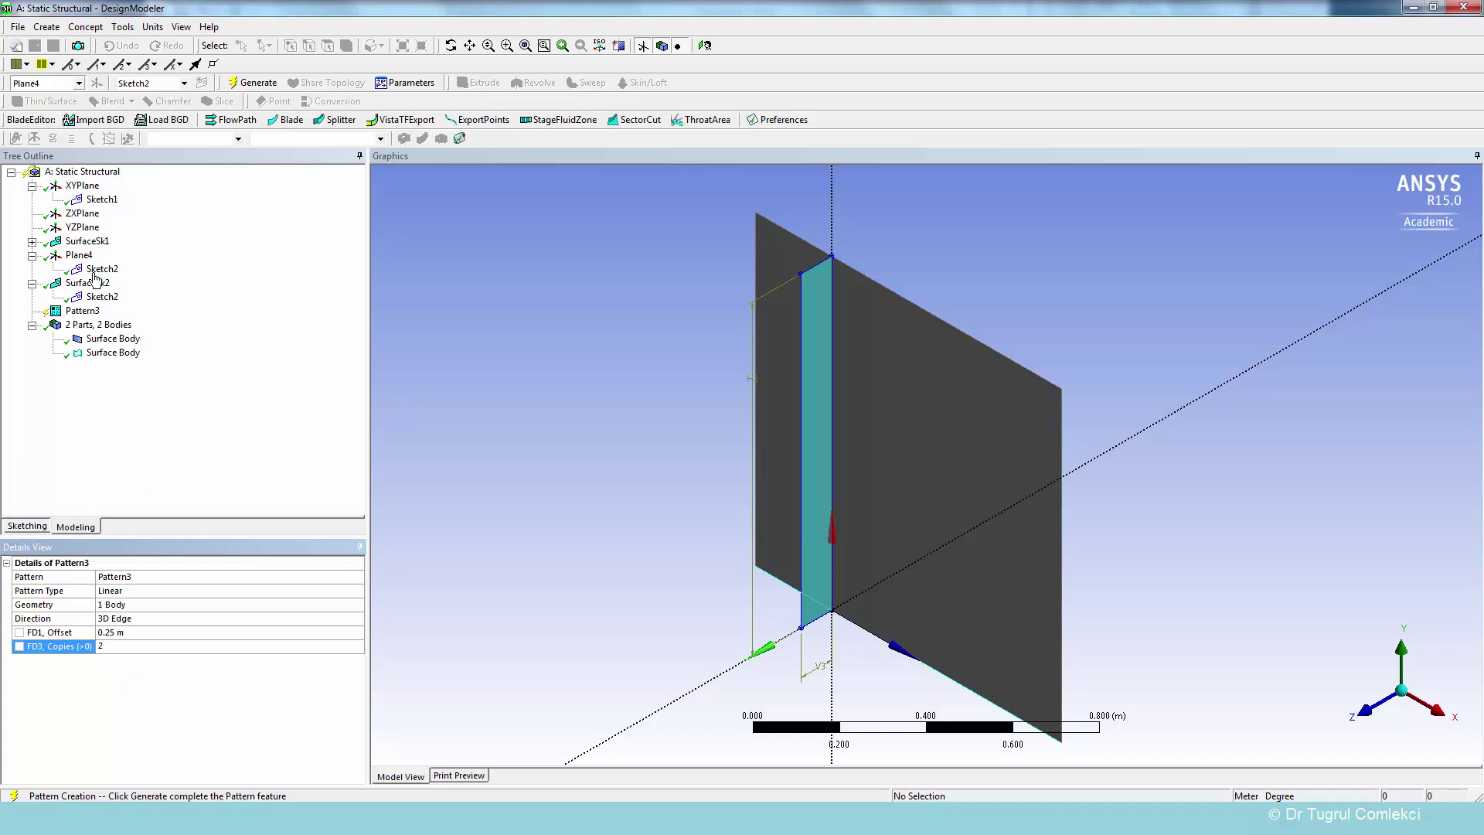
pyautogui.click(244, 85)
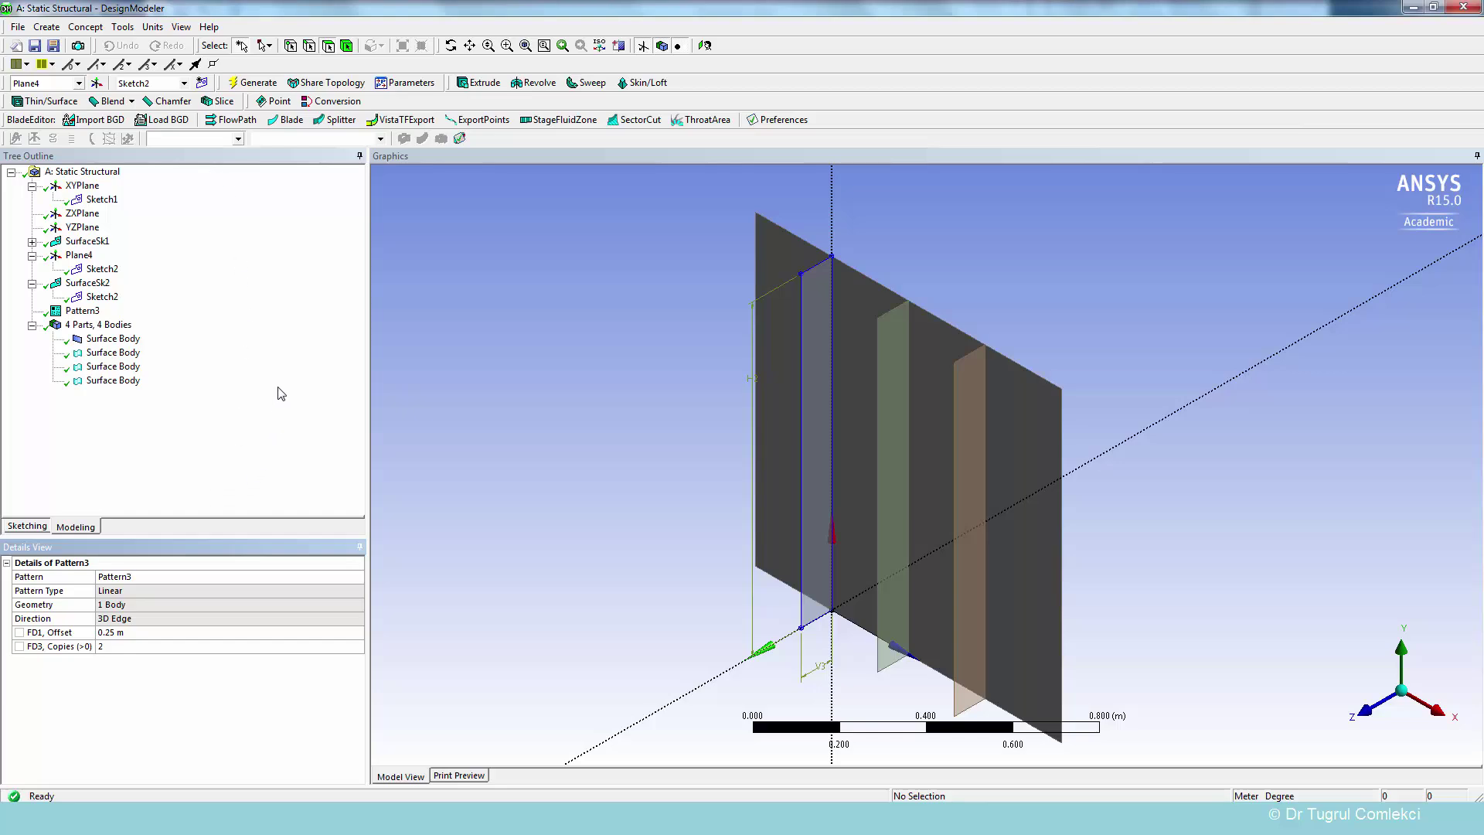
pyautogui.moveTo(841, 365); pyautogui.dragTo(1314, 497, button='middle')
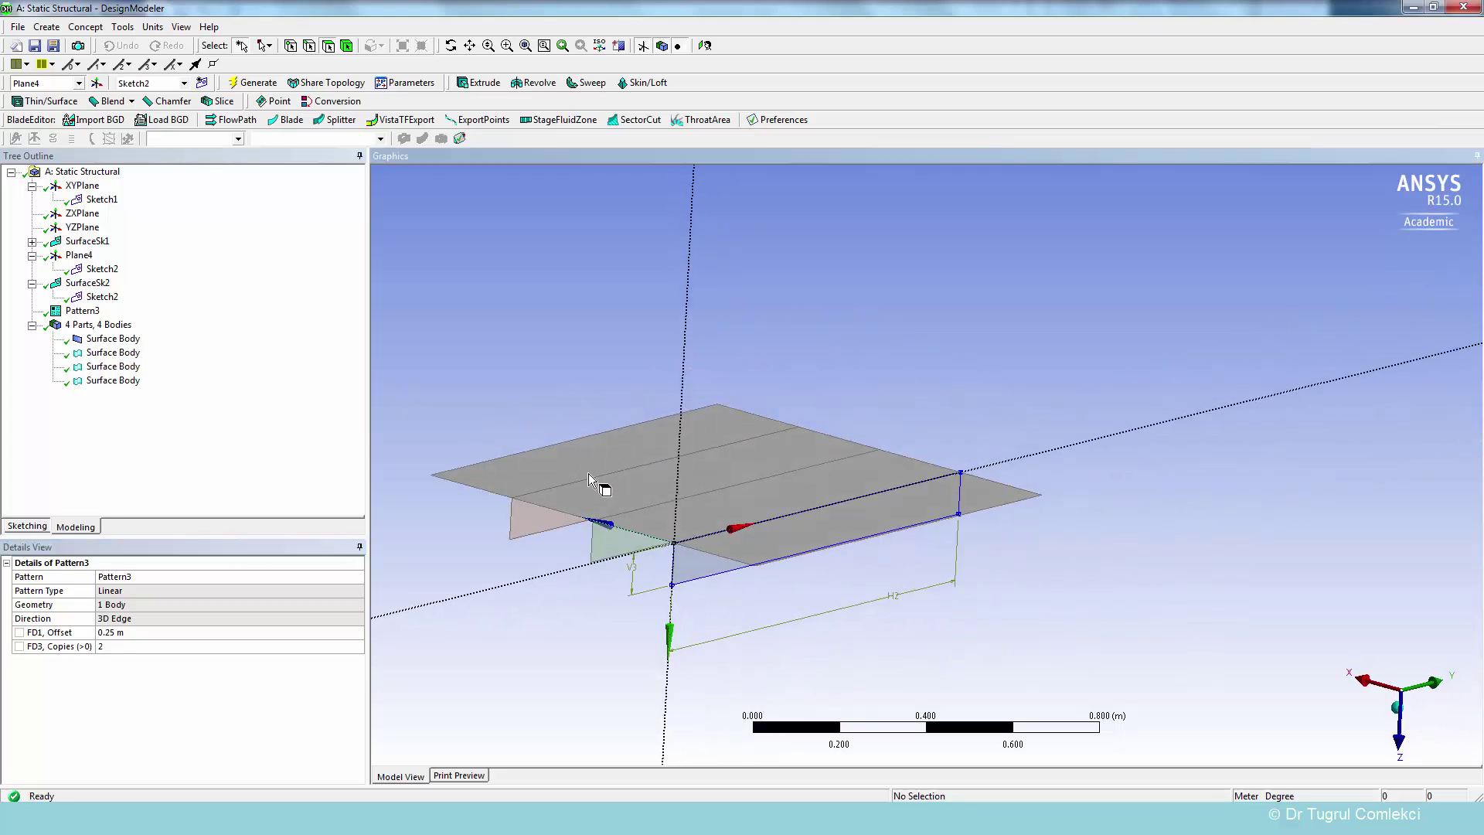
pyautogui.moveTo(585, 488); pyautogui.dragTo(889, 541, button='middle')
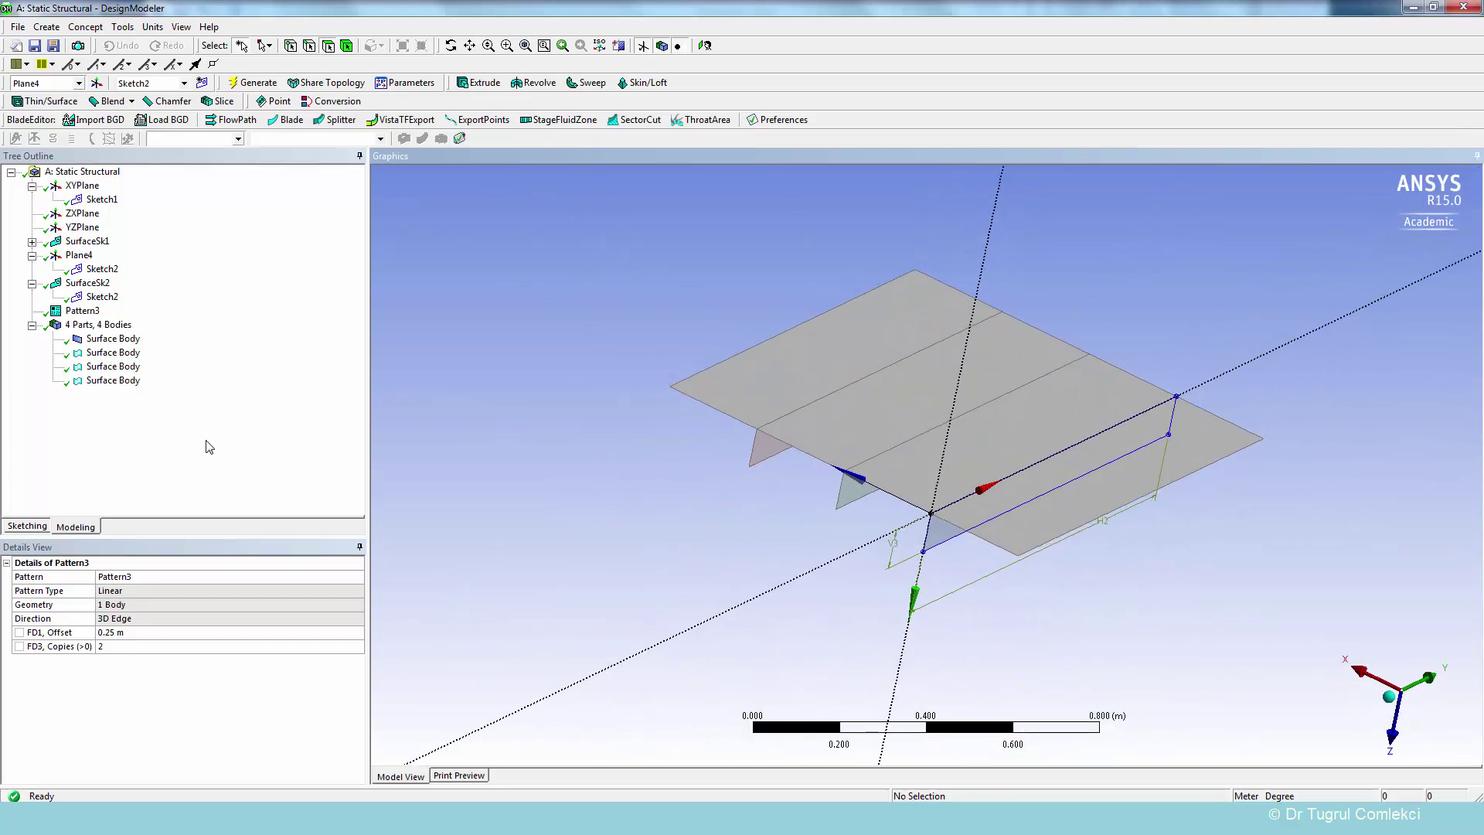
# Switch to Mechanical and review the part's four surface bodies and the Connections settings.
pyautogui.click(93, 327)
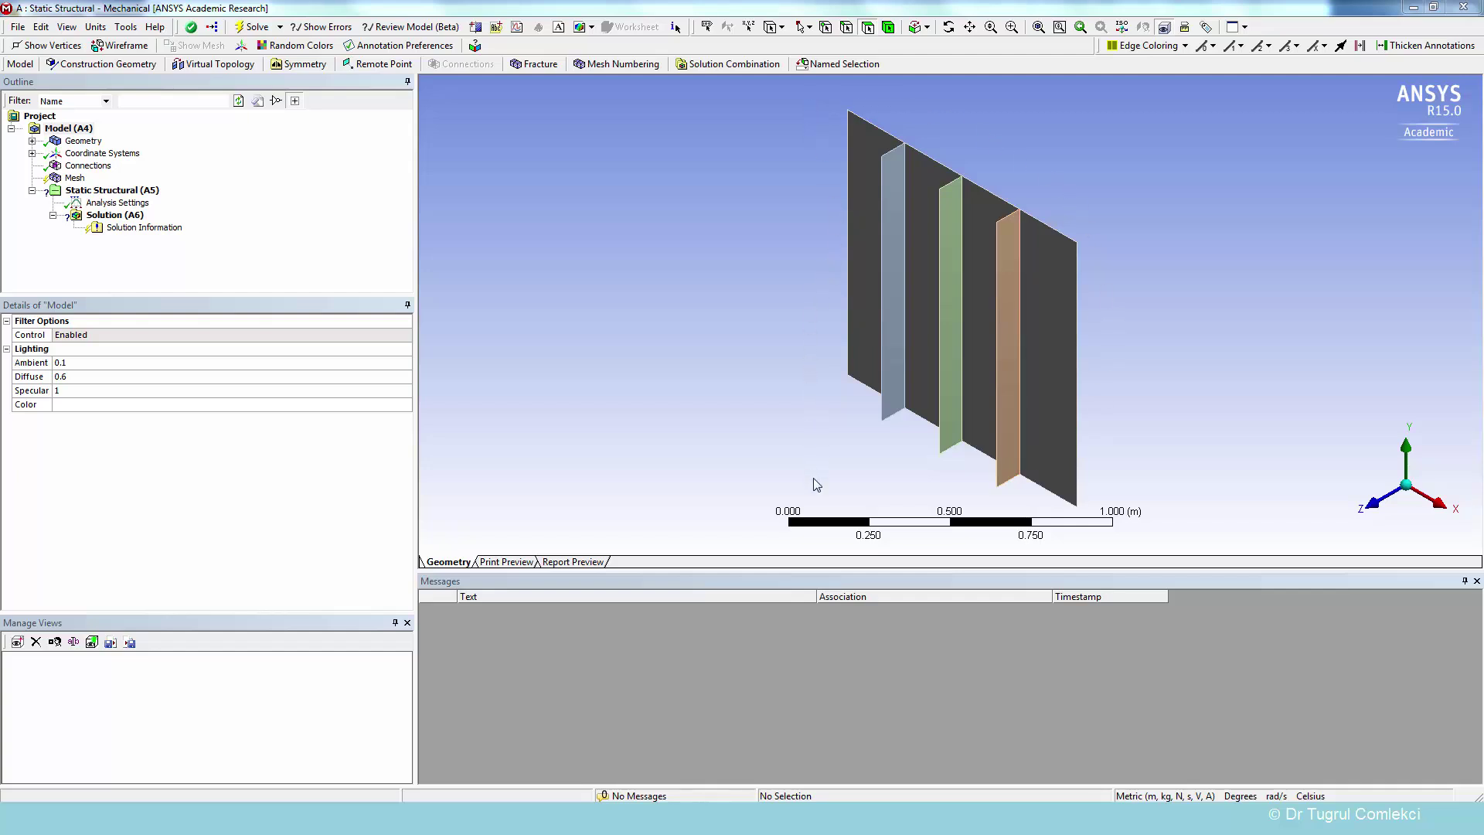
pyautogui.click(31, 140)
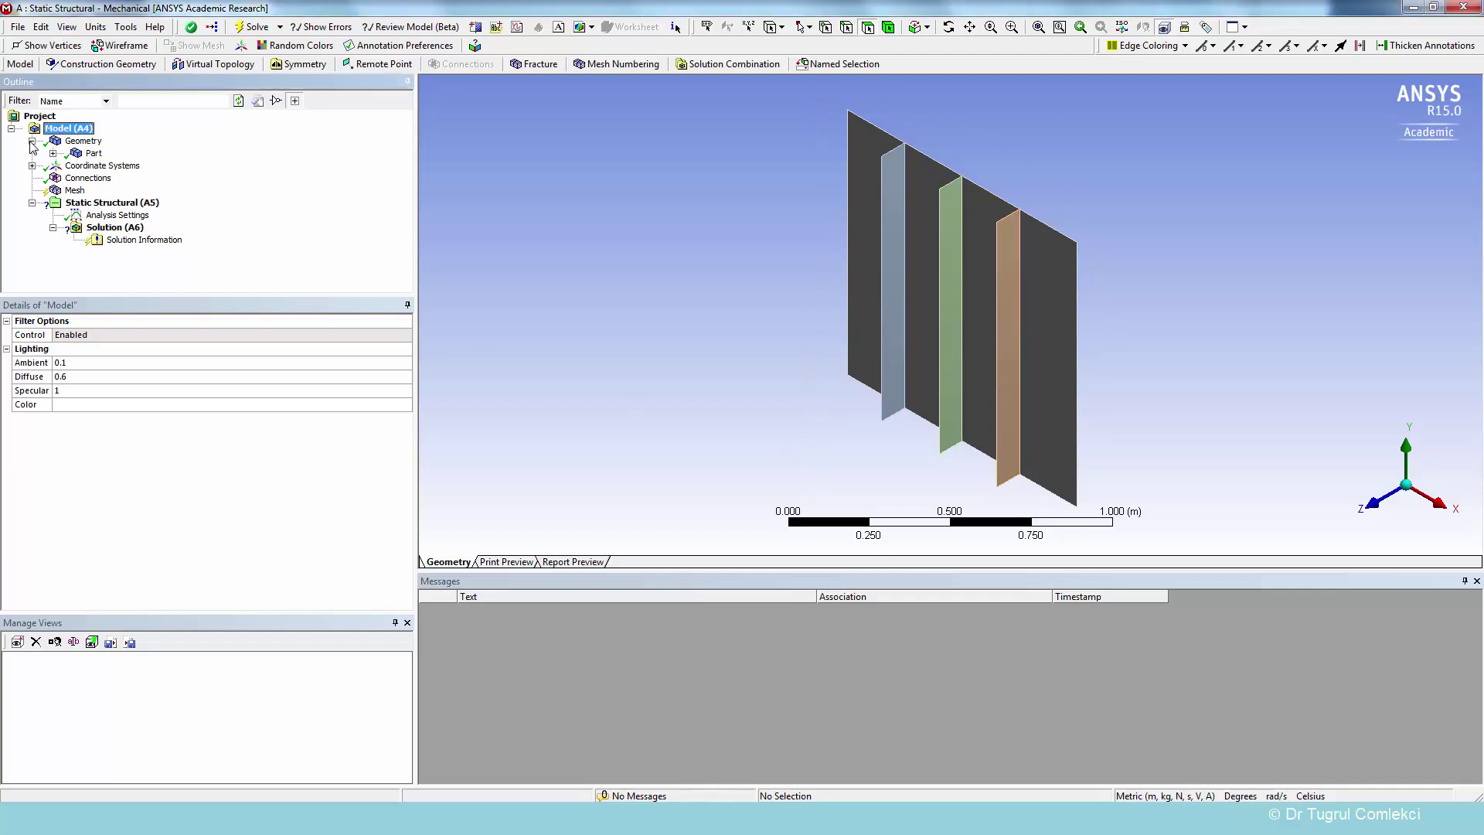
pyautogui.click(53, 153)
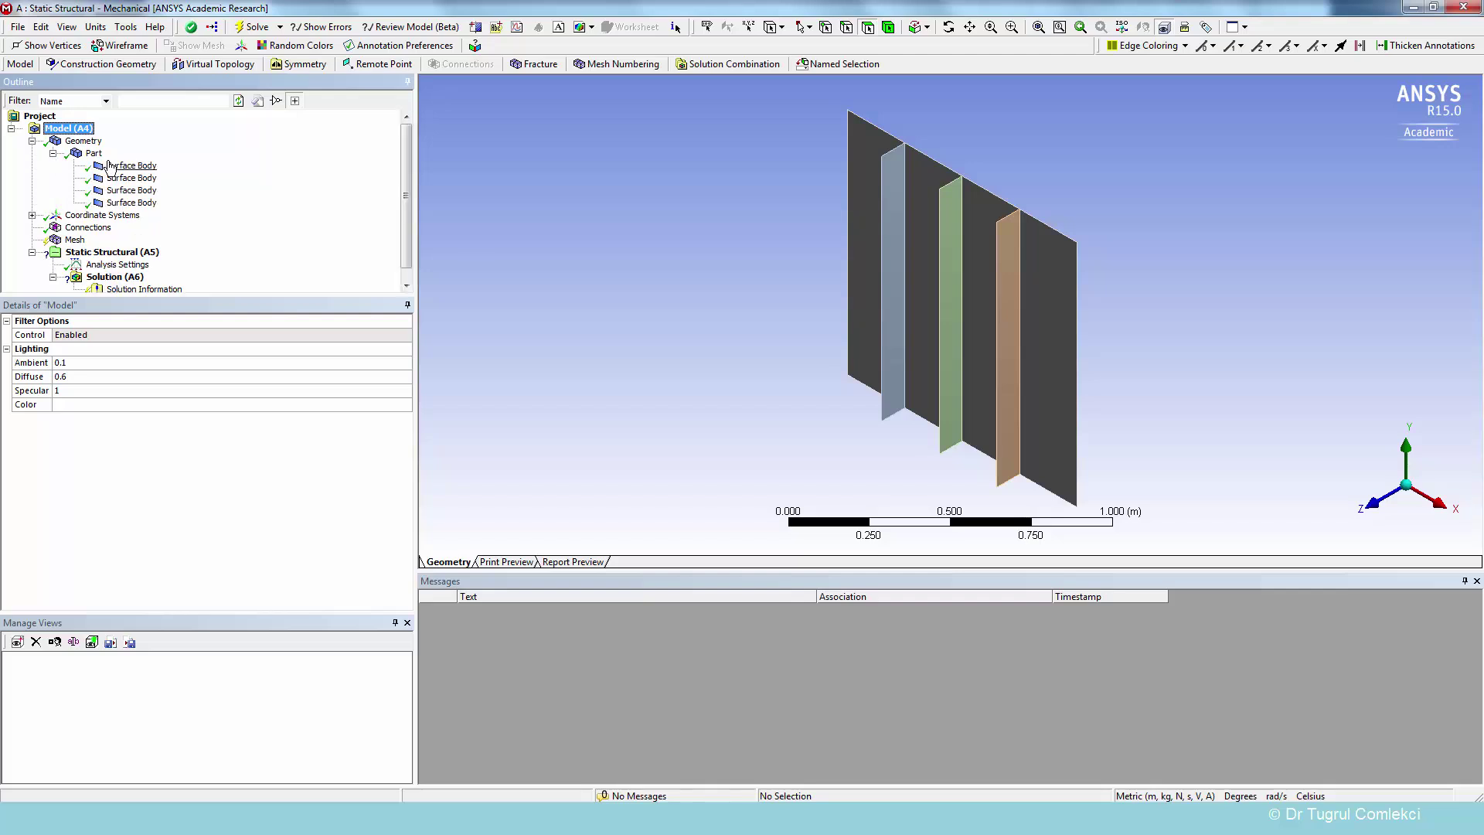
pyautogui.click(116, 166)
pyautogui.click(123, 179)
pyautogui.click(127, 191)
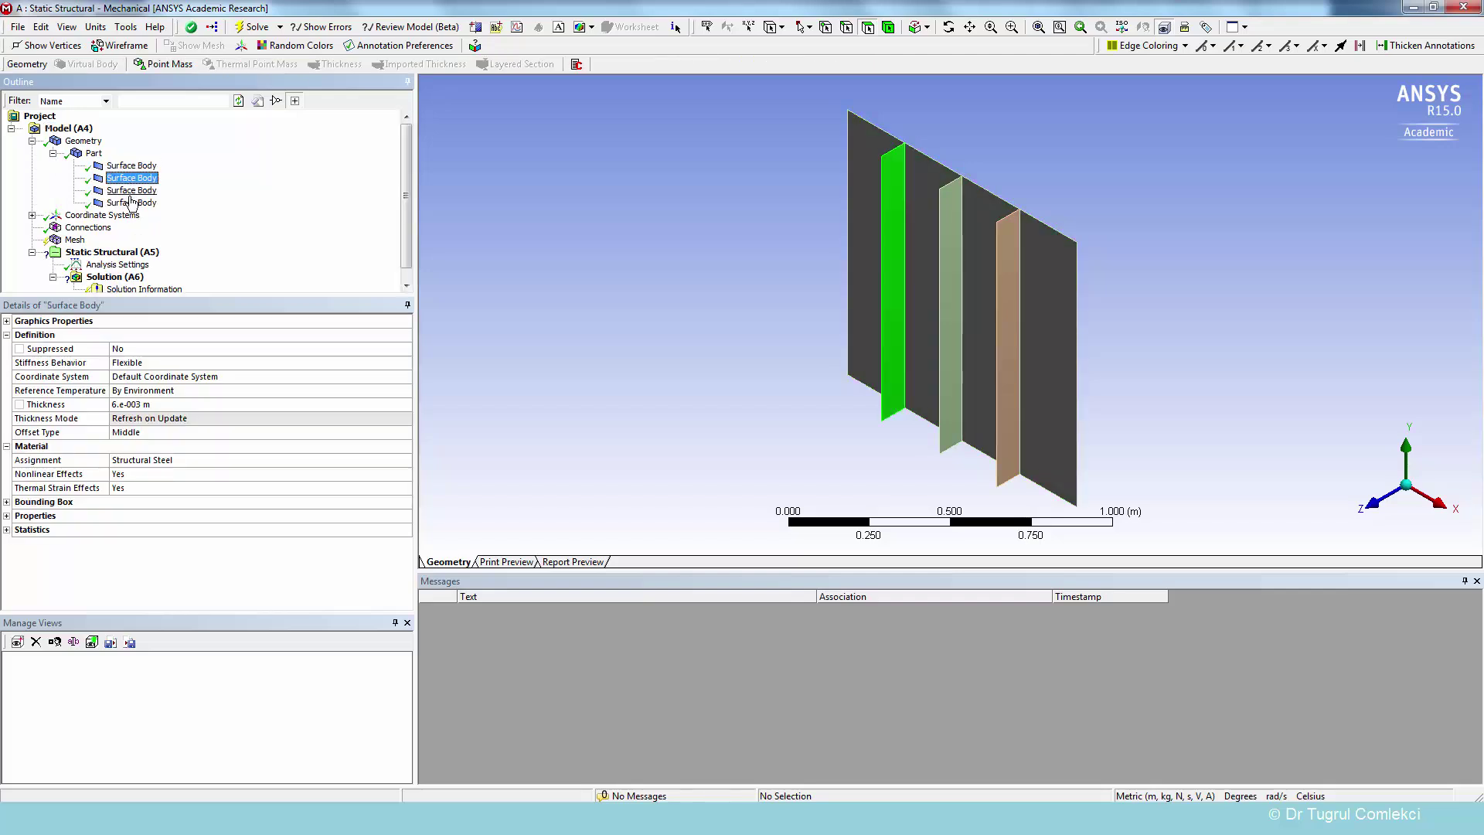
pyautogui.click(132, 203)
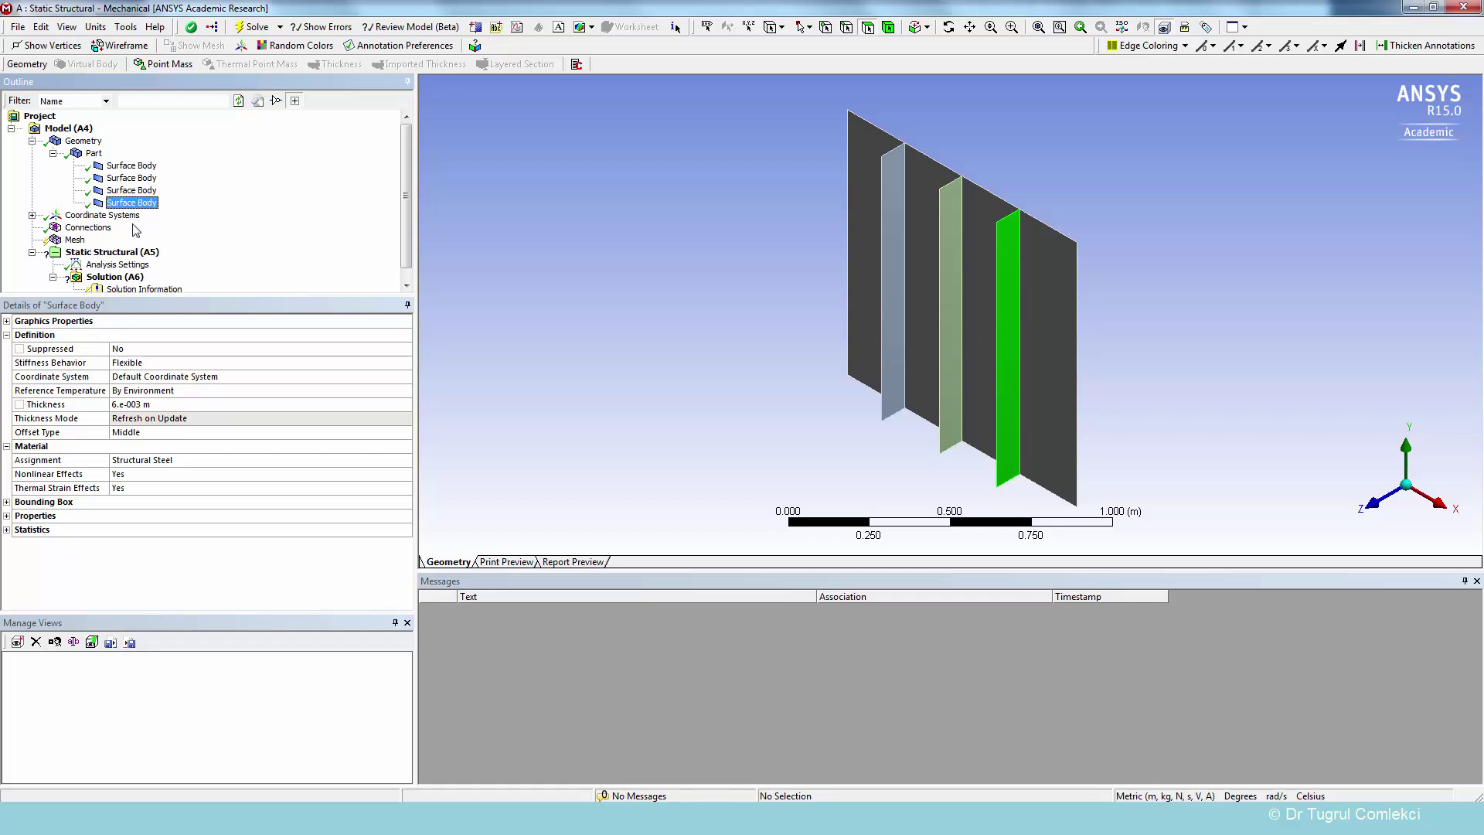
pyautogui.click(87, 227)
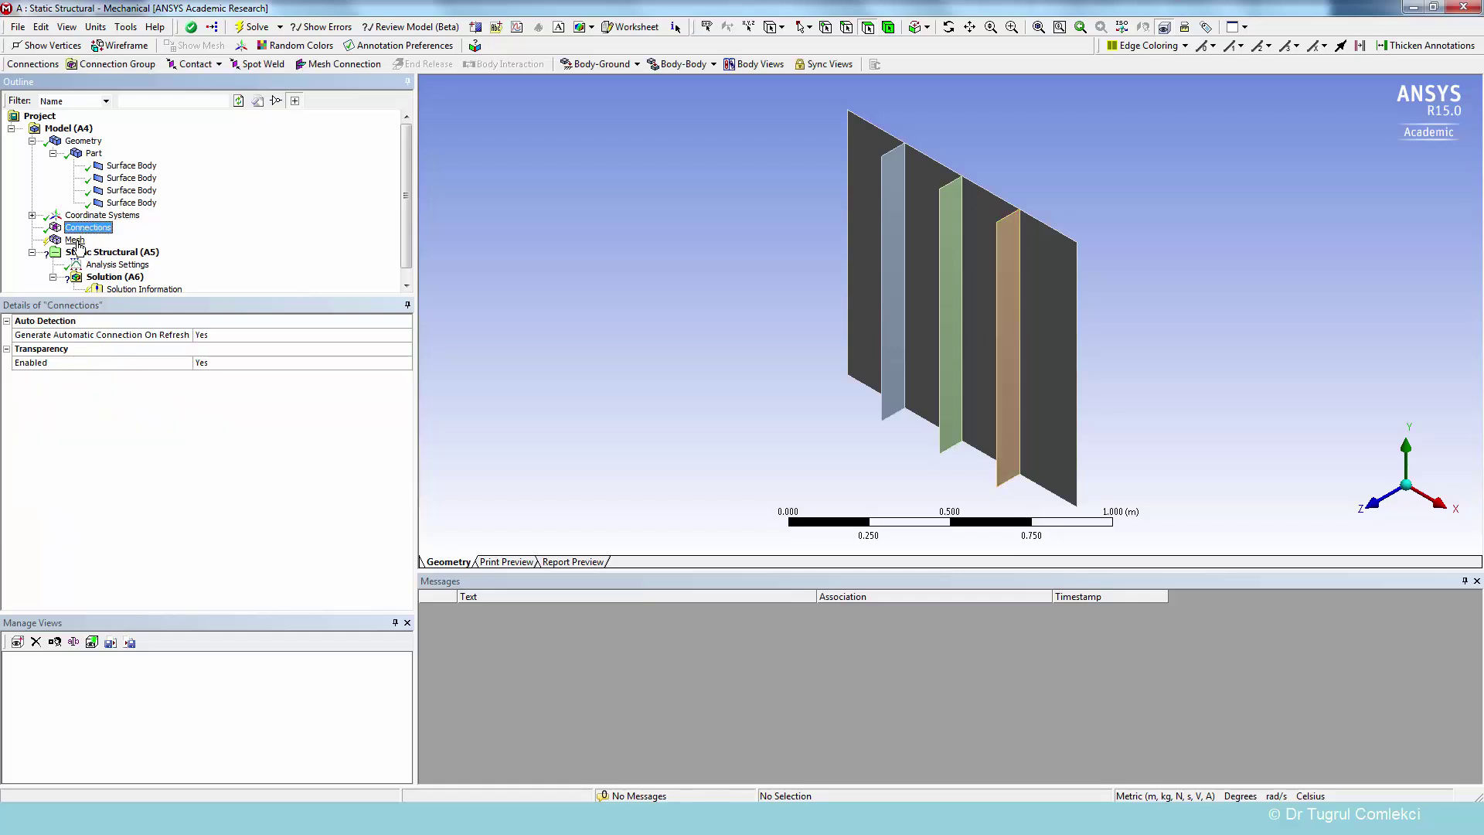
# Generate the mesh with the default settings and inspect it on the stiffener side and the flat side of the plate.
pyautogui.click(76, 240)
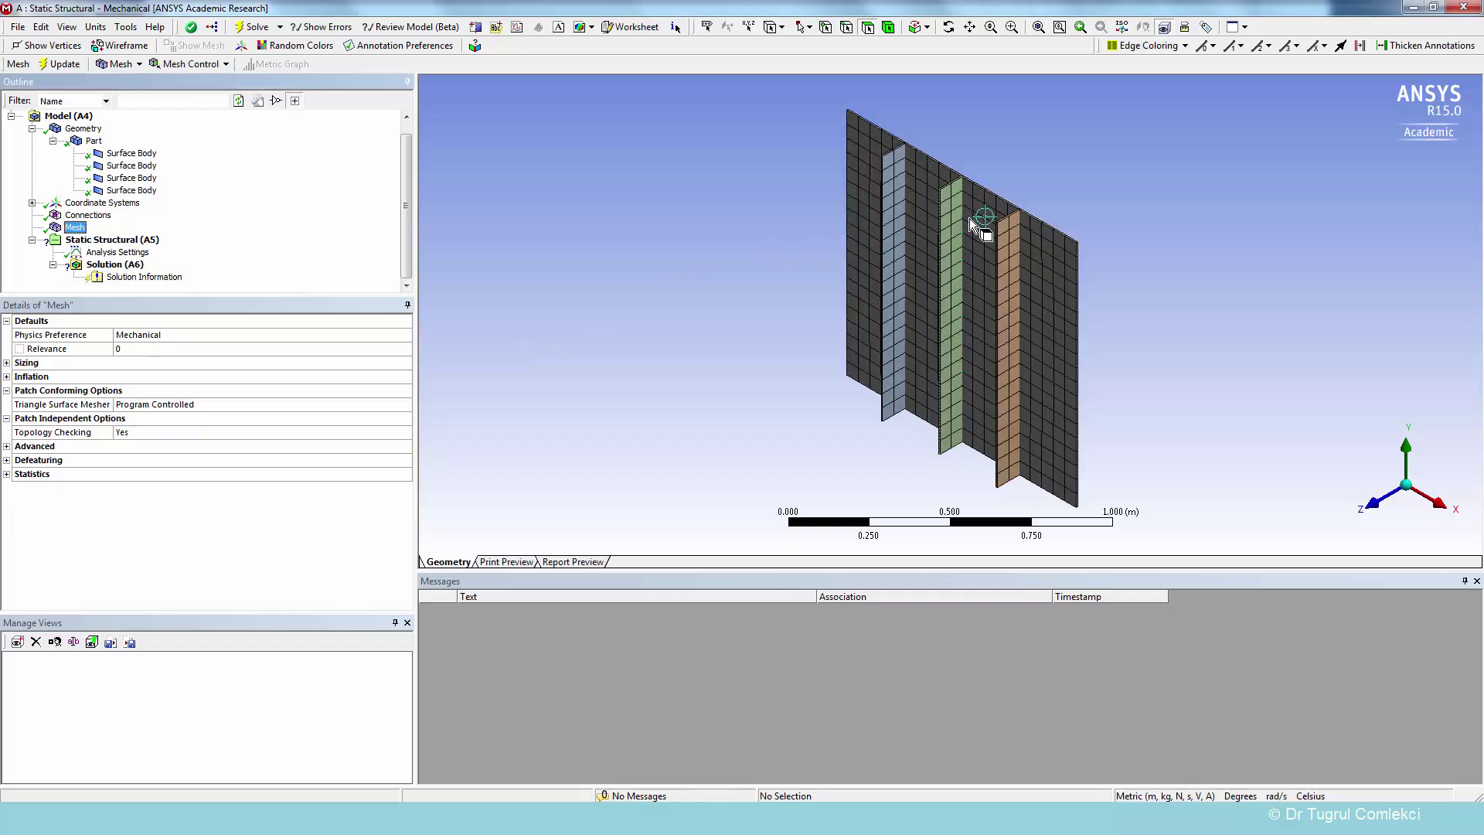
pyautogui.moveTo(971, 225); pyautogui.dragTo(854, 275, button='middle')
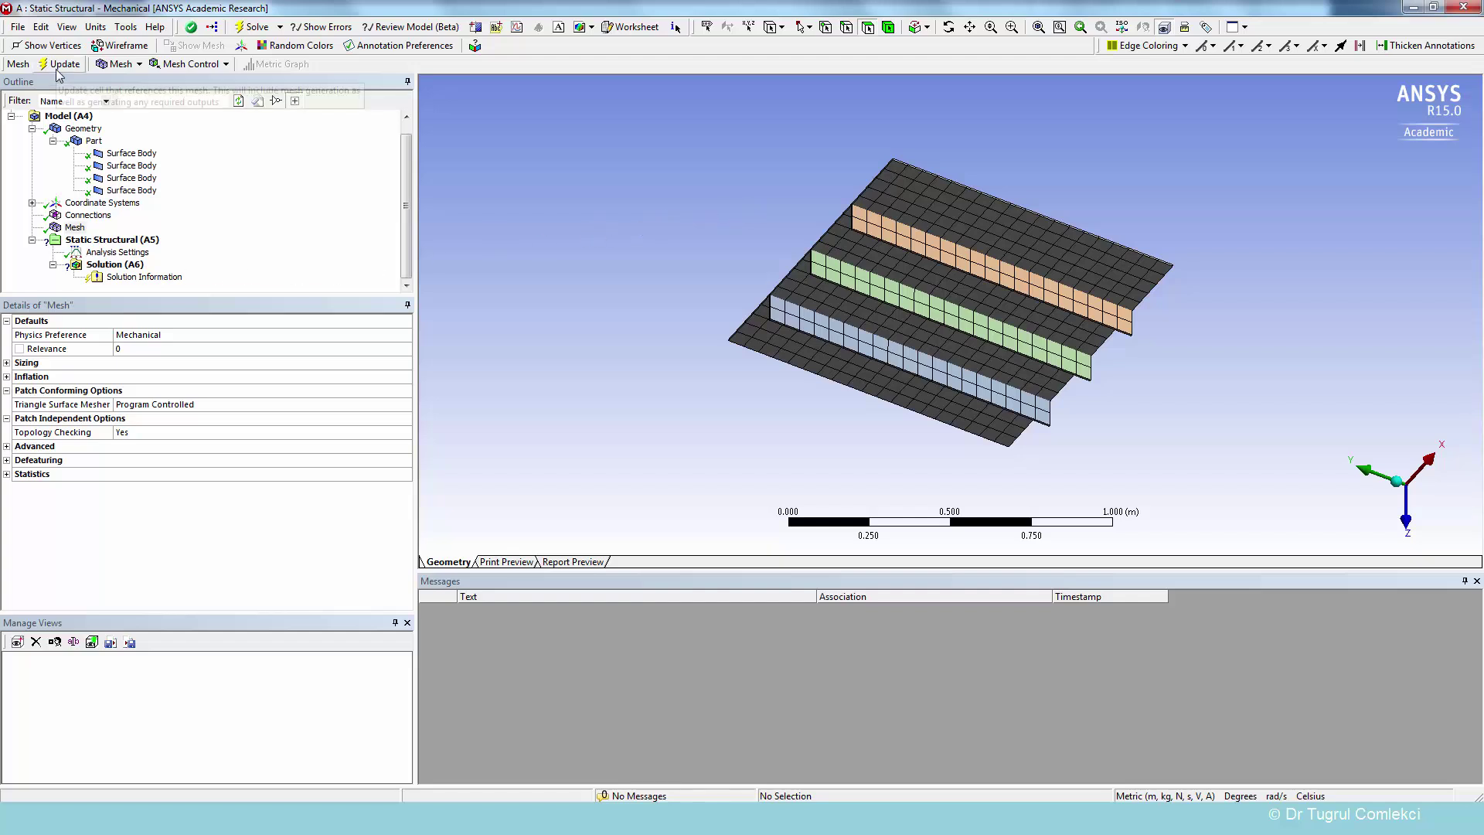
pyautogui.moveTo(770, 187); pyautogui.dragTo(829, 306, button='middle')
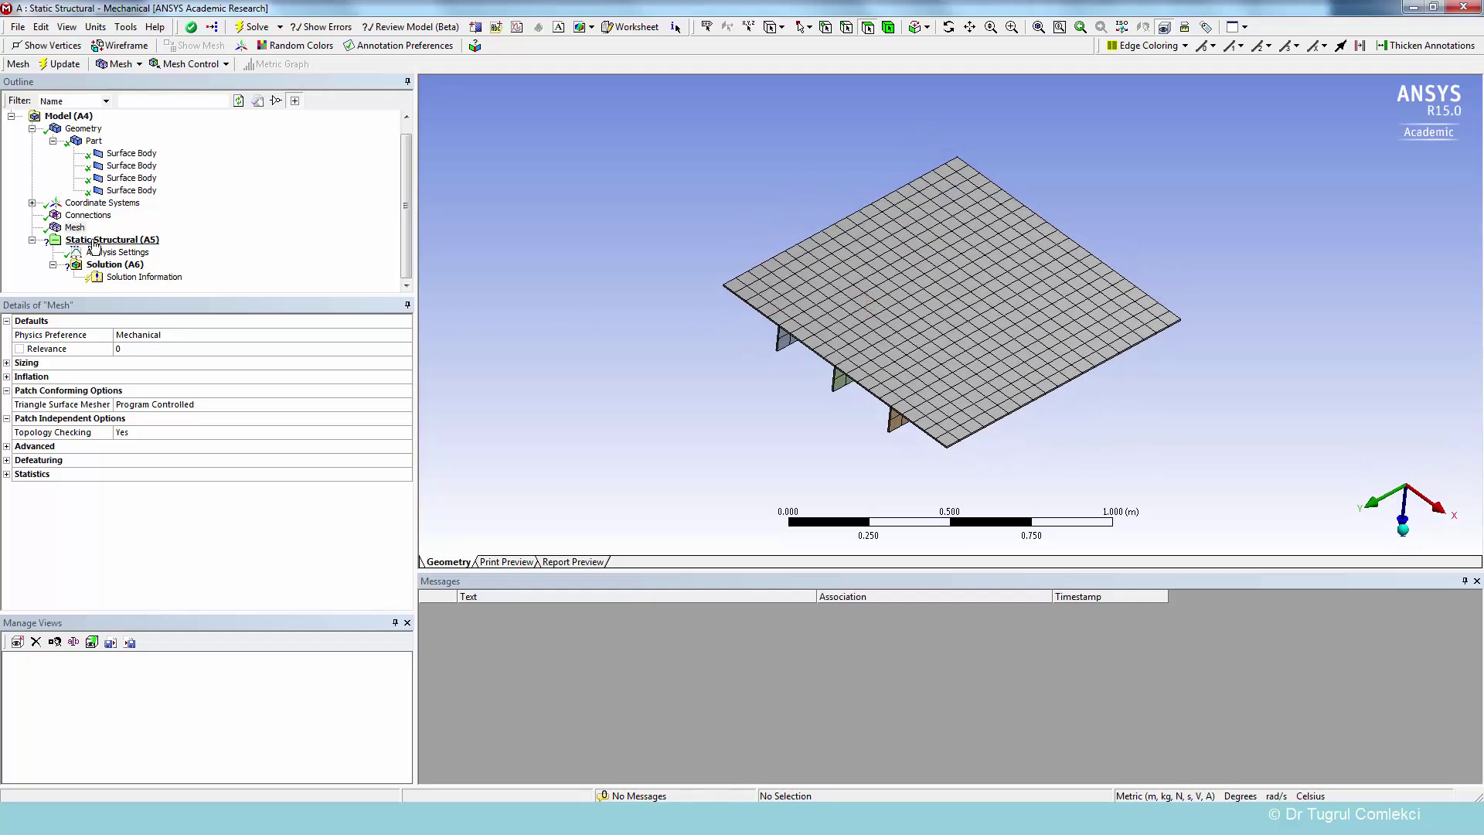
# Add a Simply Supported condition to the Static Structural analysis.
pyautogui.click(92, 242)
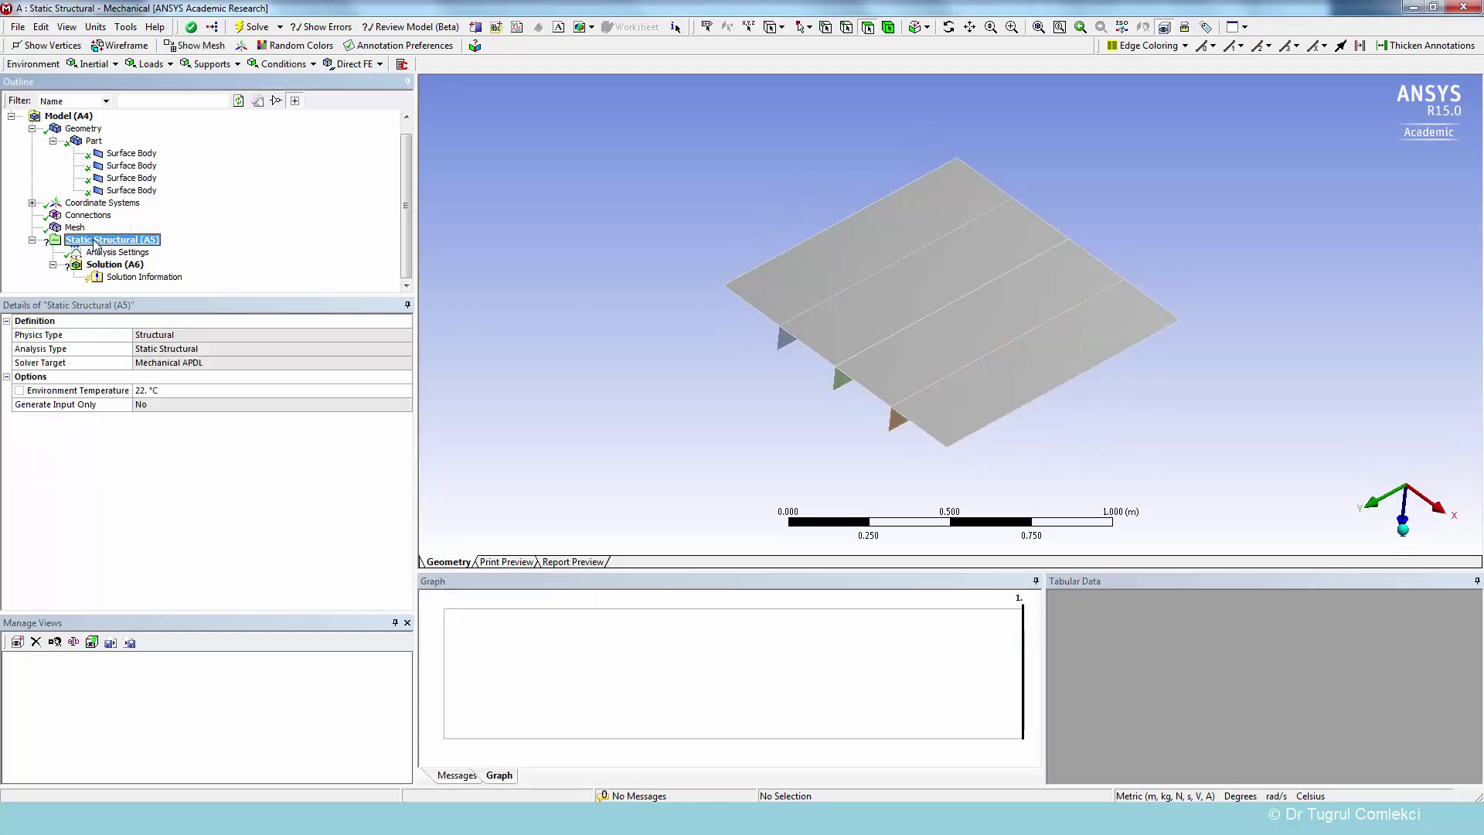
pyautogui.click(237, 65)
pyautogui.click(133, 242)
pyautogui.click(212, 64)
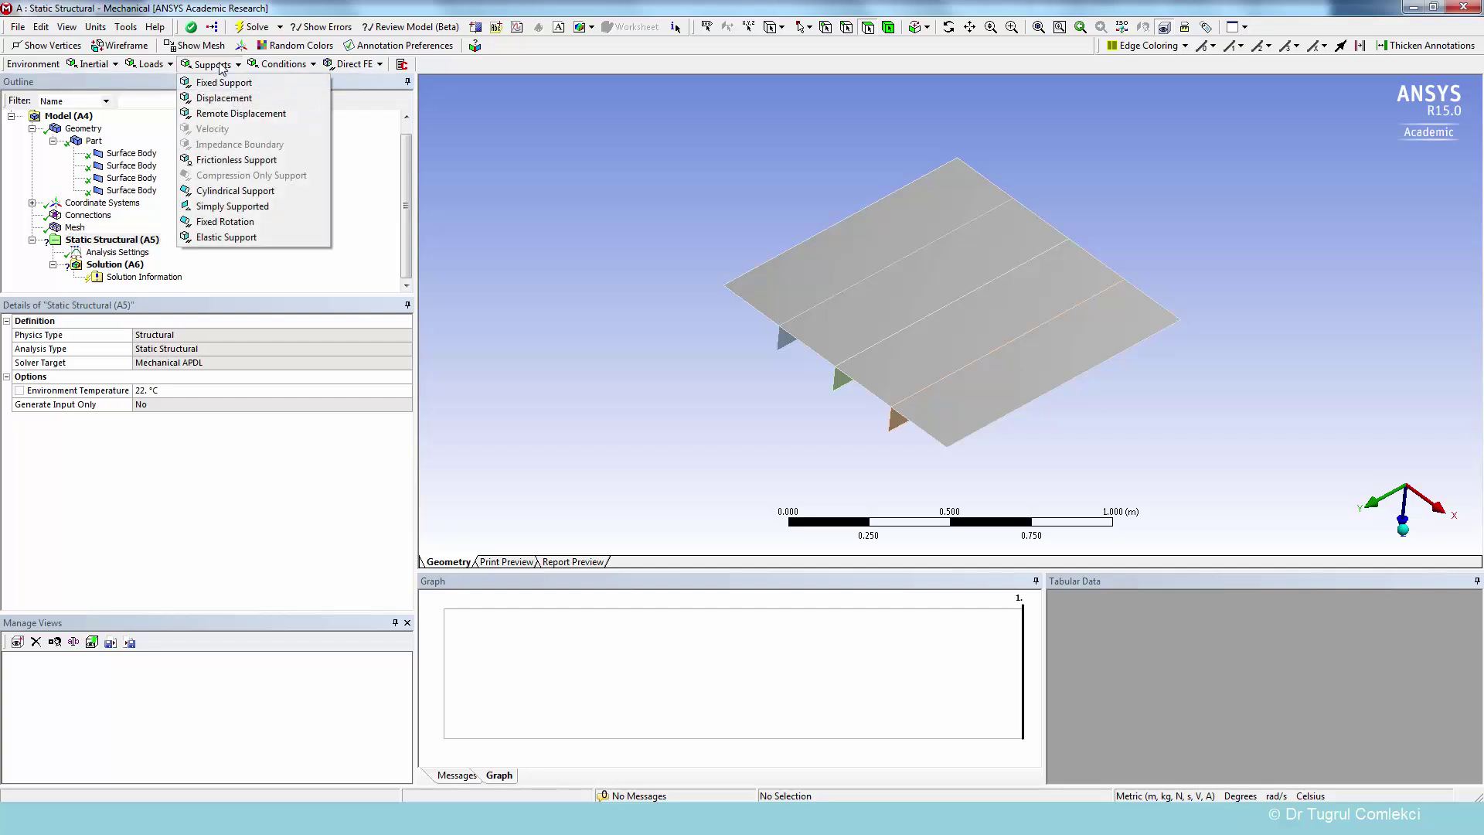
pyautogui.click(230, 207)
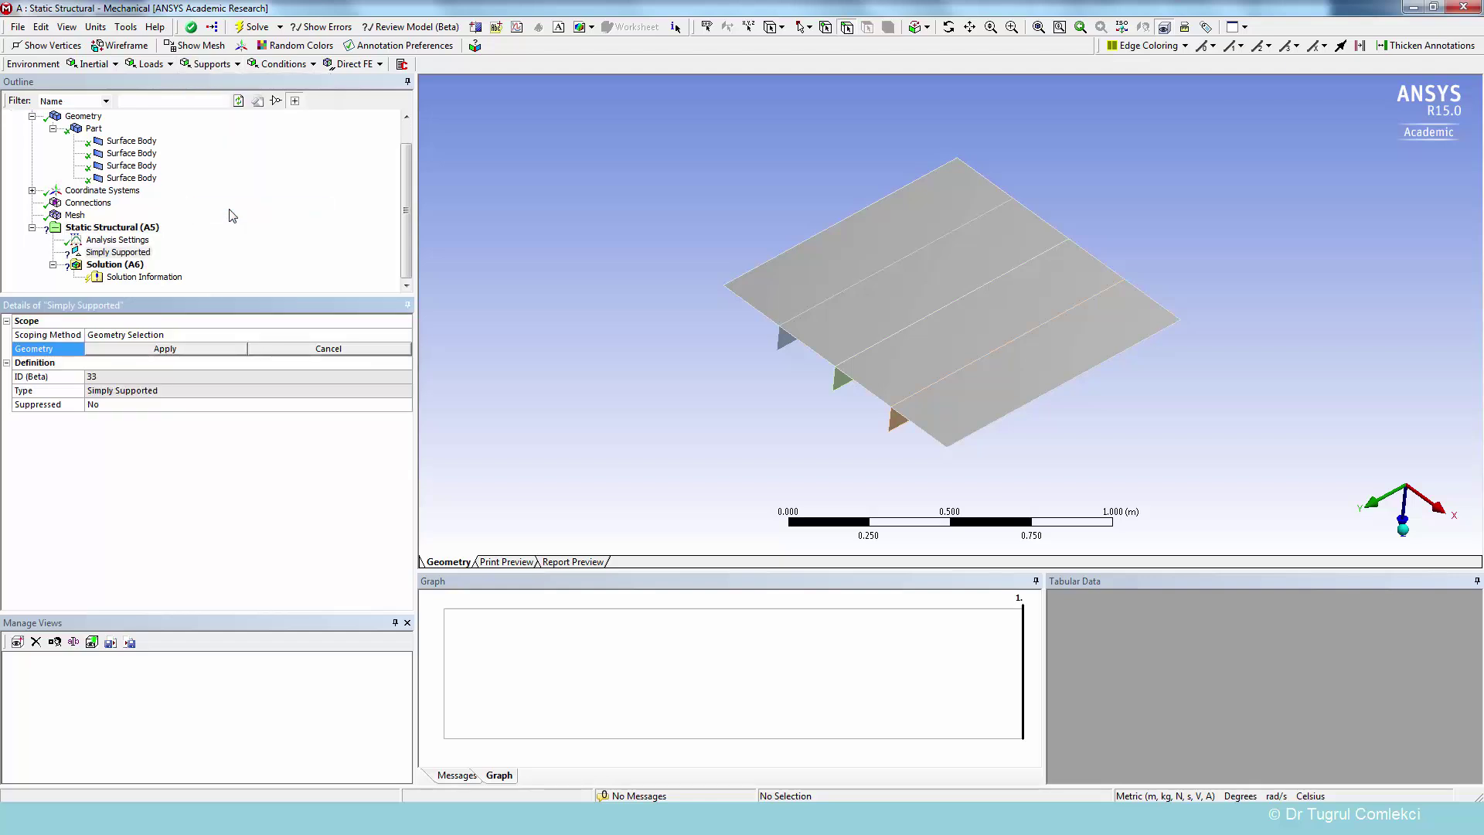
# Scope the Simply Supported condition to all 10 outer edge segments around the plate's perimeter.
pyautogui.click(847, 220)
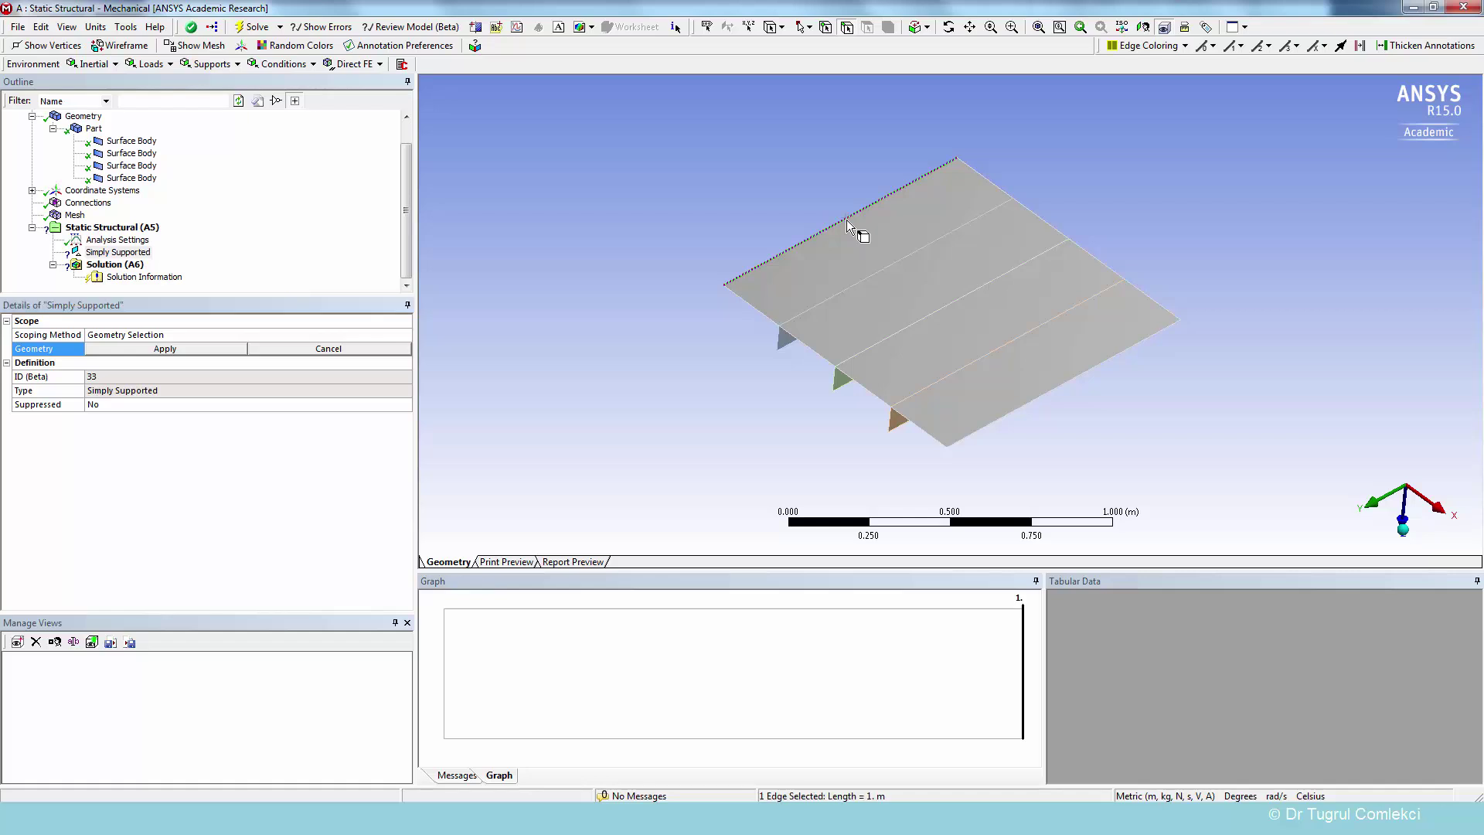
pyautogui.keyDown('ctrl'); pyautogui.click(990, 181); pyautogui.keyUp('ctrl')
pyautogui.keyDown('ctrl'); pyautogui.click(1028, 207); pyautogui.keyUp('ctrl')
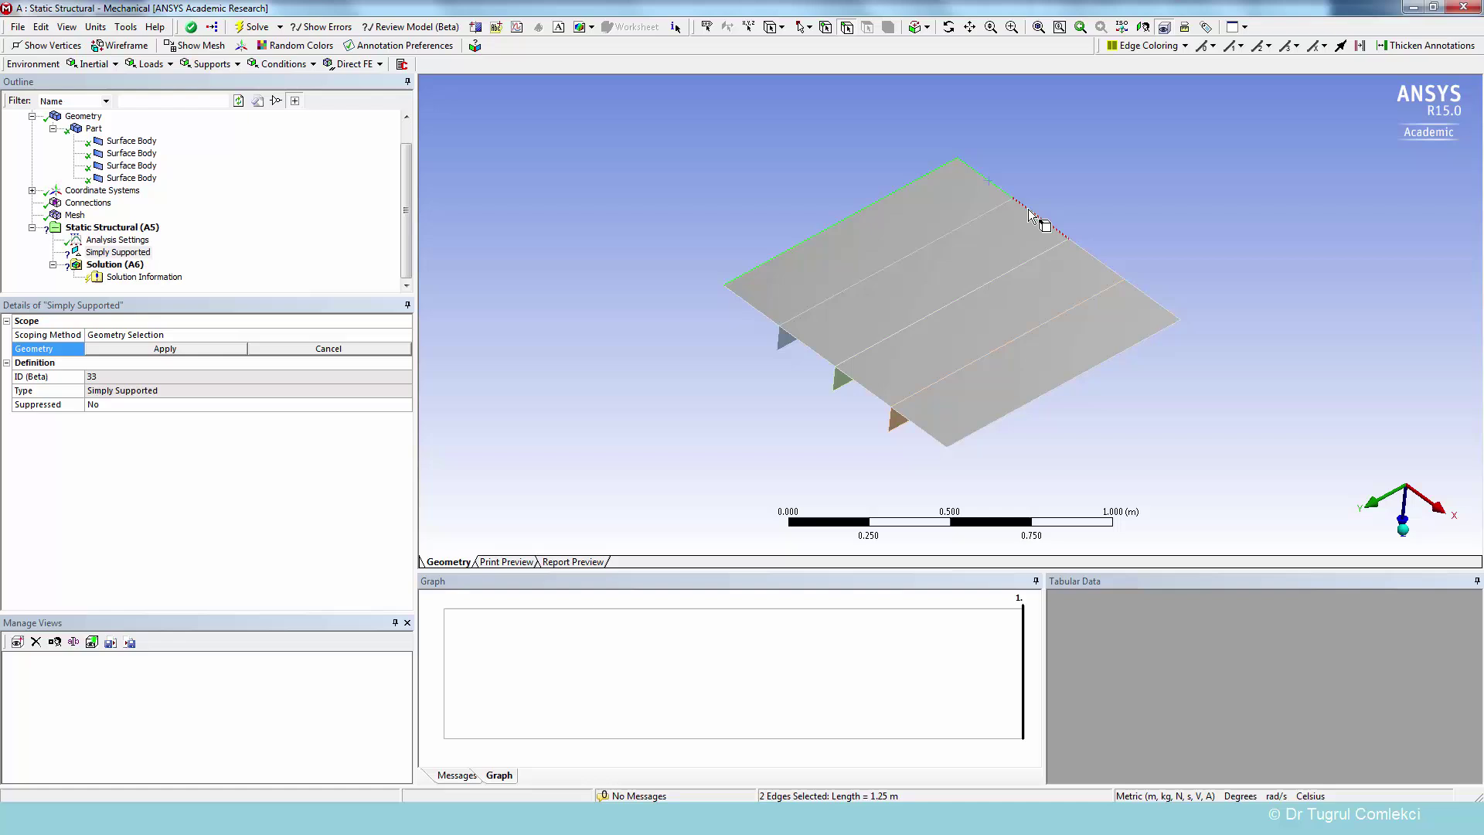
pyautogui.keyDown('ctrl'); pyautogui.click(1093, 259); pyautogui.keyUp('ctrl')
pyautogui.keyDown('ctrl'); pyautogui.click(1152, 300); pyautogui.keyUp('ctrl')
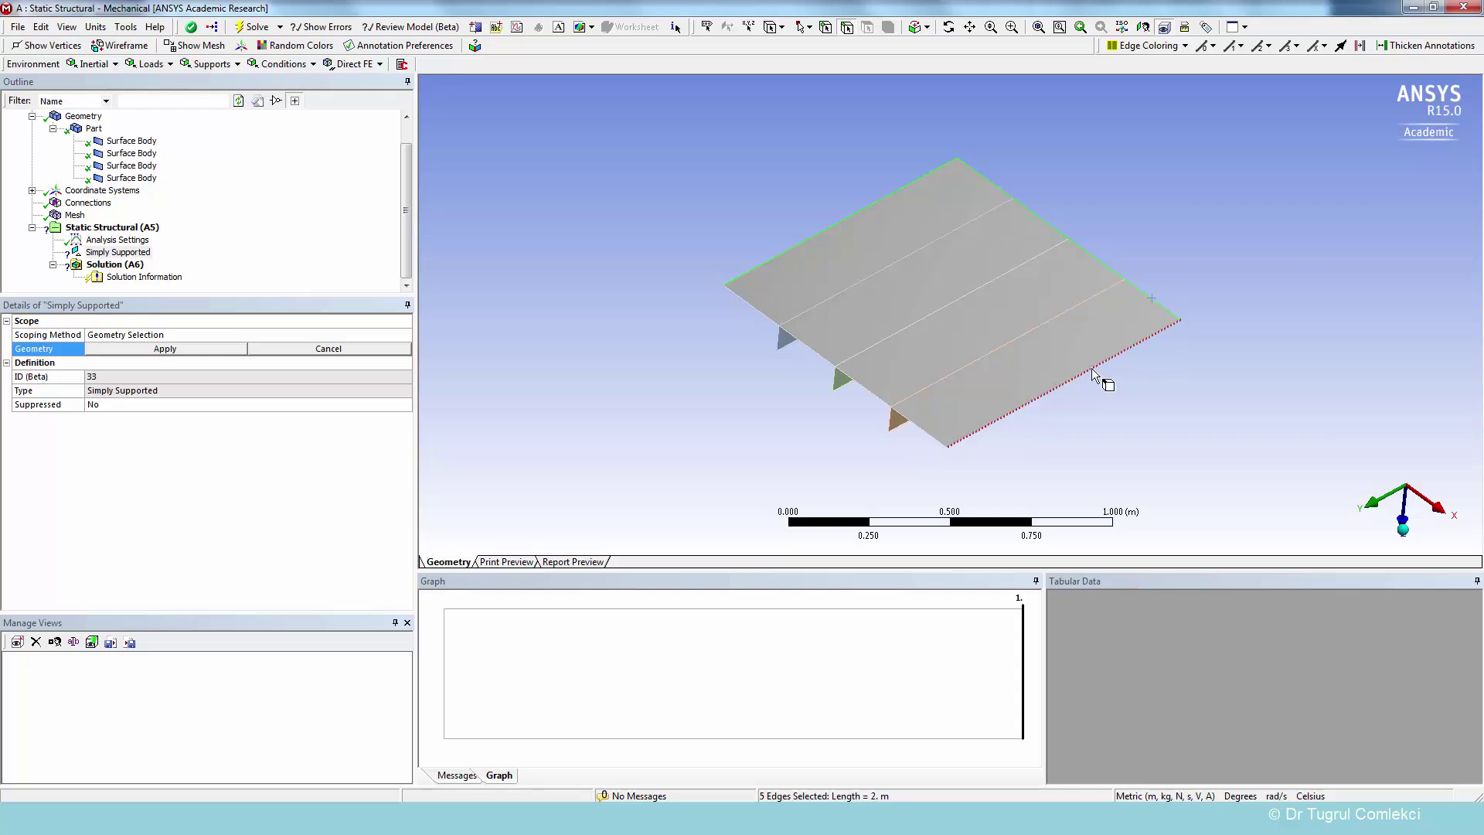
pyautogui.keyDown('ctrl'); pyautogui.click(1092, 368); pyautogui.keyUp('ctrl')
pyautogui.keyDown('ctrl'); pyautogui.click(917, 428); pyautogui.keyUp('ctrl')
pyautogui.keyDown('ctrl'); pyautogui.click(864, 383); pyautogui.keyUp('ctrl')
pyautogui.keyDown('ctrl'); pyautogui.click(804, 350); pyautogui.keyUp('ctrl')
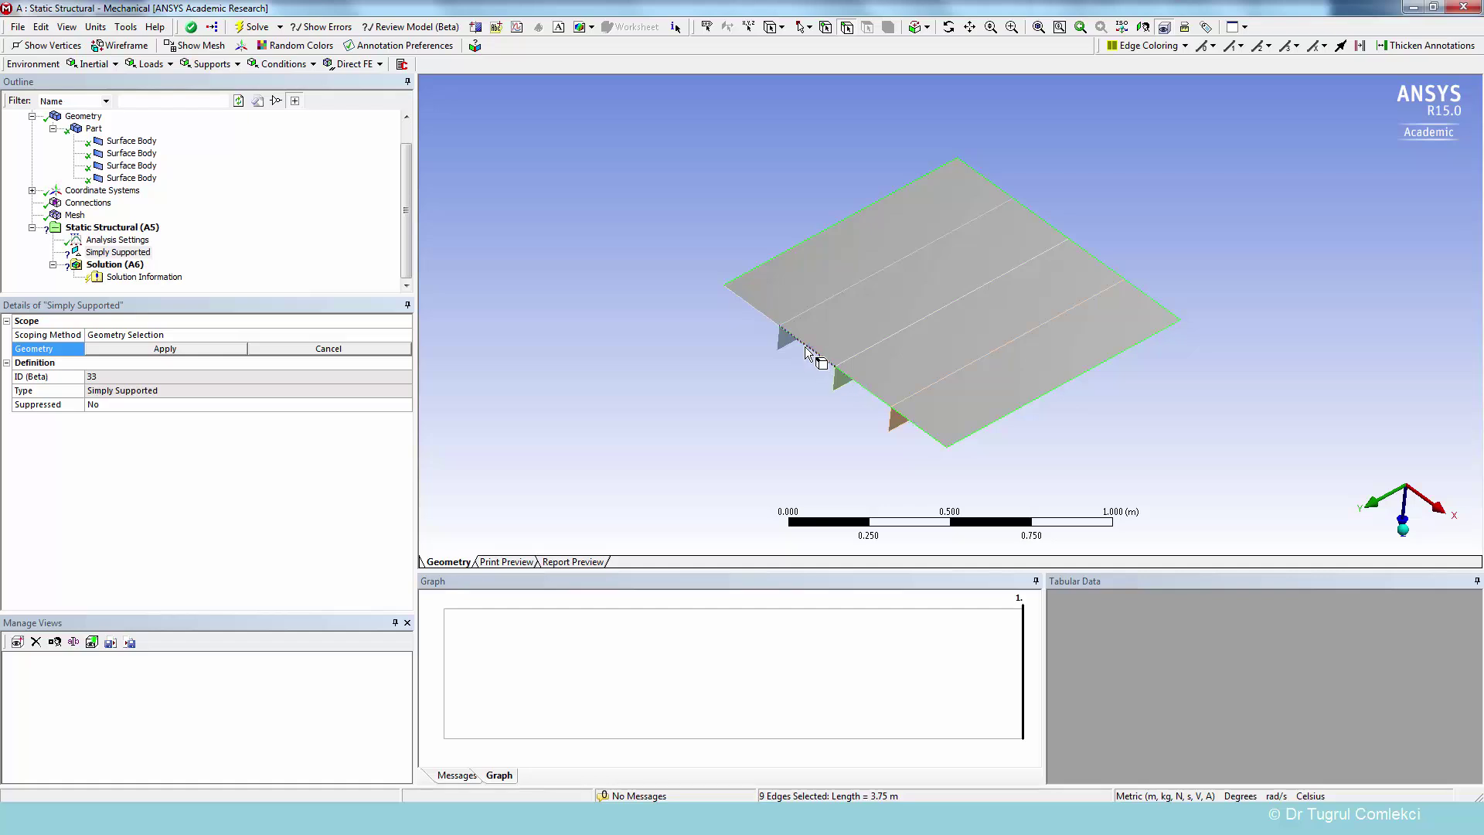
pyautogui.keyDown('ctrl'); pyautogui.click(748, 308); pyautogui.keyUp('ctrl')
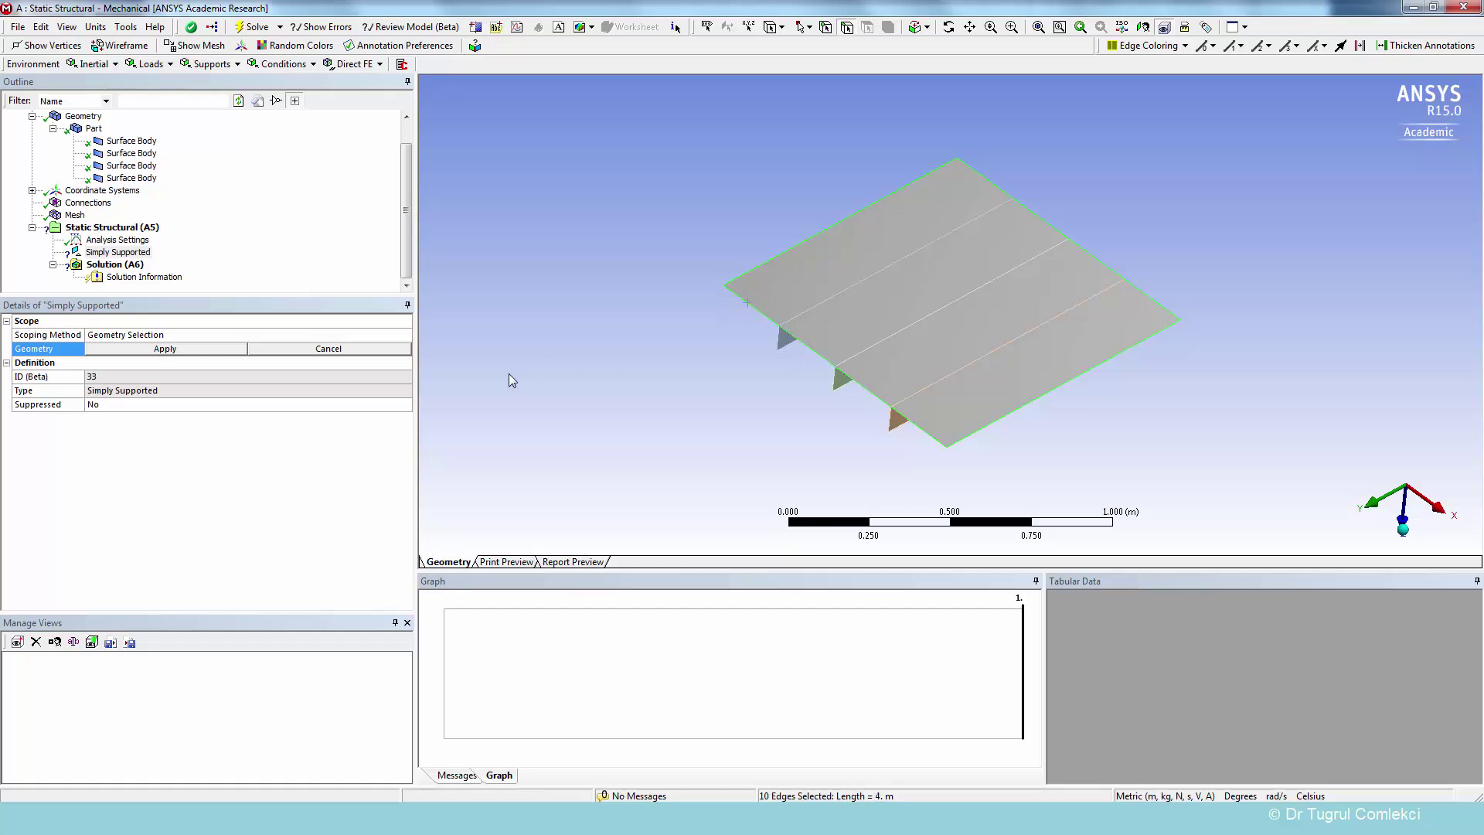
pyautogui.click(187, 349)
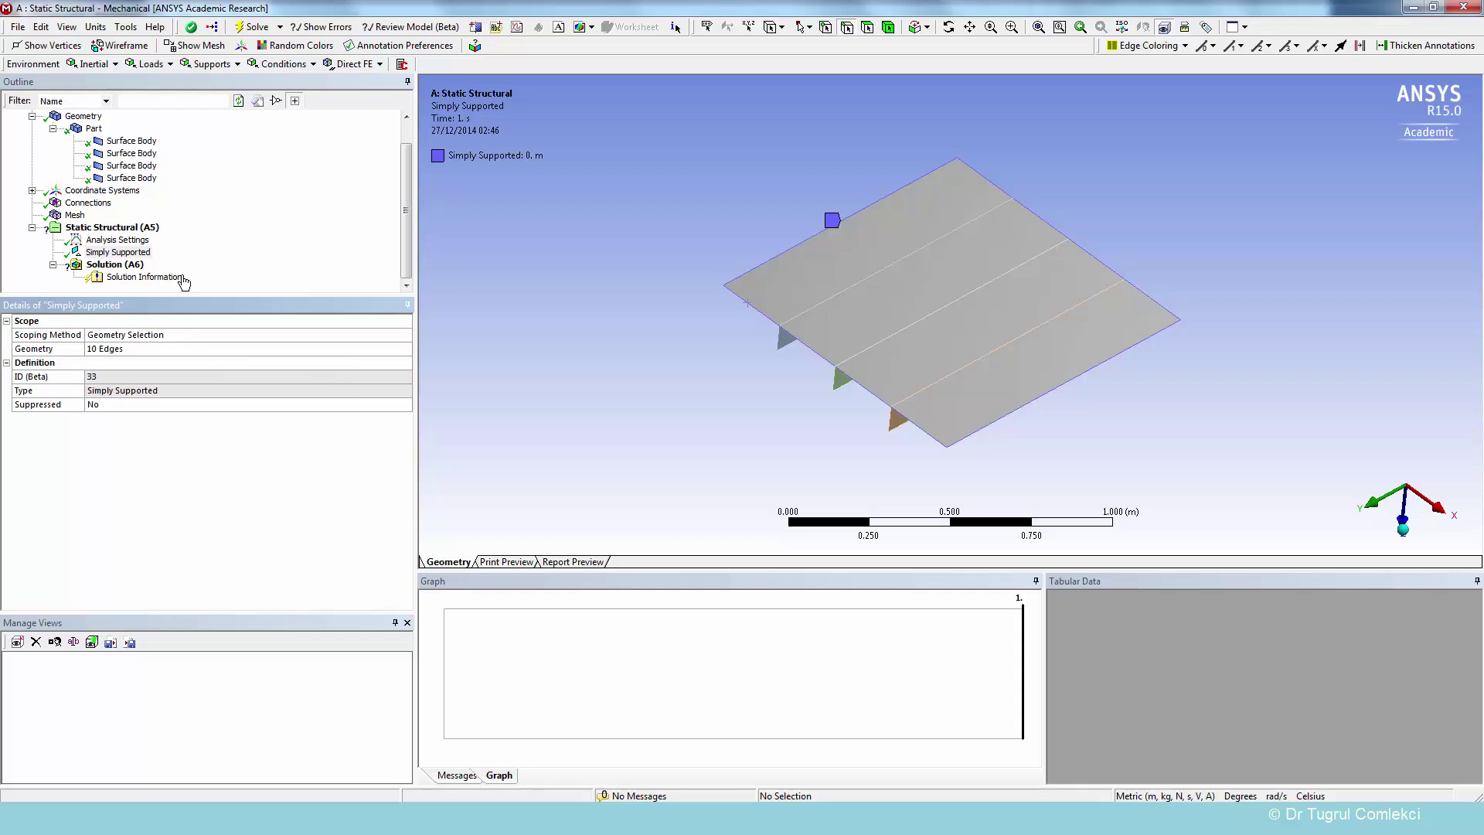
# Add a Displacement support on the two corner vertices of the plate's Y = 0 edge, with the Y component set to 0 m.
pyautogui.click(239, 66)
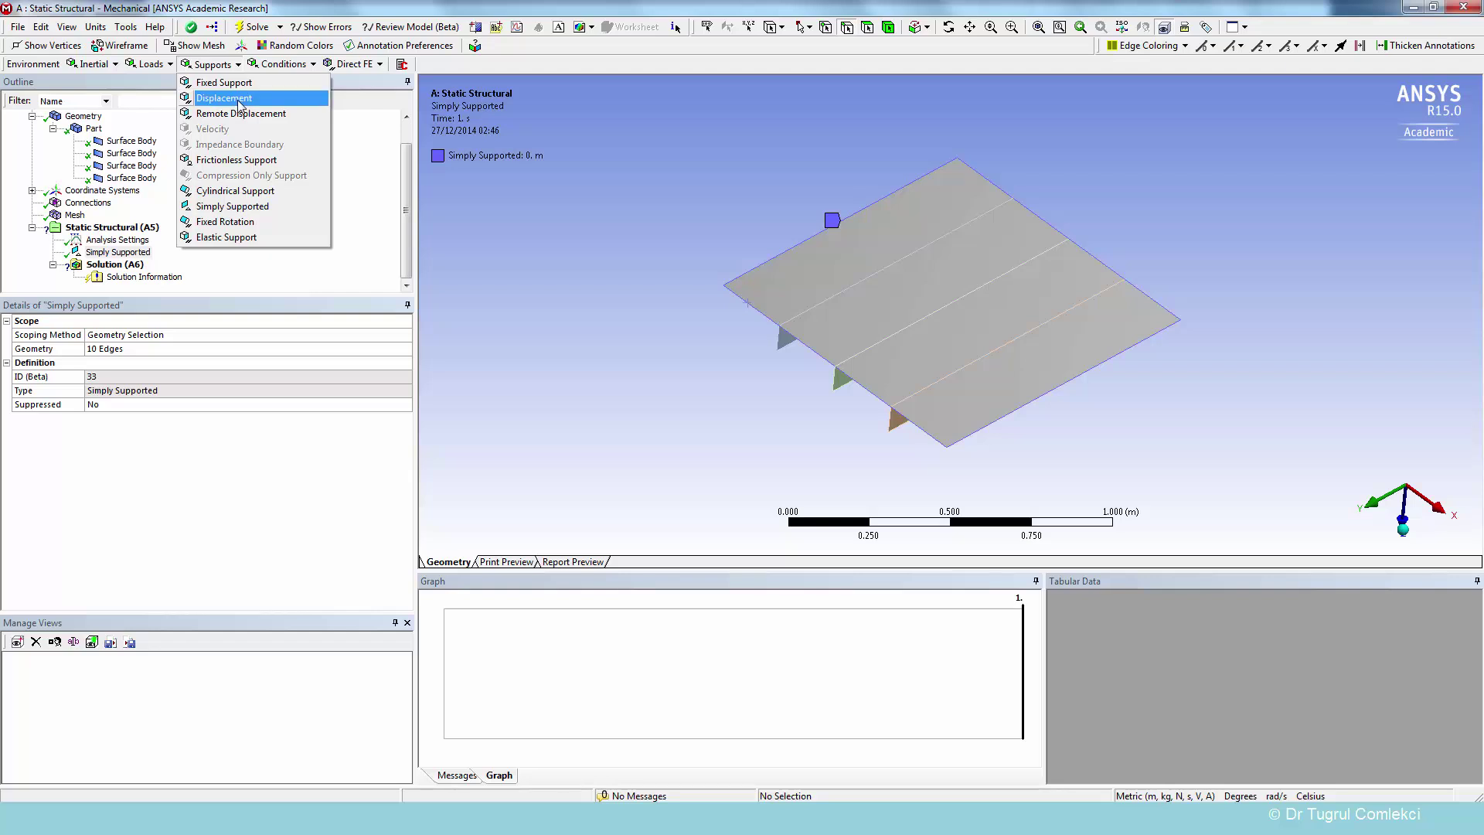
pyautogui.click(239, 99)
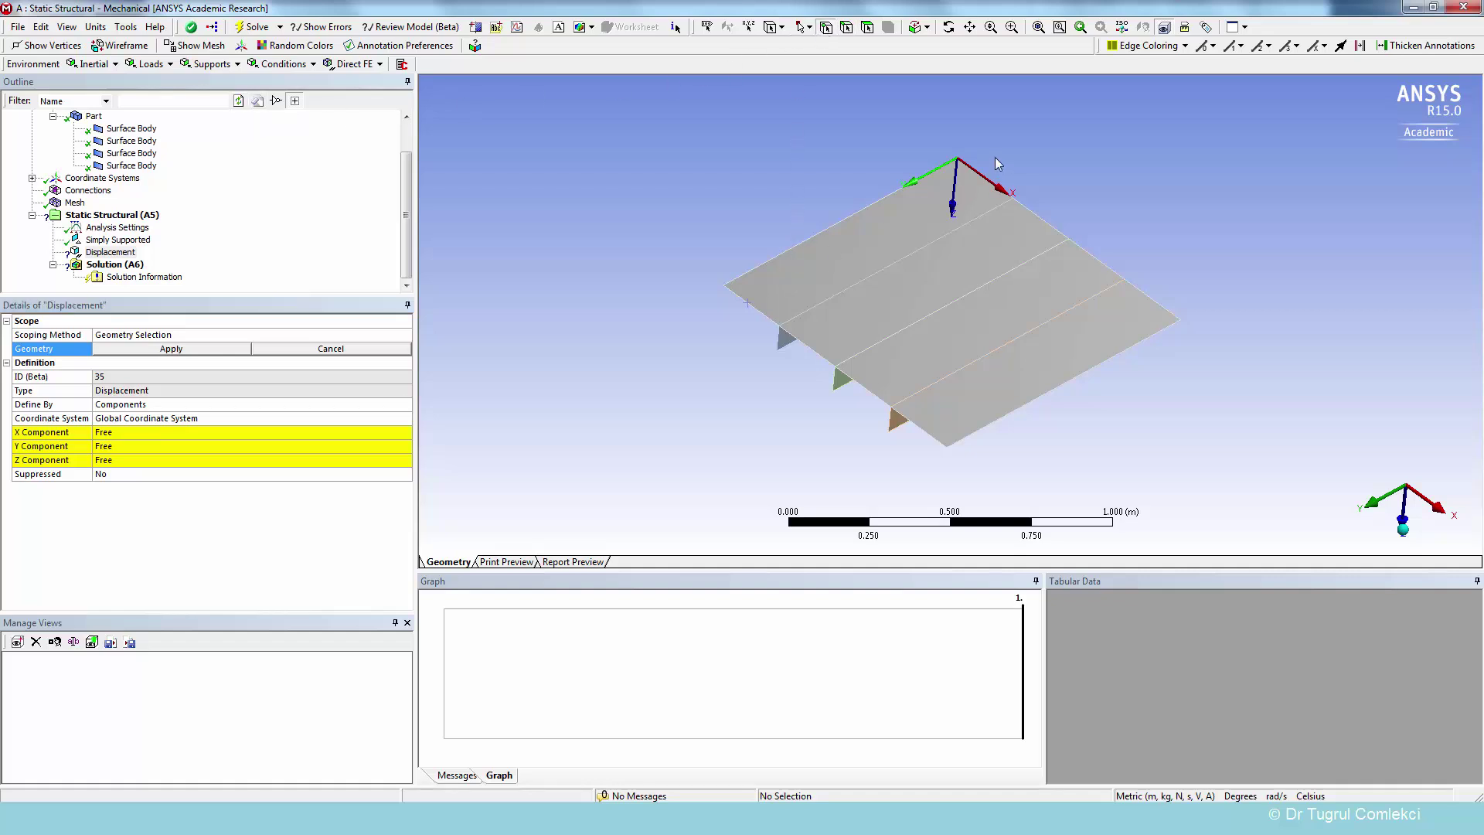
pyautogui.click(958, 158)
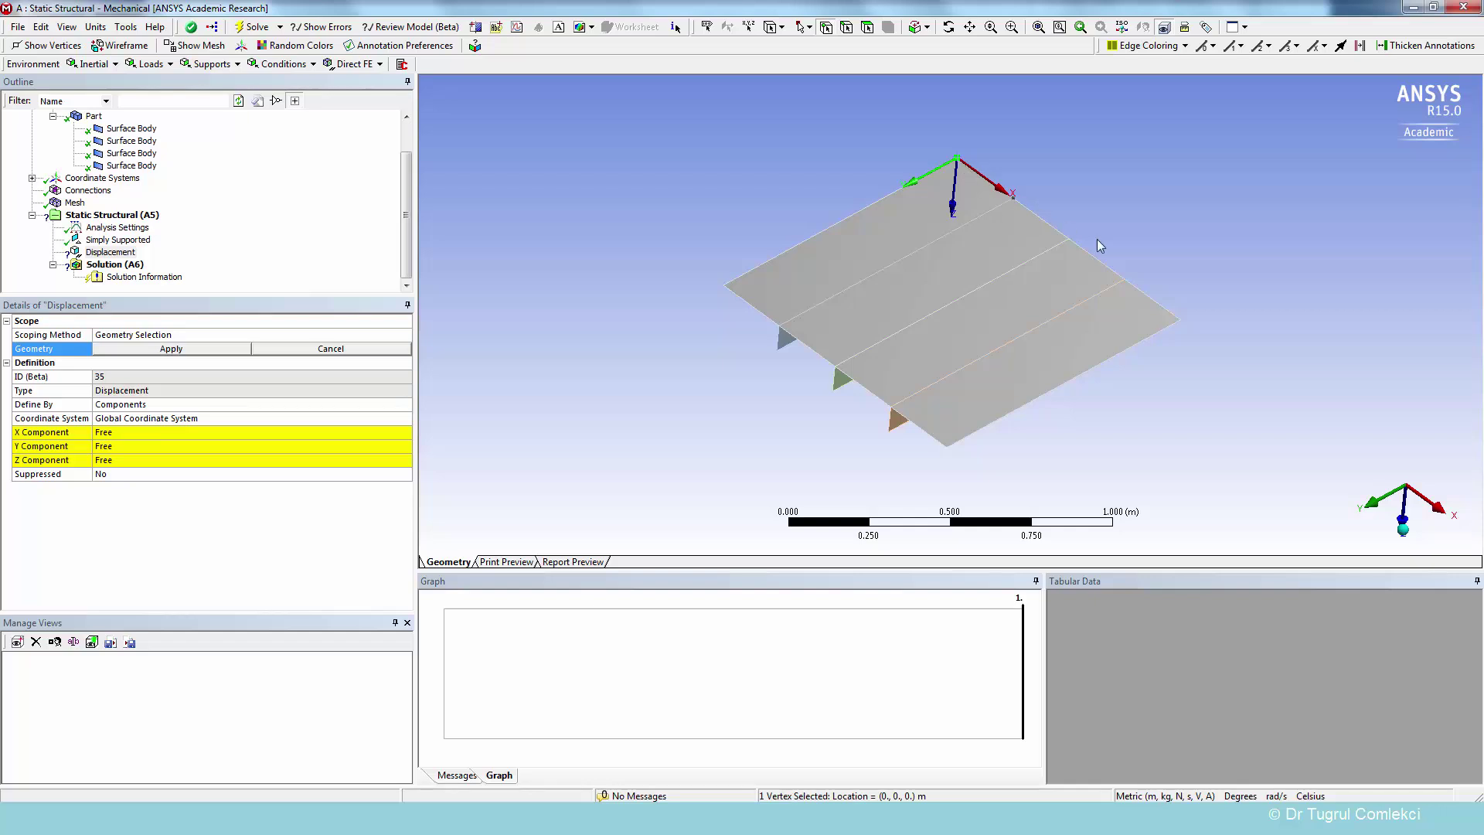
pyautogui.keyDown('ctrl'); pyautogui.click(1180, 320); pyautogui.keyUp('ctrl')
pyautogui.click(106, 447)
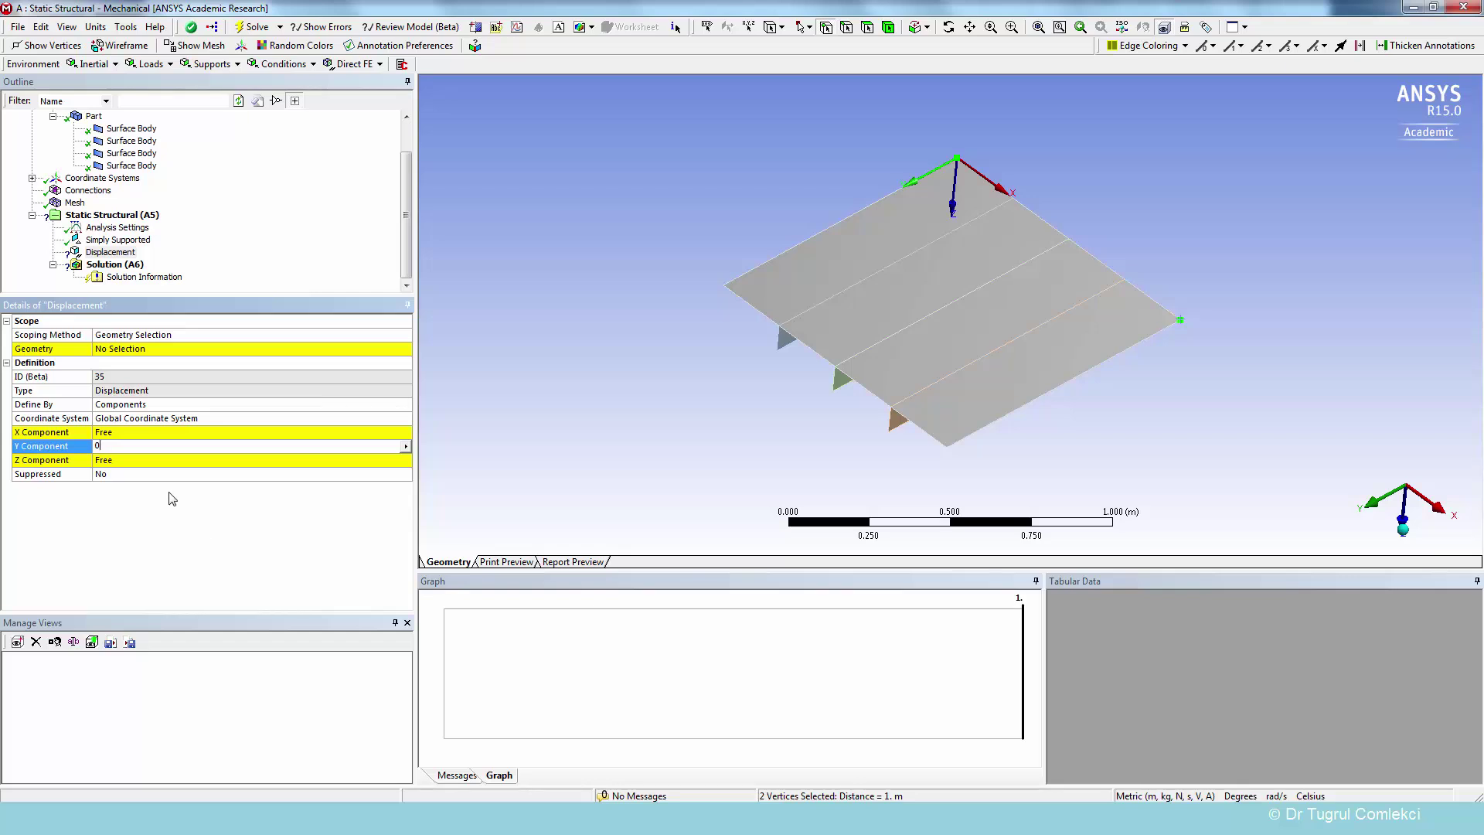
pyautogui.click(122, 354)
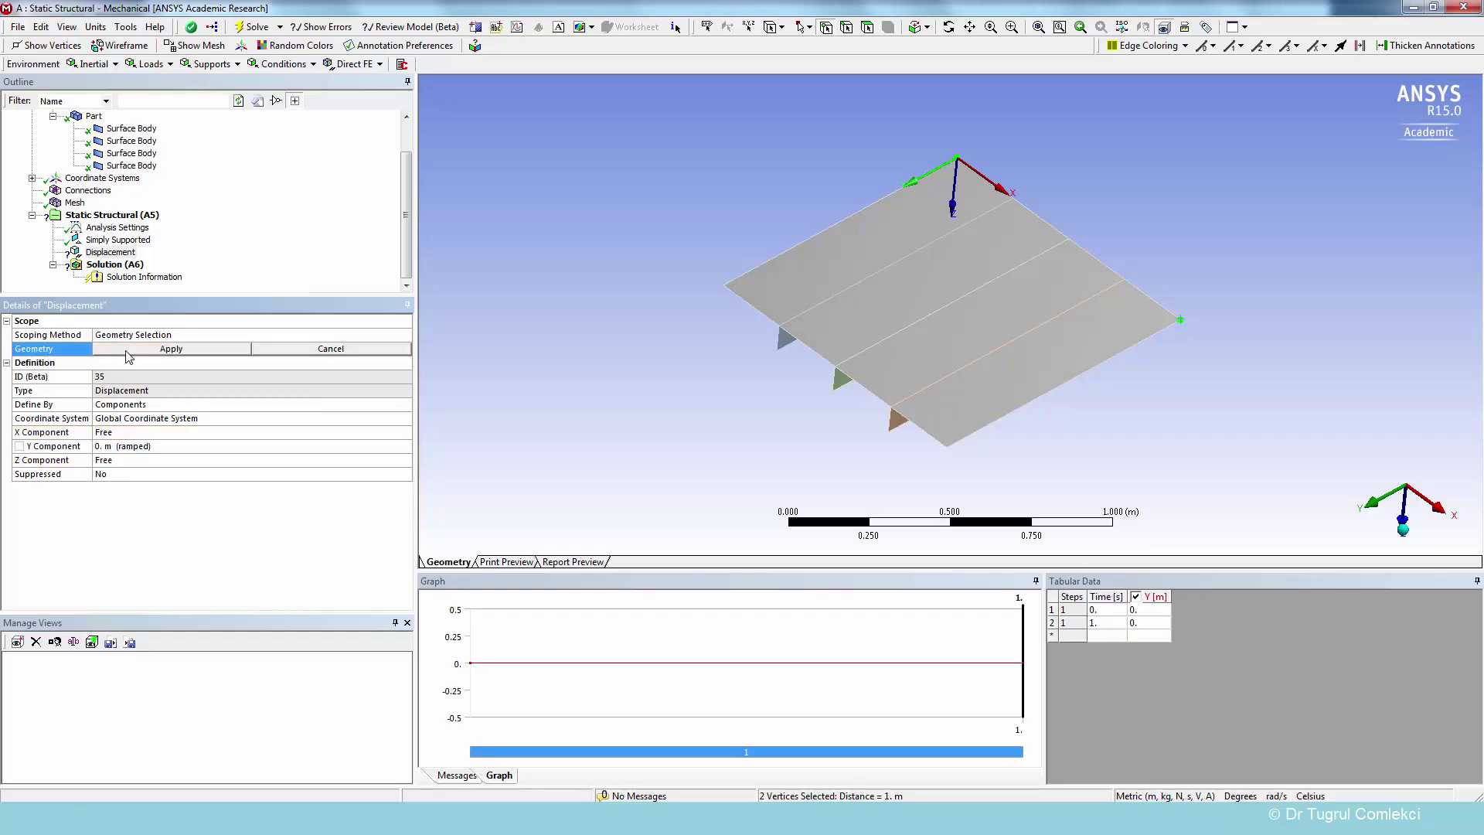
pyautogui.click(128, 352)
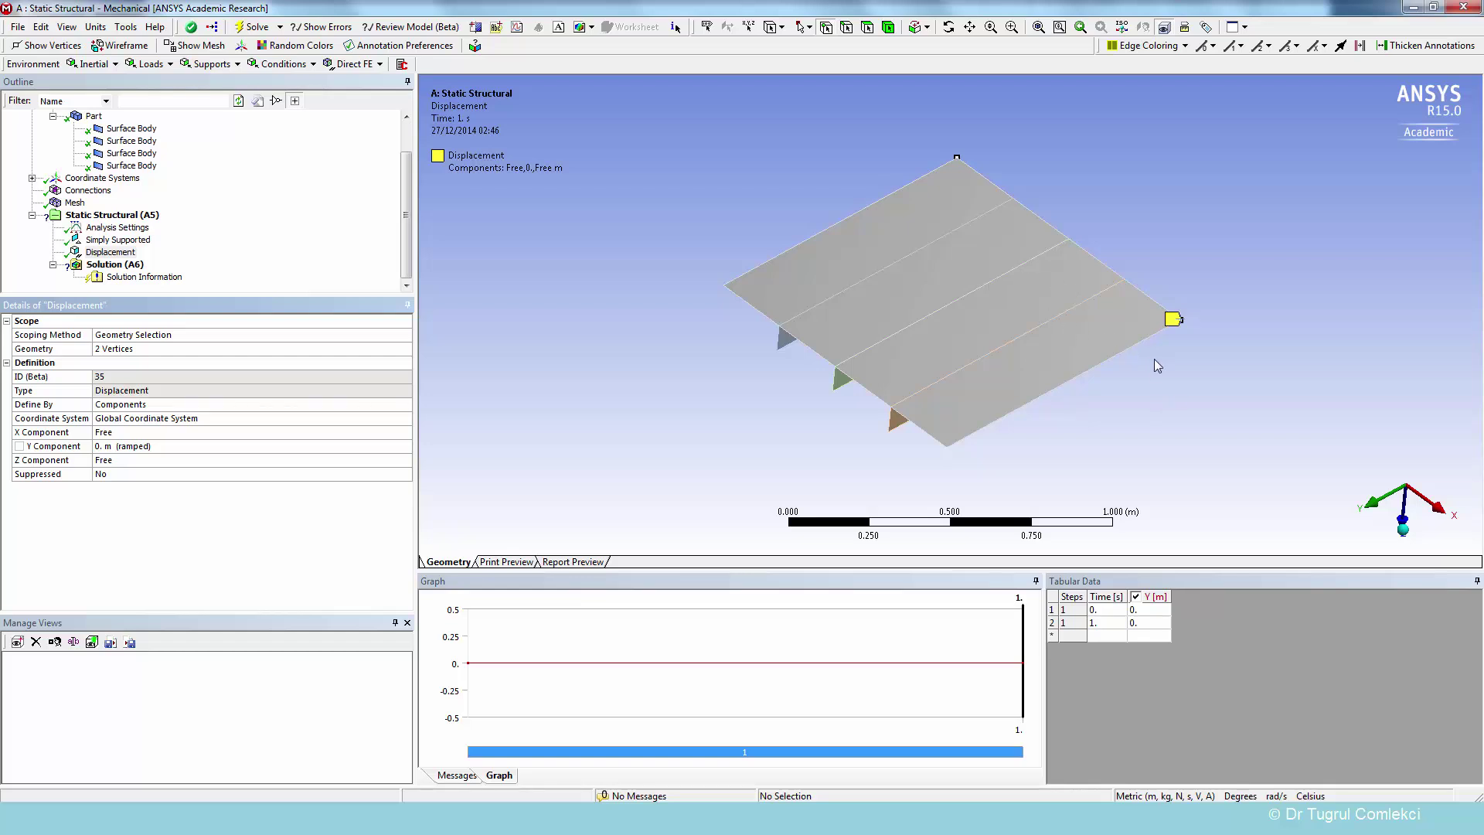
# Add a second Displacement support on the corner vertex at X = 1 m, Y = 0, with the X component set to 0 m.
pyautogui.click(1183, 324)
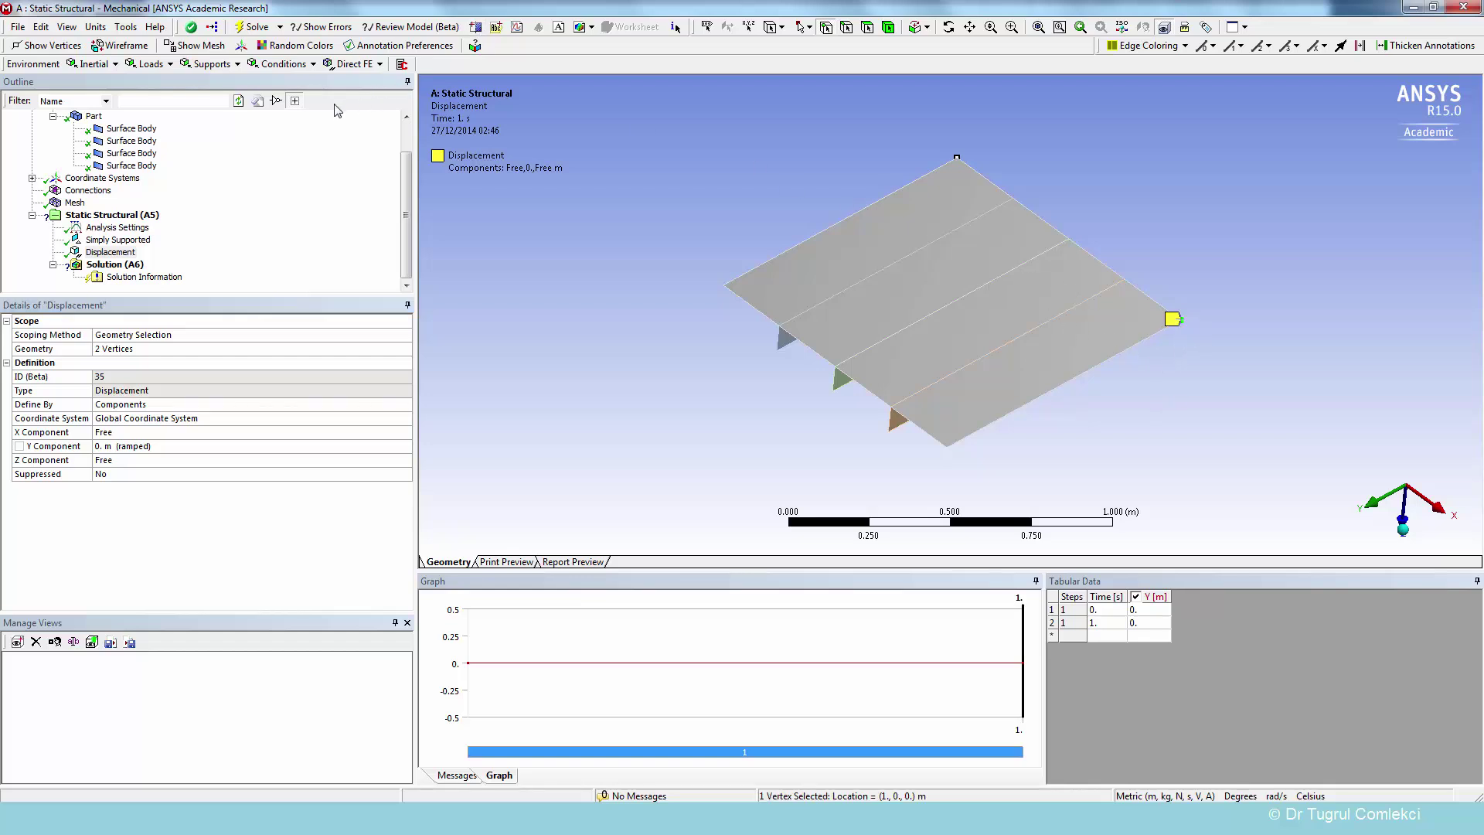
pyautogui.click(206, 67)
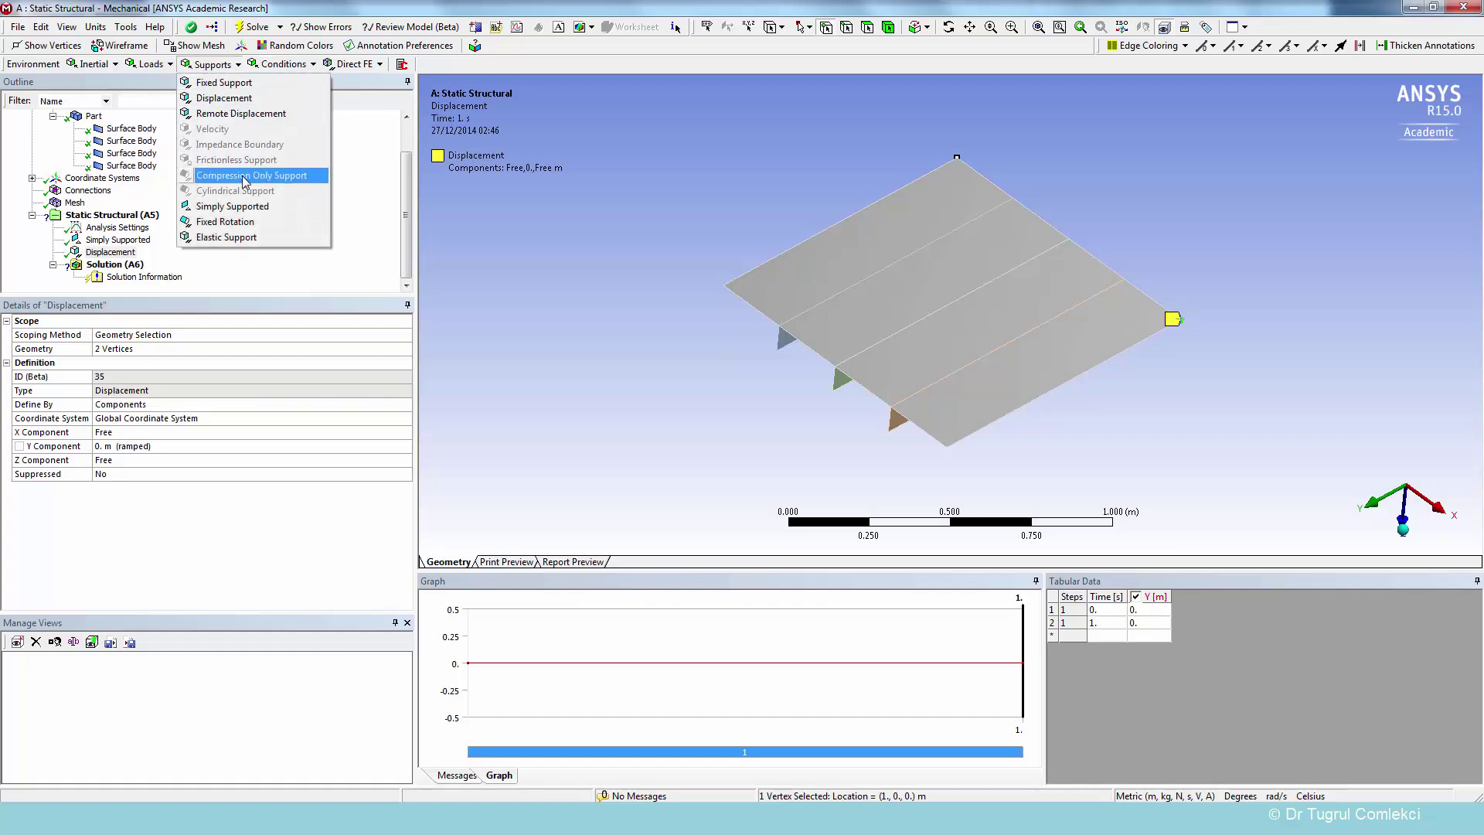
pyautogui.click(223, 97)
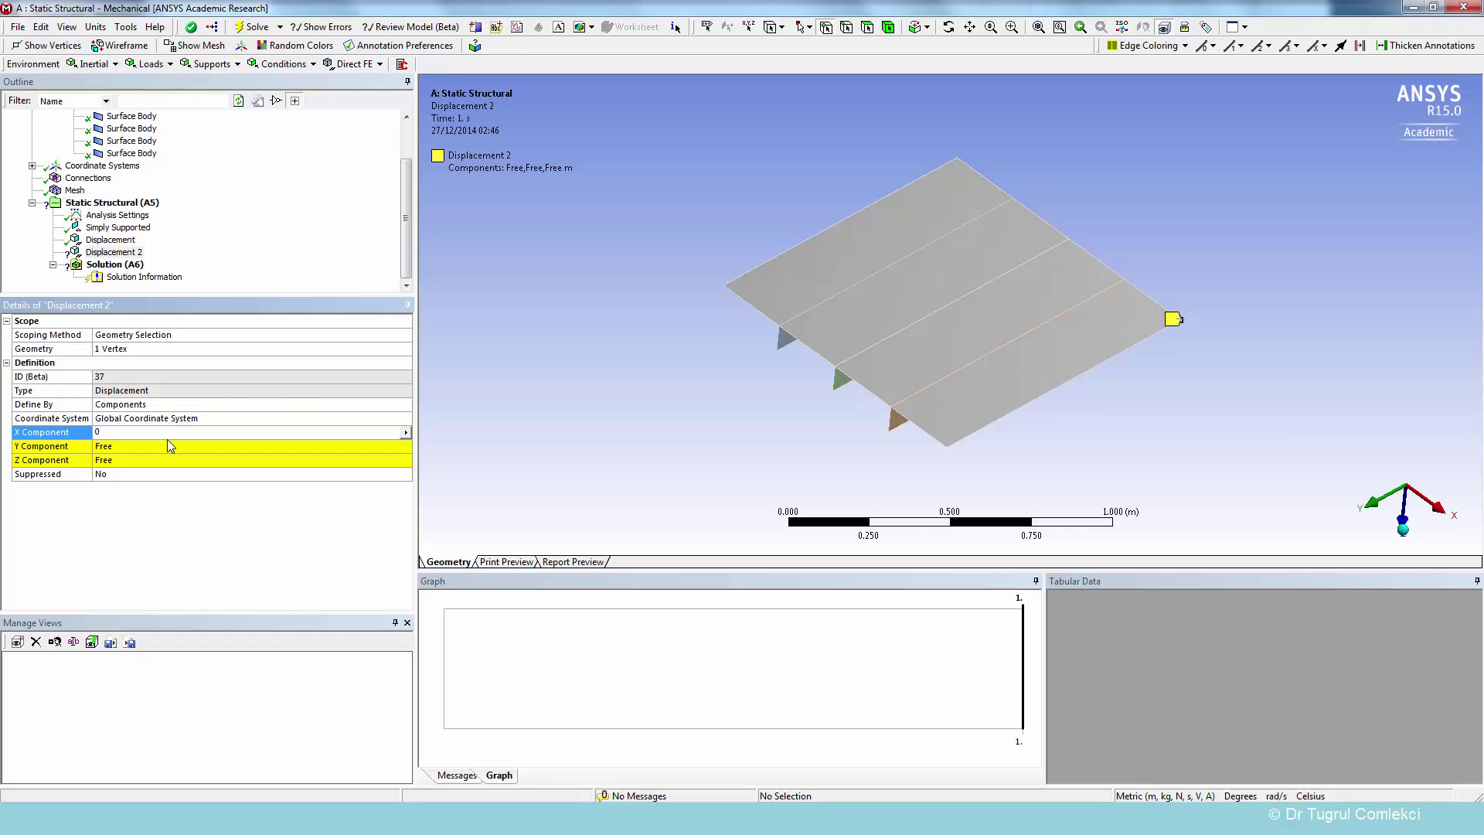
pyautogui.press('Return')
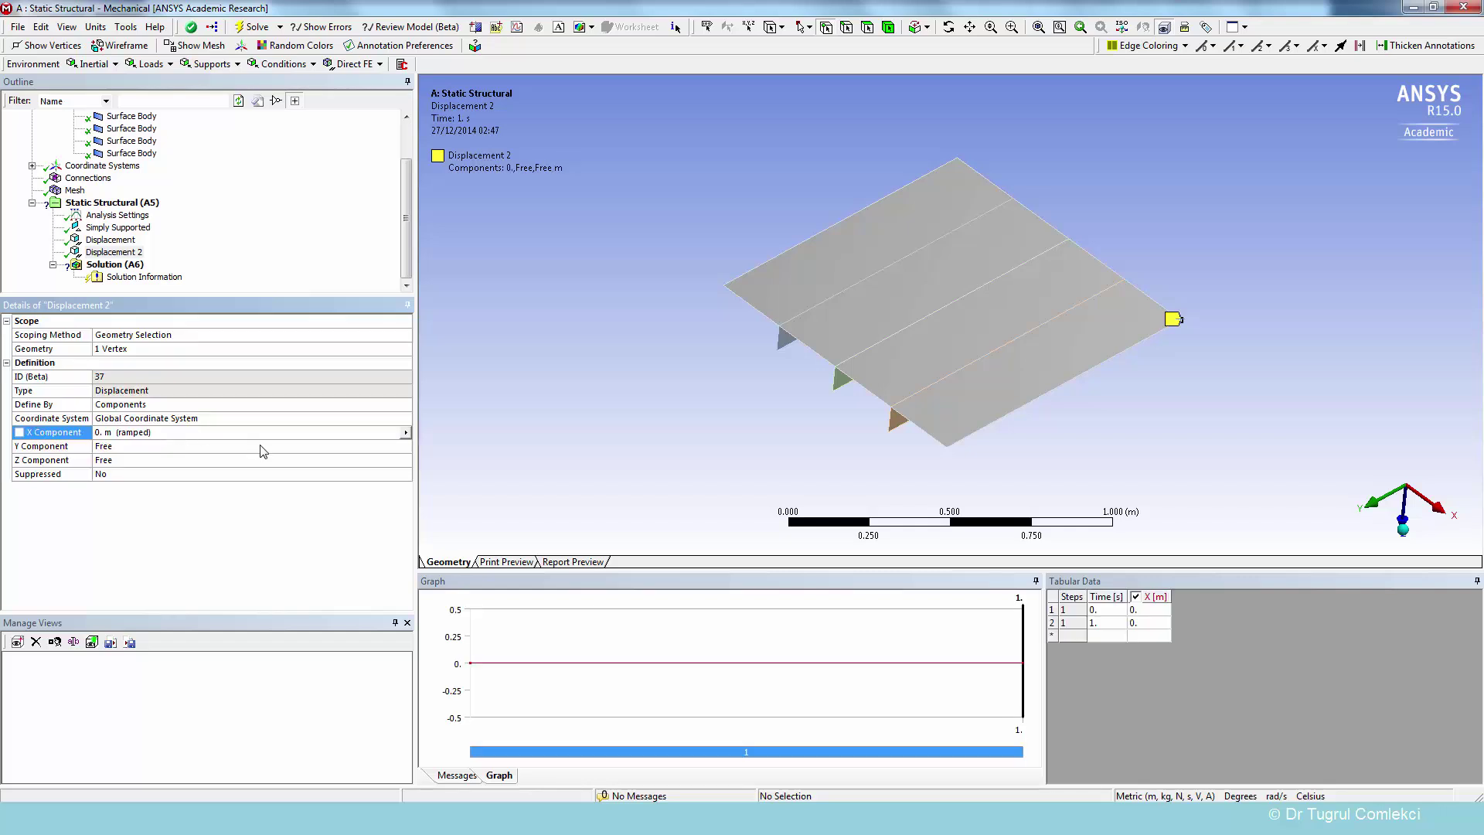
# Add a Pressure load to the Static Structural analysis and select the plate's four faces for it.
pyautogui.click(114, 202)
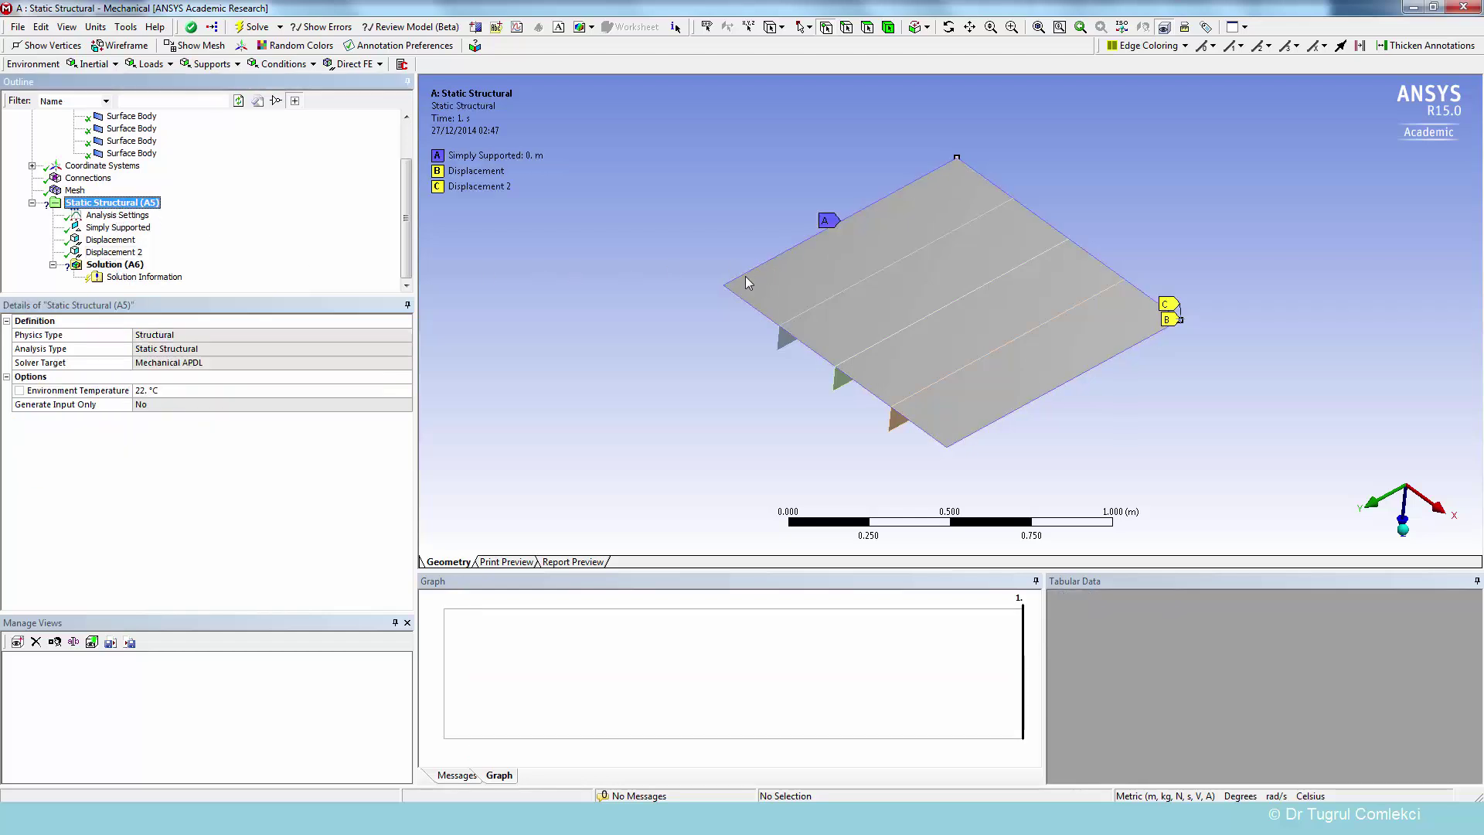
pyautogui.click(172, 66)
pyautogui.click(164, 85)
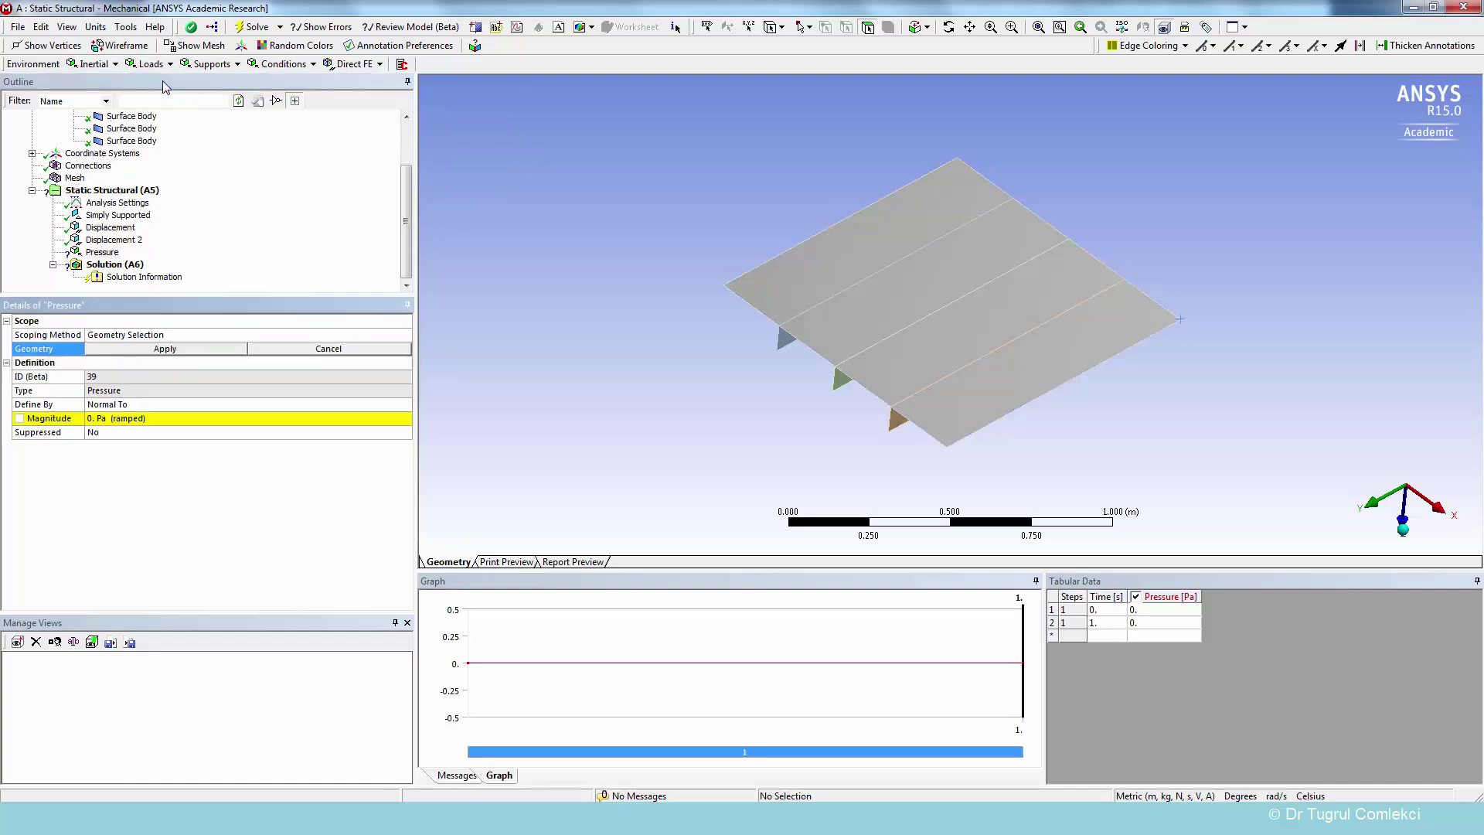
pyautogui.click(870, 247)
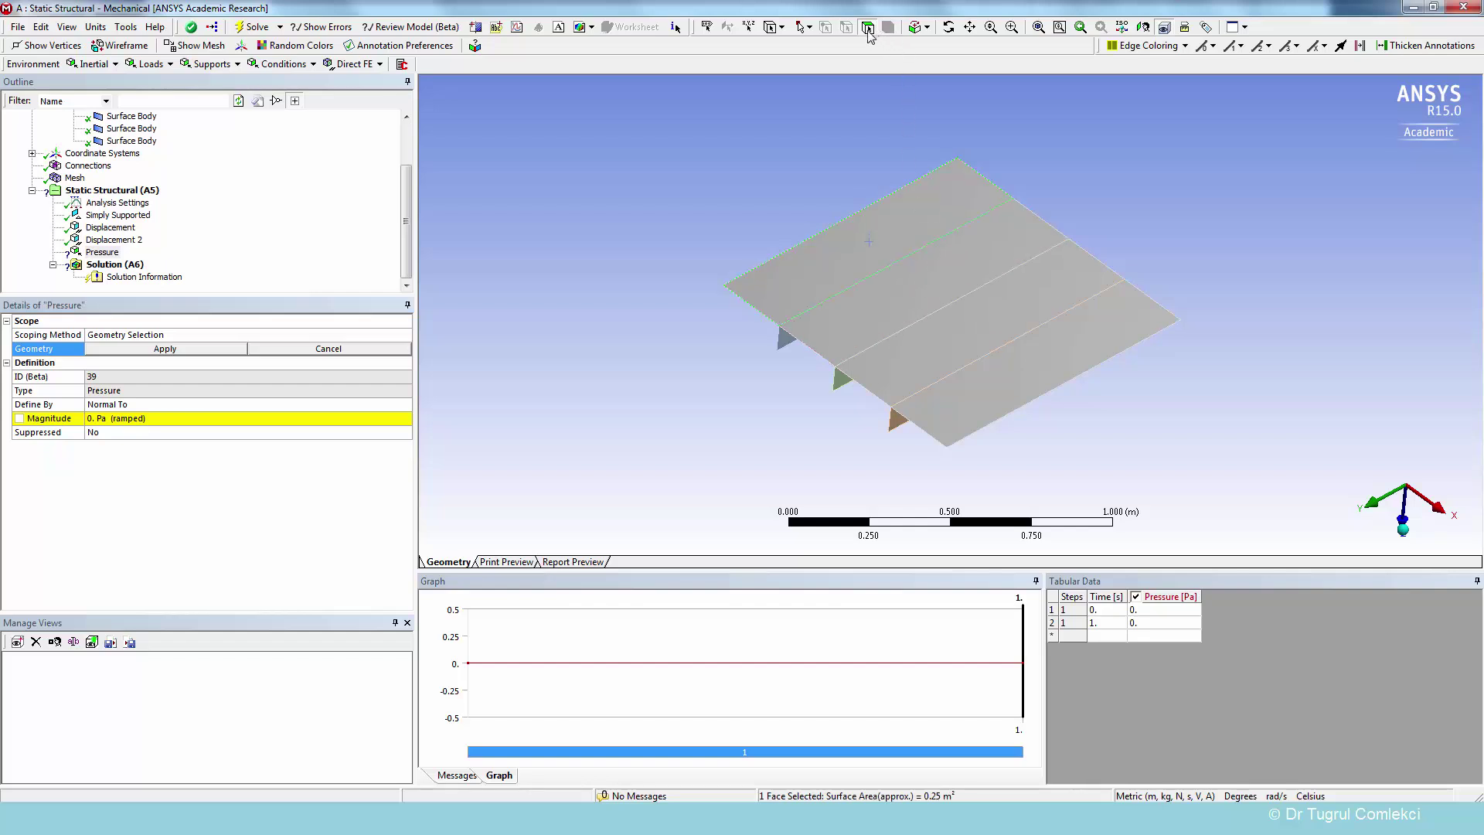
pyautogui.keyDown('ctrl'); pyautogui.click(955, 311); pyautogui.keyUp('ctrl')
pyautogui.keyDown('ctrl'); pyautogui.click(1004, 340); pyautogui.keyUp('ctrl')
pyautogui.keyDown('ctrl'); pyautogui.click(1034, 387); pyautogui.keyUp('ctrl')
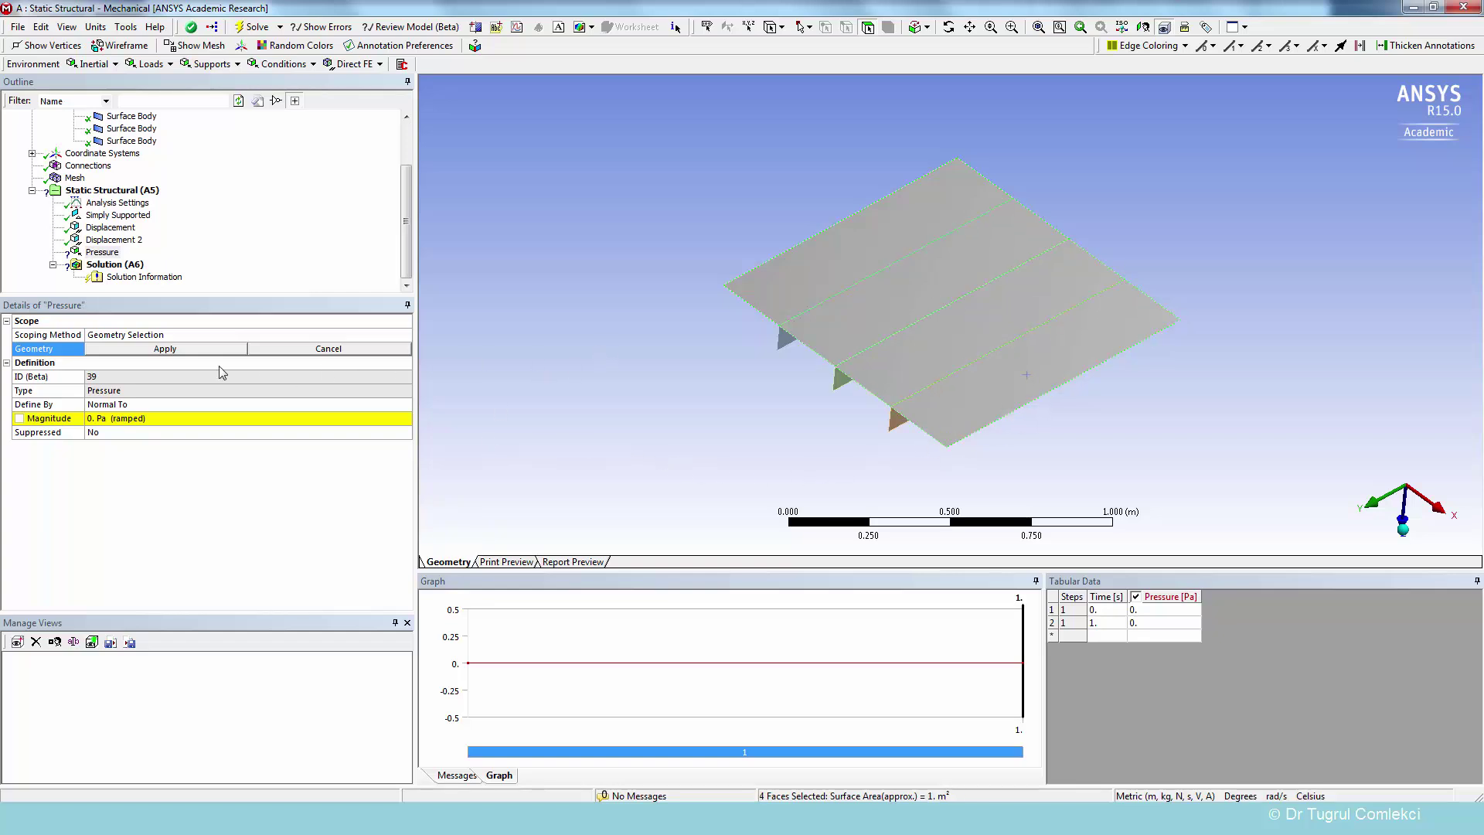
# Set the pressure magnitude to 0.01e6 Pa and scope the load to the four selected plate faces.
pyautogui.click(107, 418)
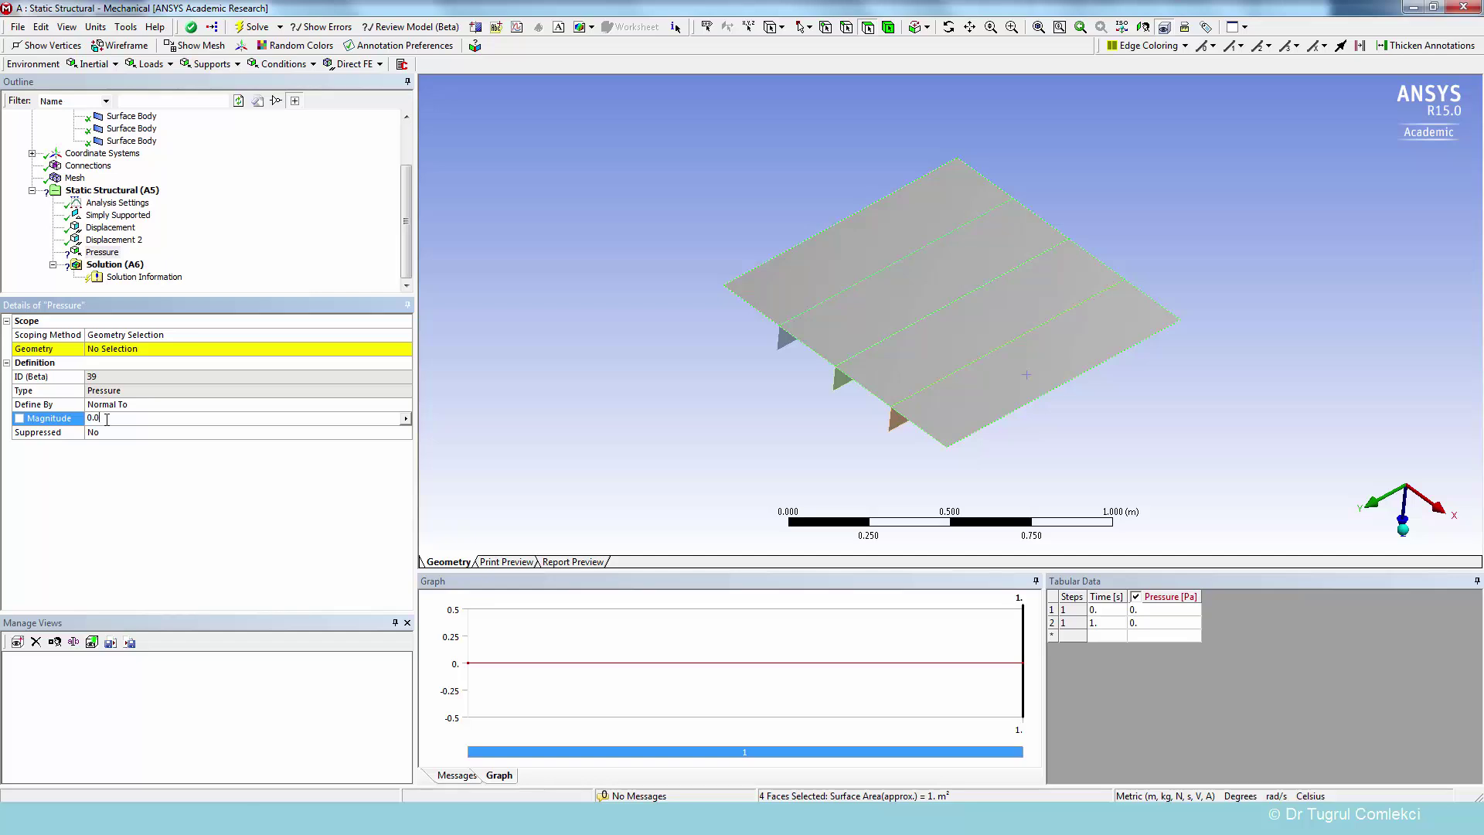
pyautogui.write('0.01e6')
pyautogui.press('Return')
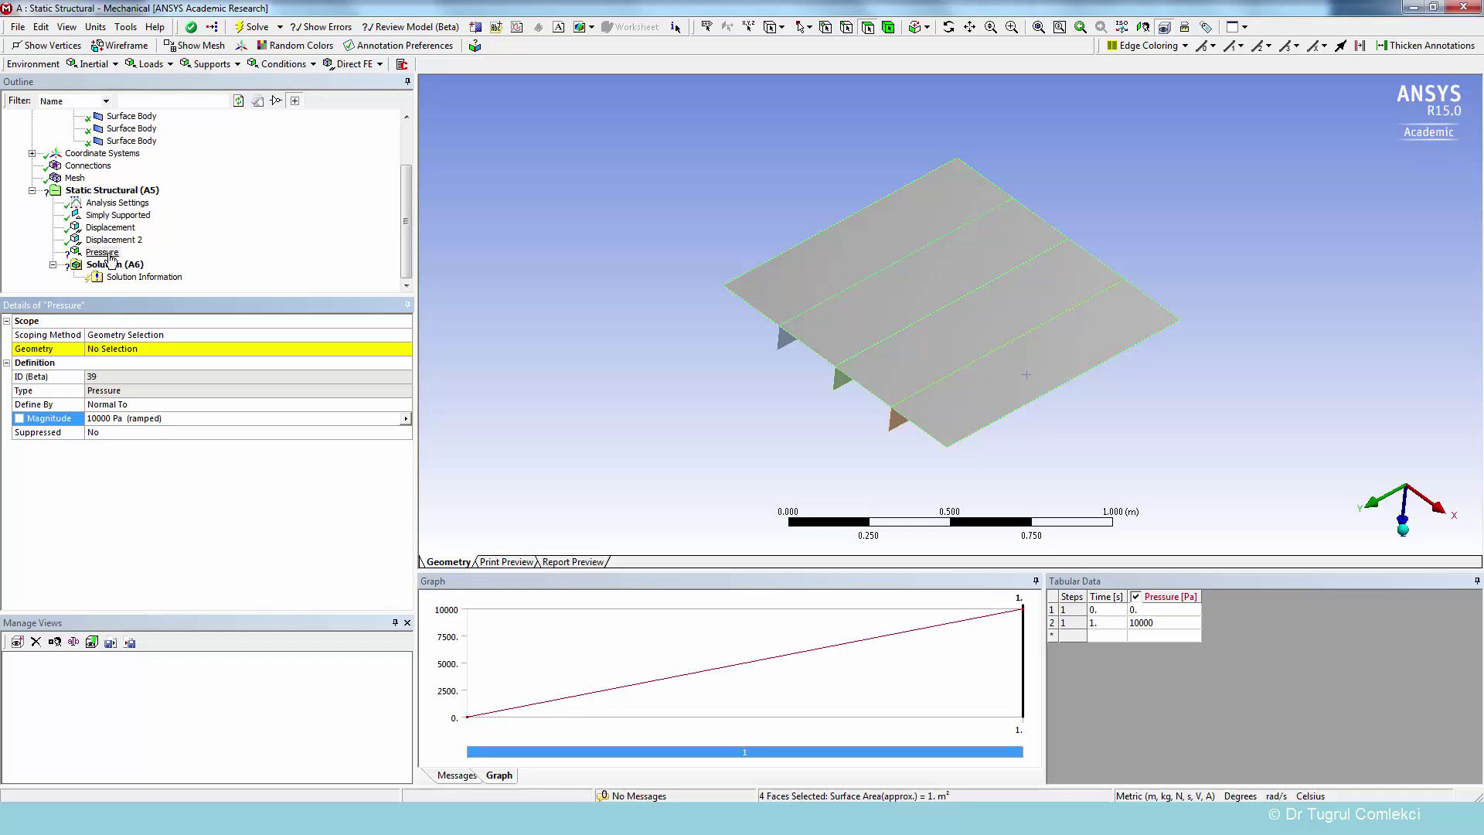
pyautogui.click(114, 350)
pyautogui.click(117, 349)
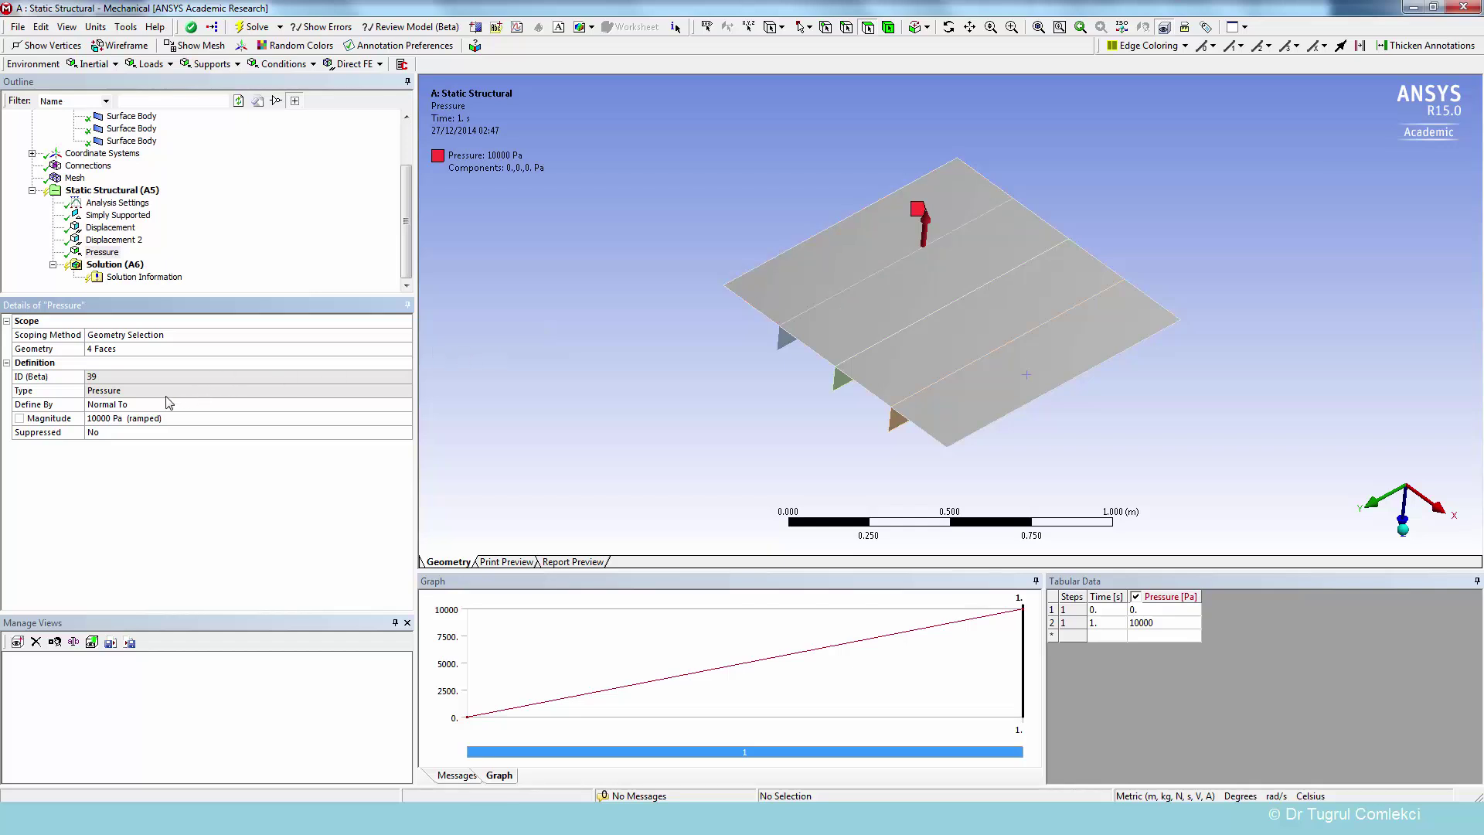
# Reverse the pressure direction by setting its magnitude to -10000 Pa.
pyautogui.click(91, 418)
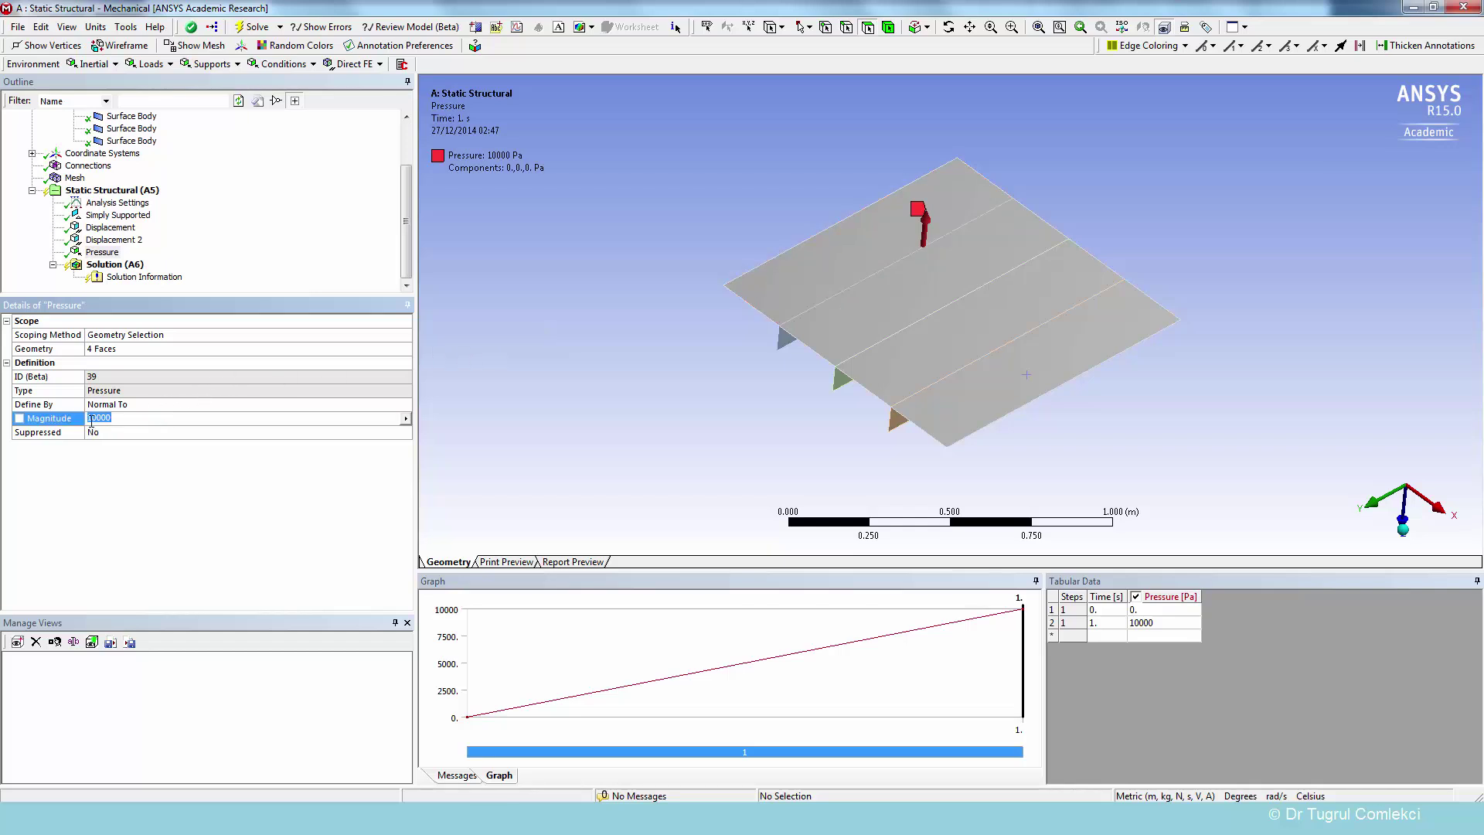
pyautogui.click(91, 418)
pyautogui.write('-')
pyautogui.press('Return')
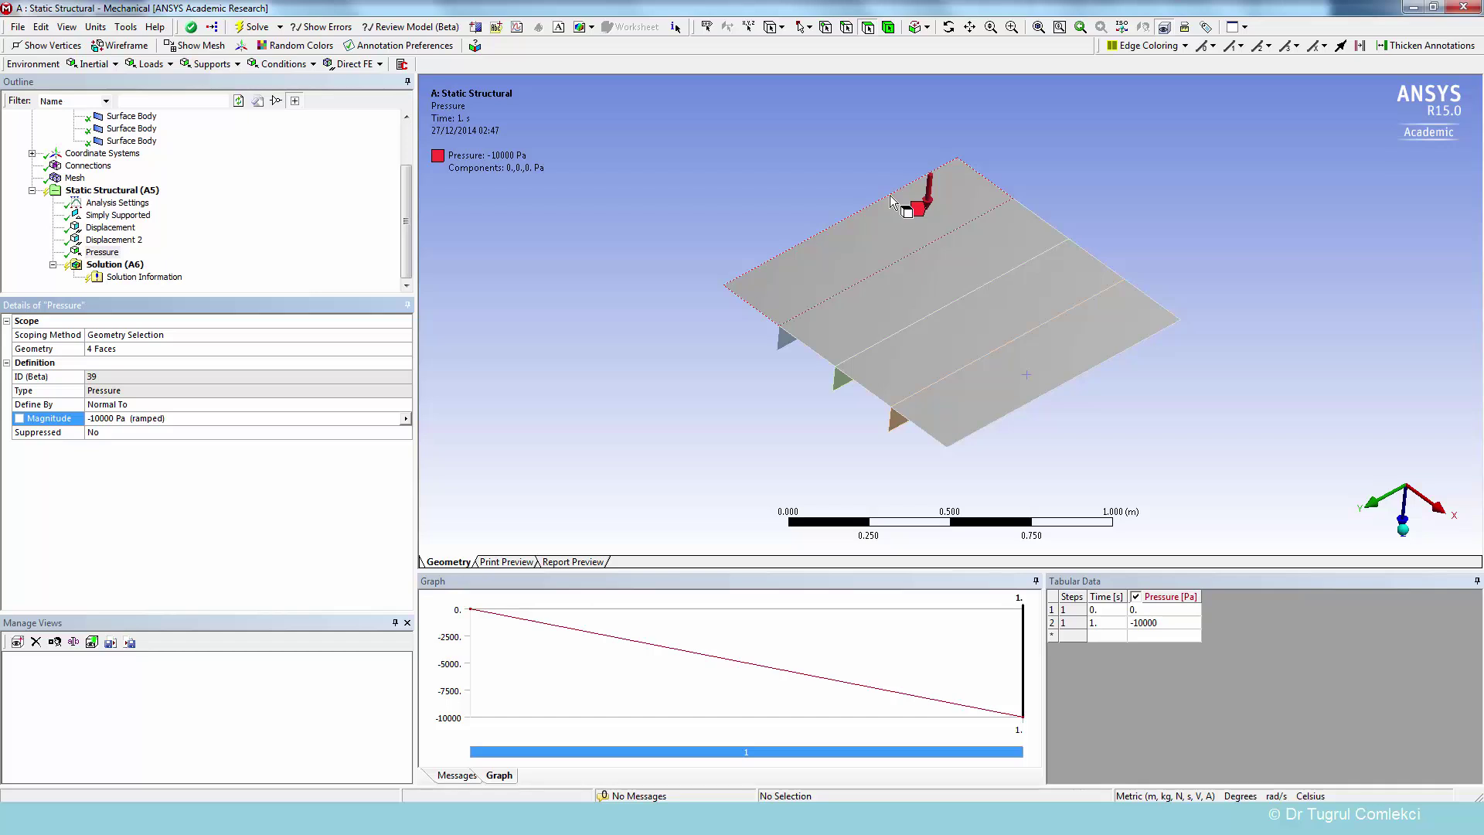
# Add Total Deformation and Equivalent (von-Mises) Stress results to the Solution.
pyautogui.click(118, 265)
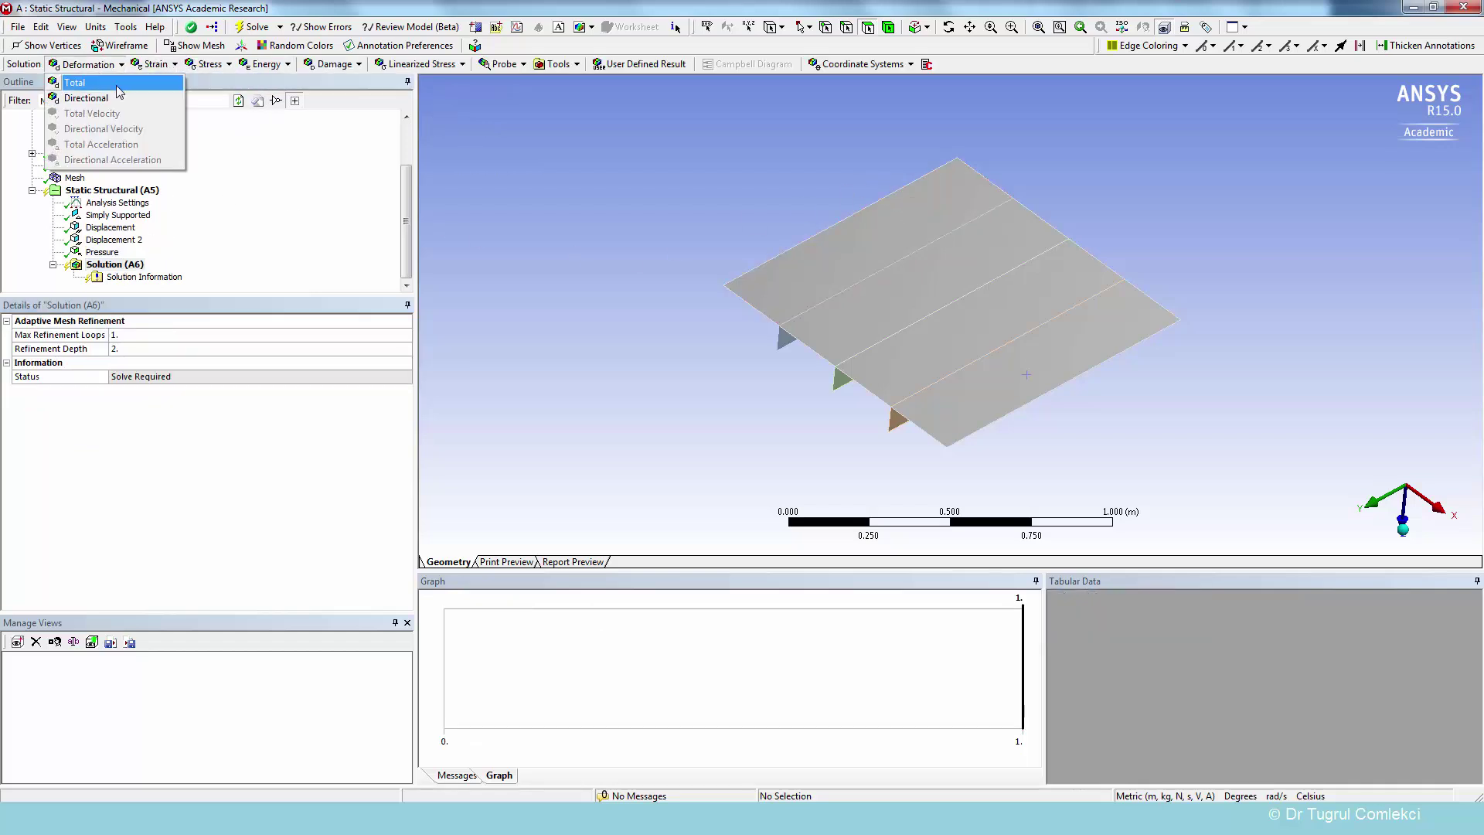
pyautogui.click(116, 84)
pyautogui.click(214, 66)
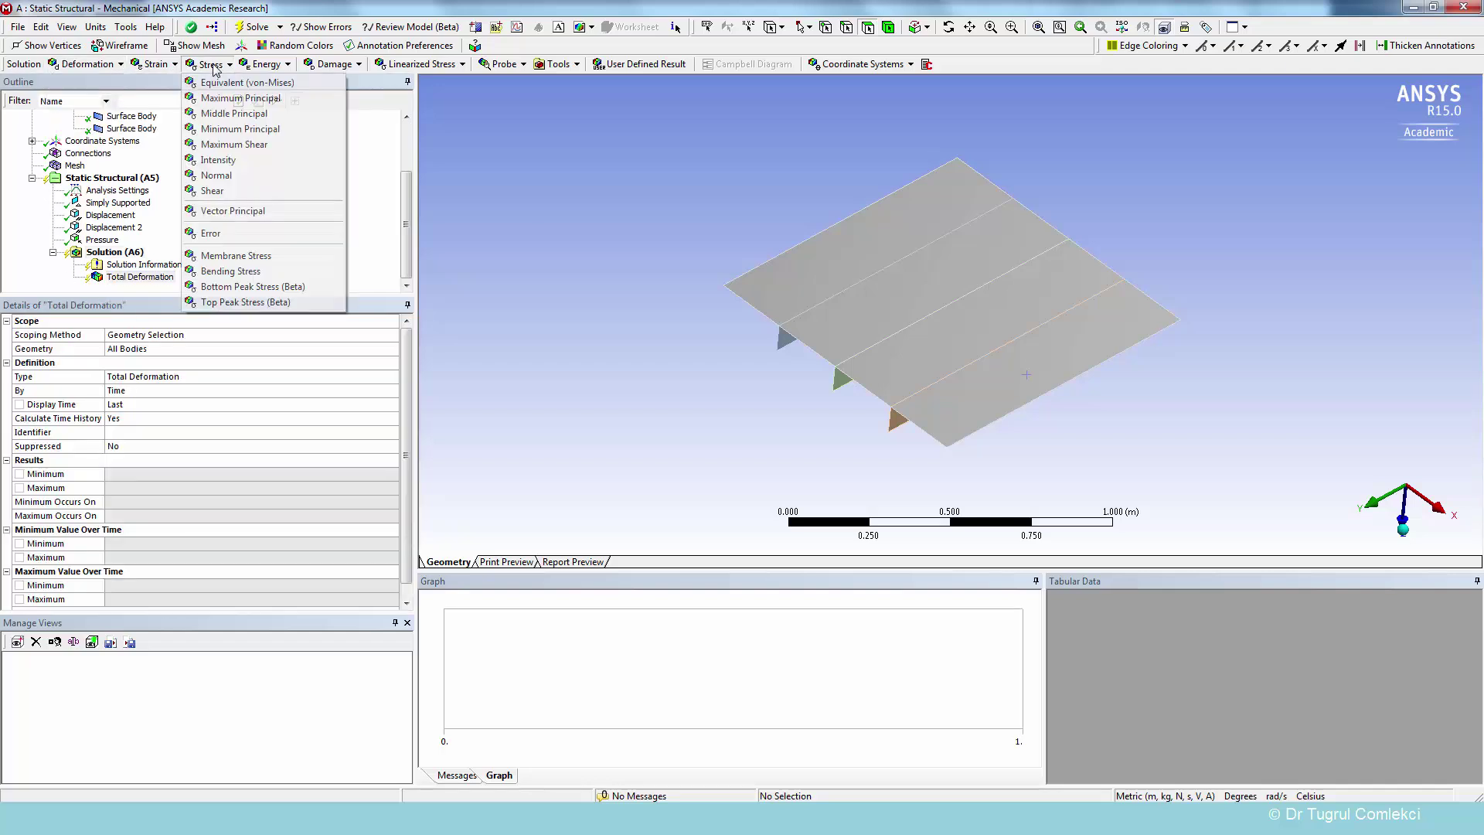
pyautogui.click(225, 87)
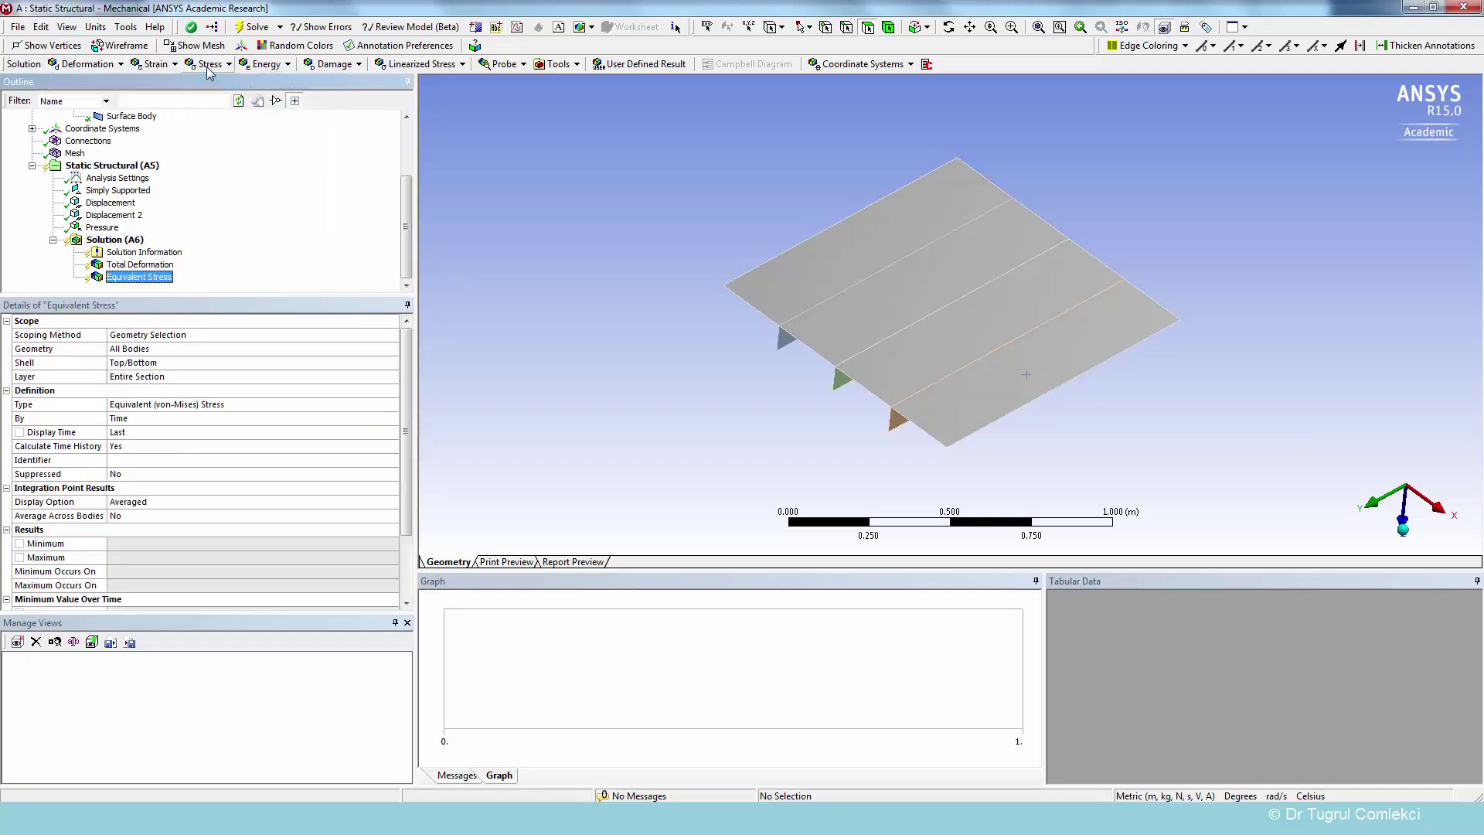
# Add two Normal Stress results, one along the X axis and the other with its orientation set to Y Axis.
pyautogui.click(208, 68)
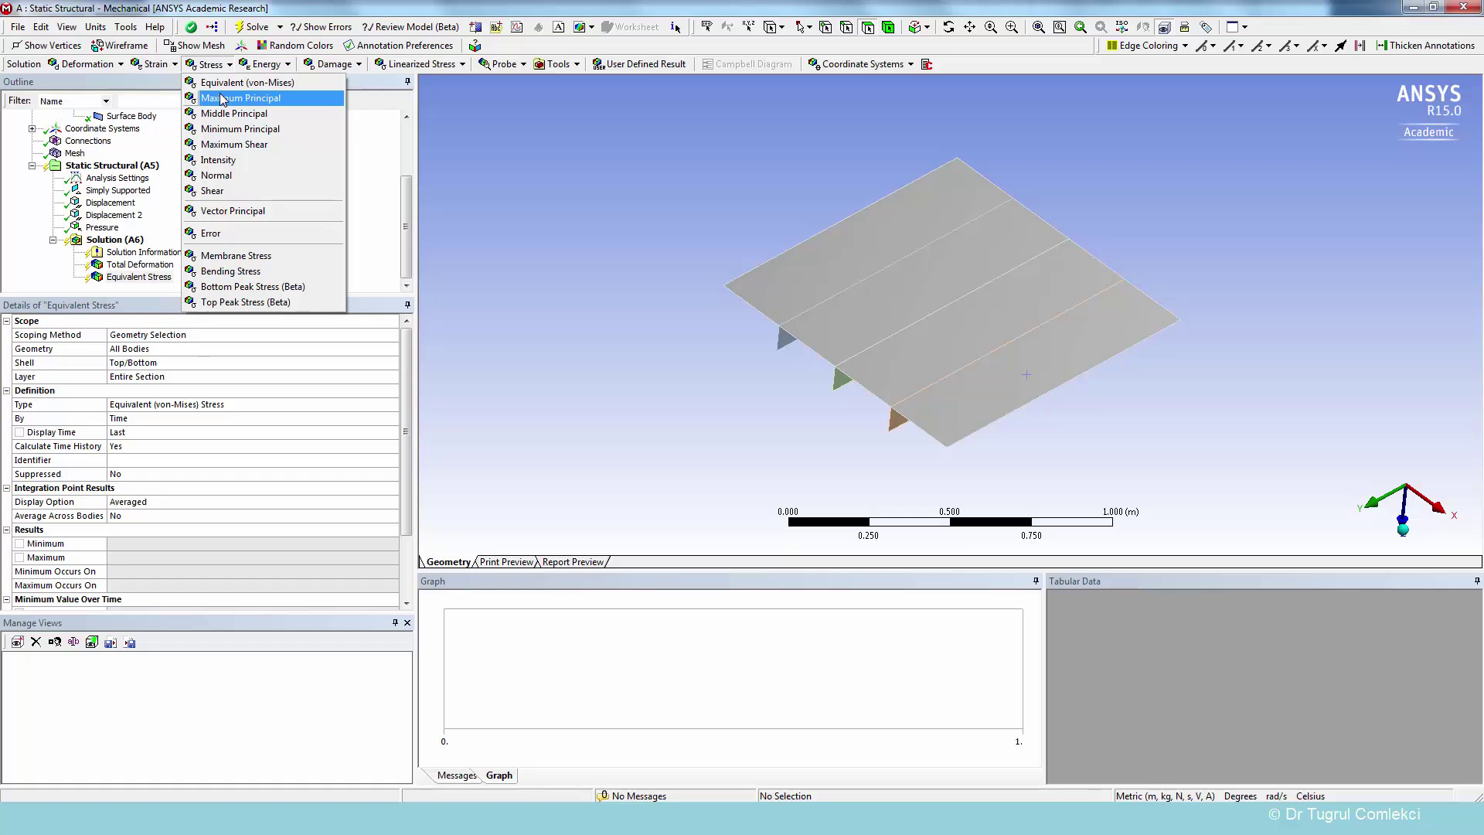
pyautogui.click(228, 177)
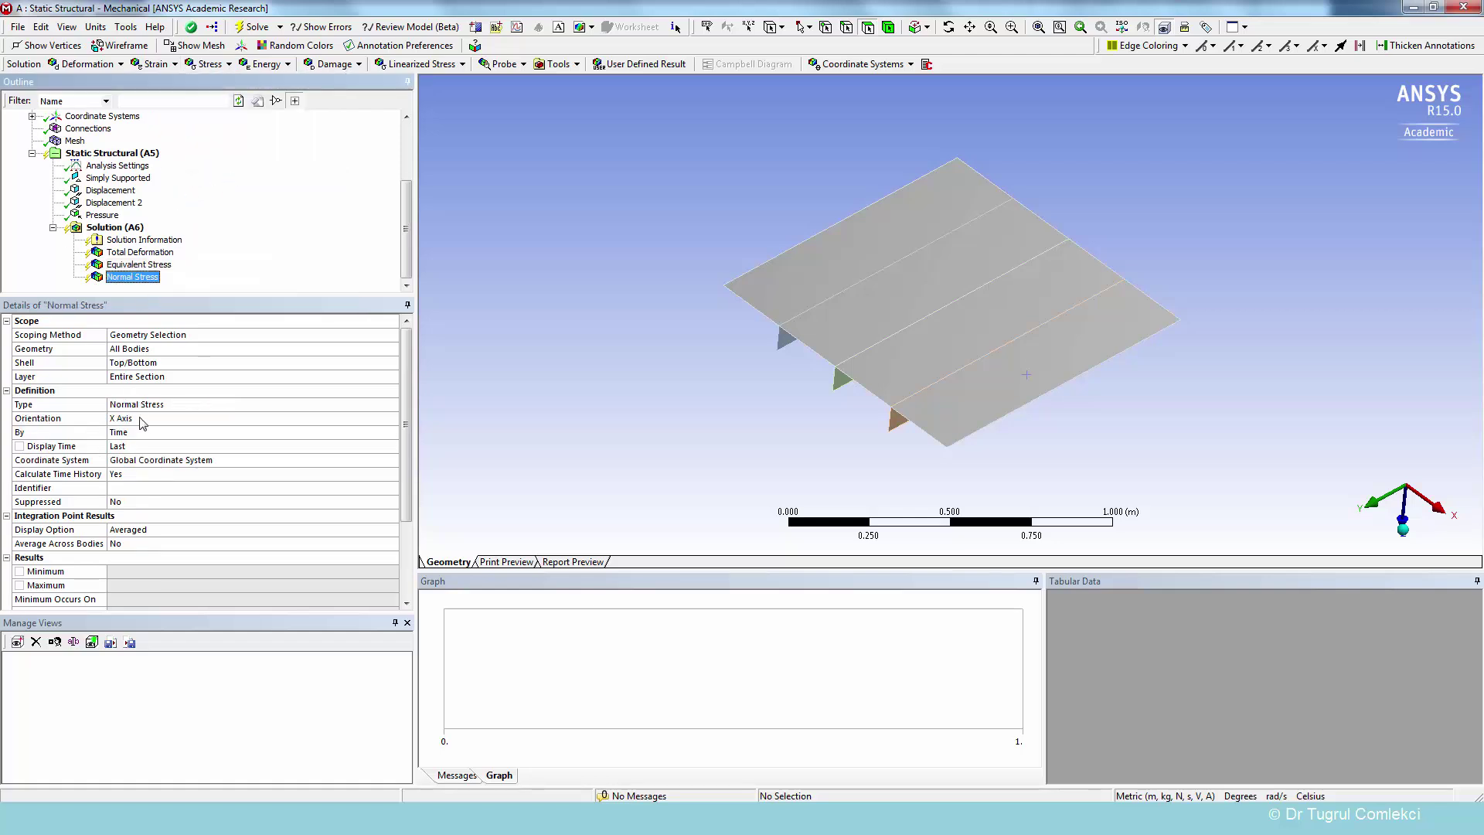
pyautogui.click(222, 65)
pyautogui.click(241, 175)
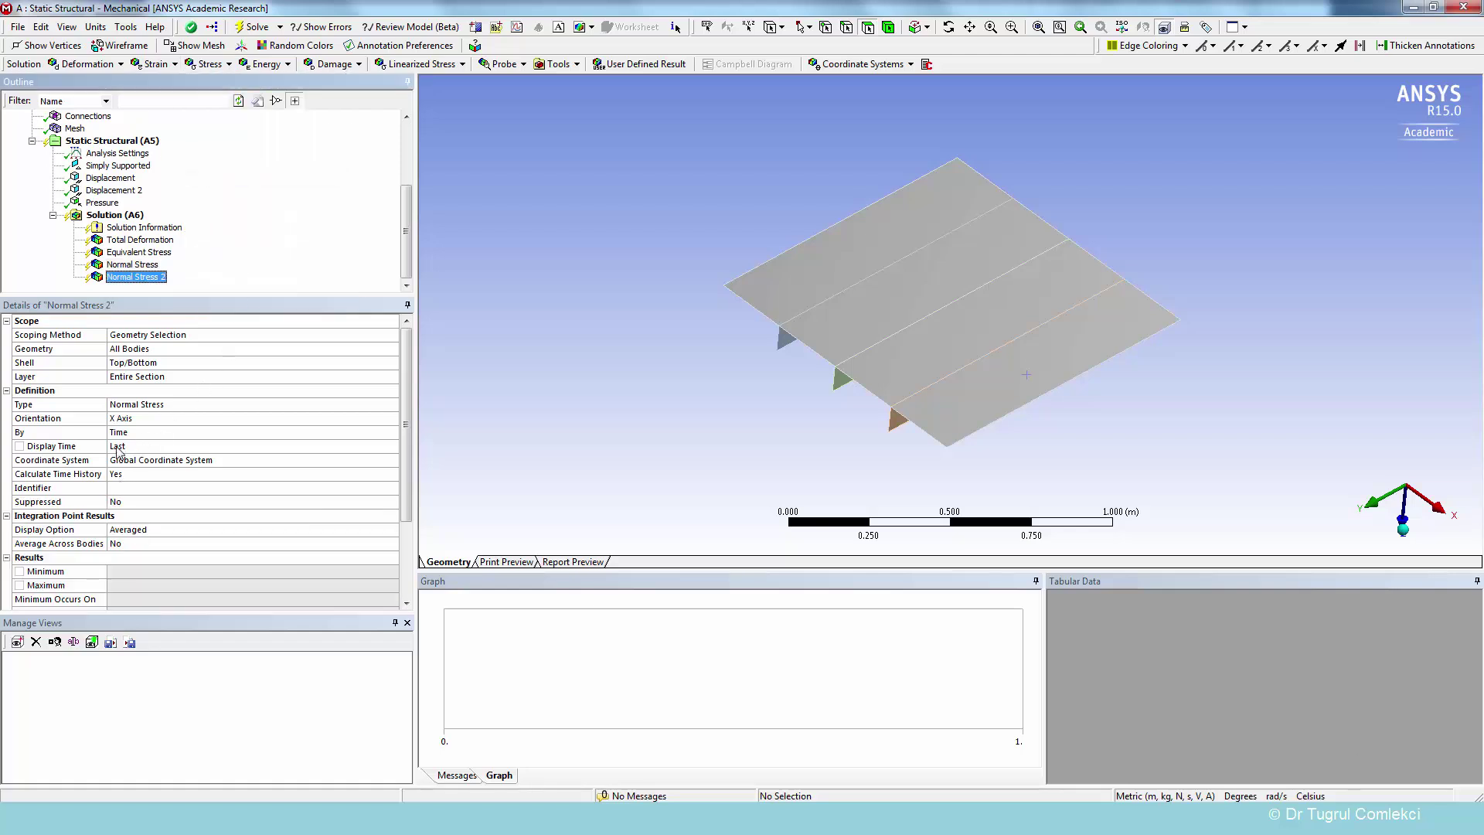
pyautogui.click(123, 419)
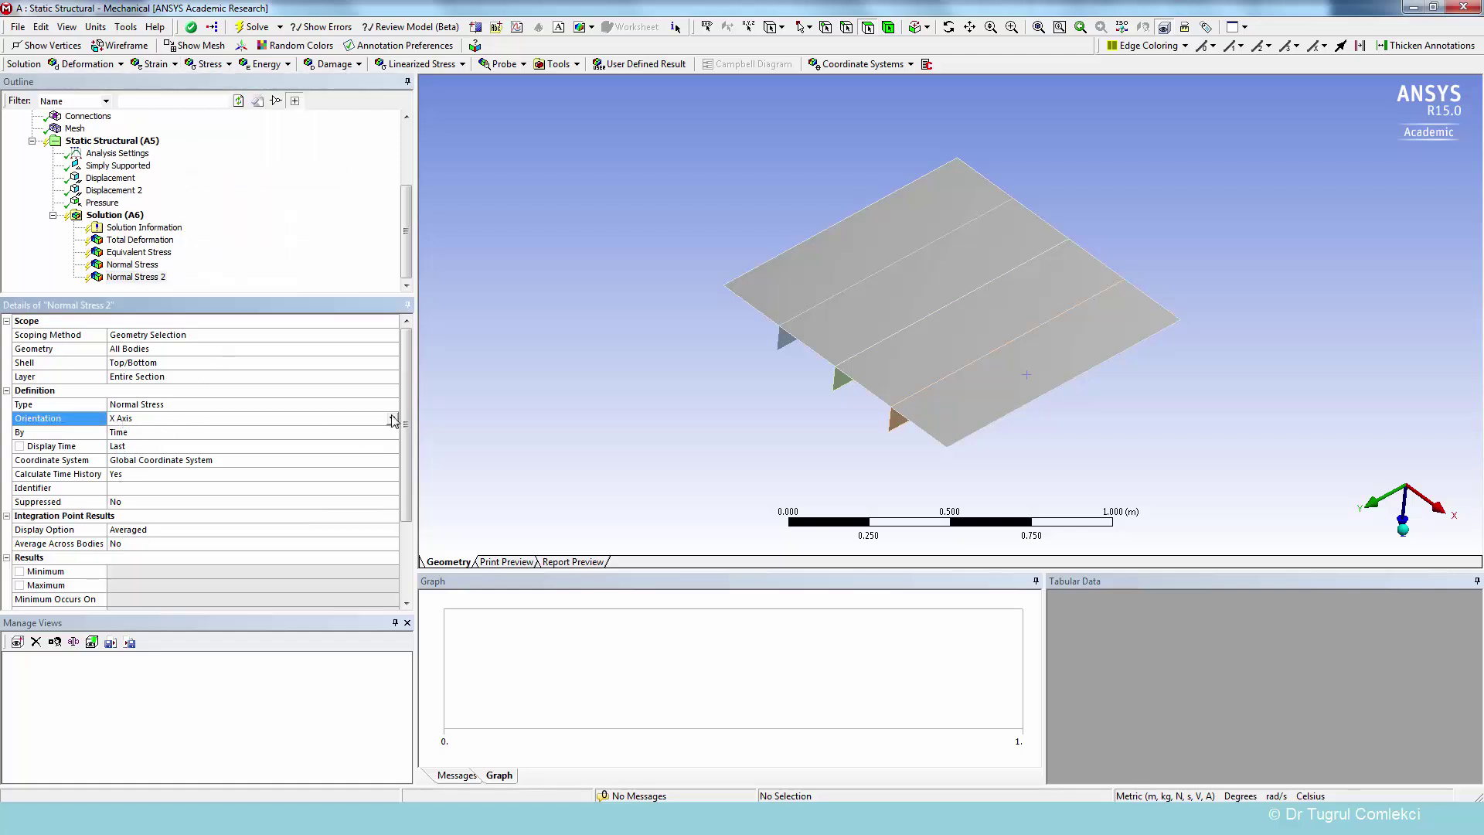
pyautogui.click(393, 419)
pyautogui.click(139, 446)
pyautogui.click(154, 278)
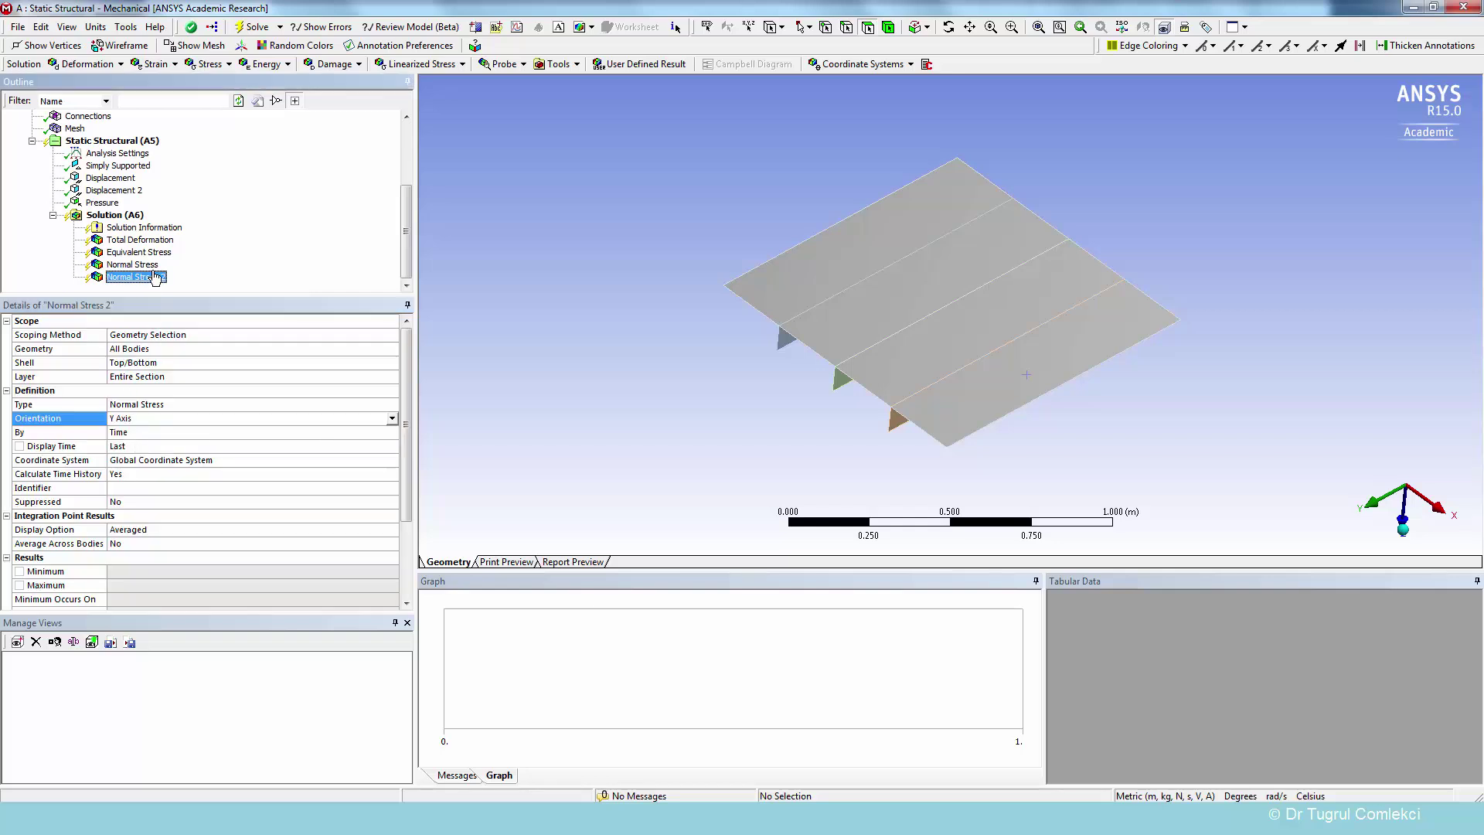
# Solve the analysis and inspect the Y-axis normal stress on the plate's flat side and stiffener side.
pyautogui.click(257, 27)
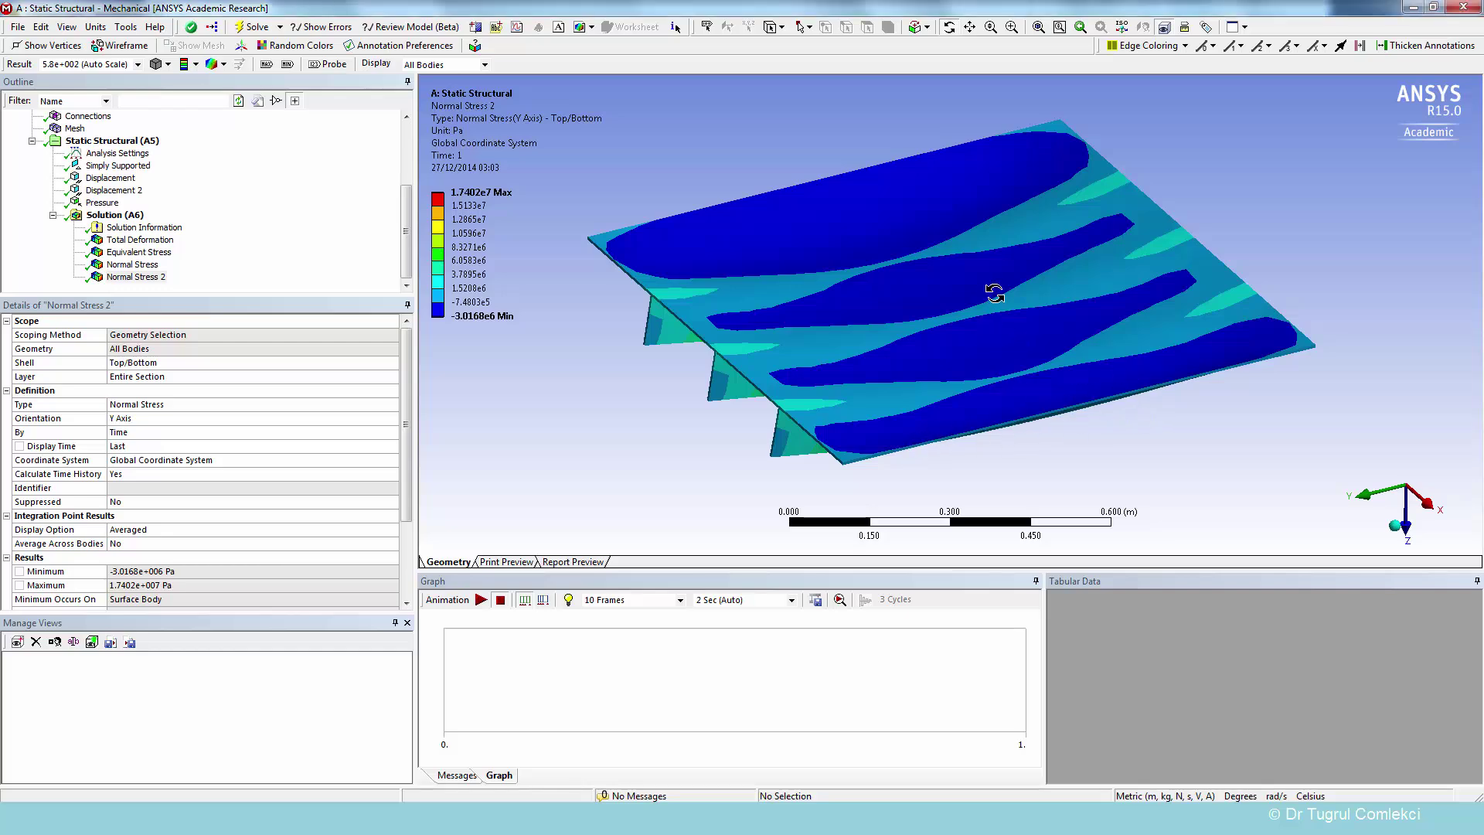
pyautogui.moveTo(995, 293); pyautogui.dragTo(981, 352)
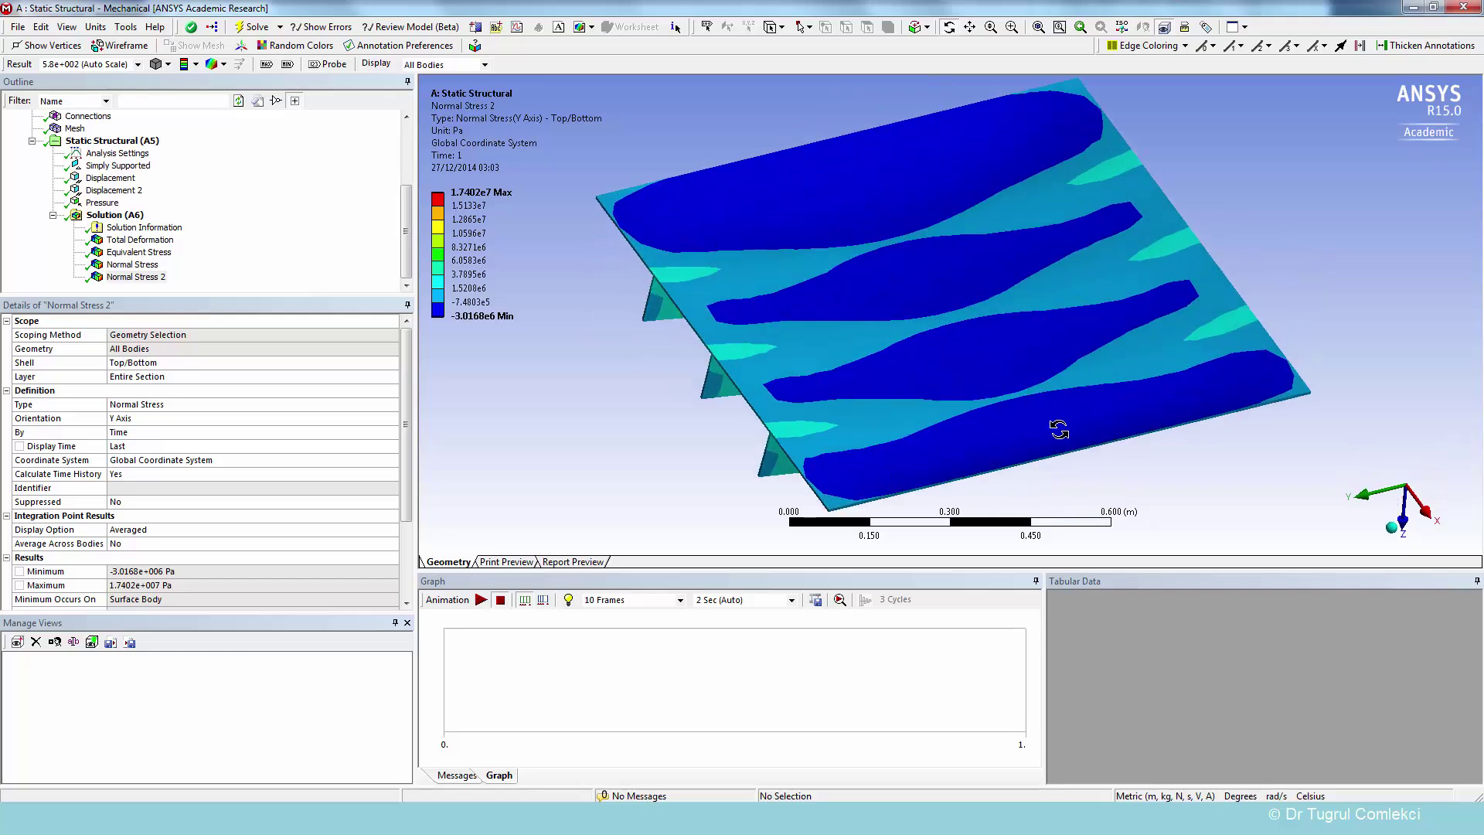
pyautogui.moveTo(1044, 448); pyautogui.dragTo(1032, 337)
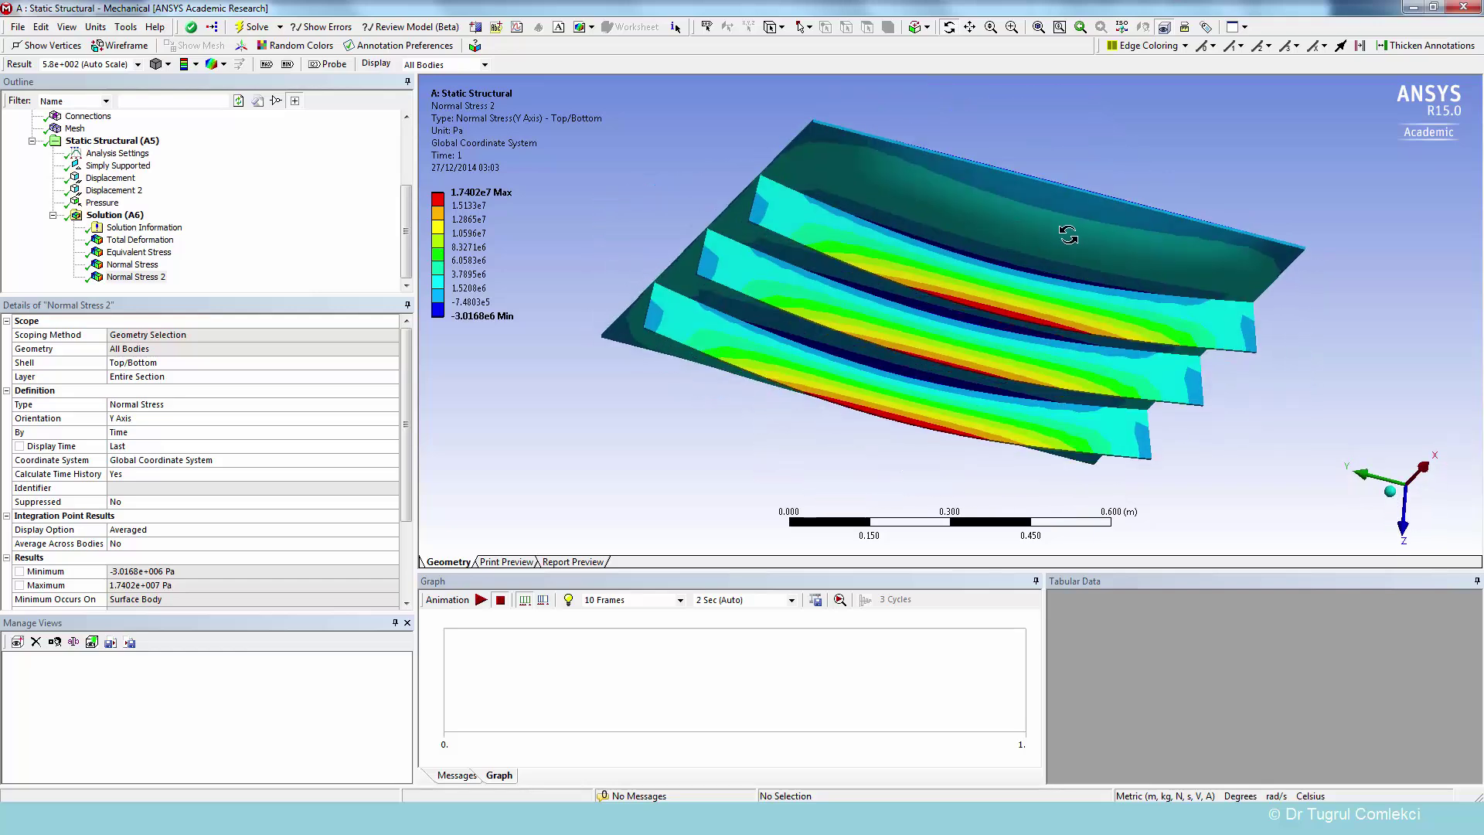
pyautogui.moveTo(994, 219); pyautogui.dragTo(993, 328)
# Inspect the X-axis normal stress distribution on the plate from different angles.
pyautogui.click(132, 266)
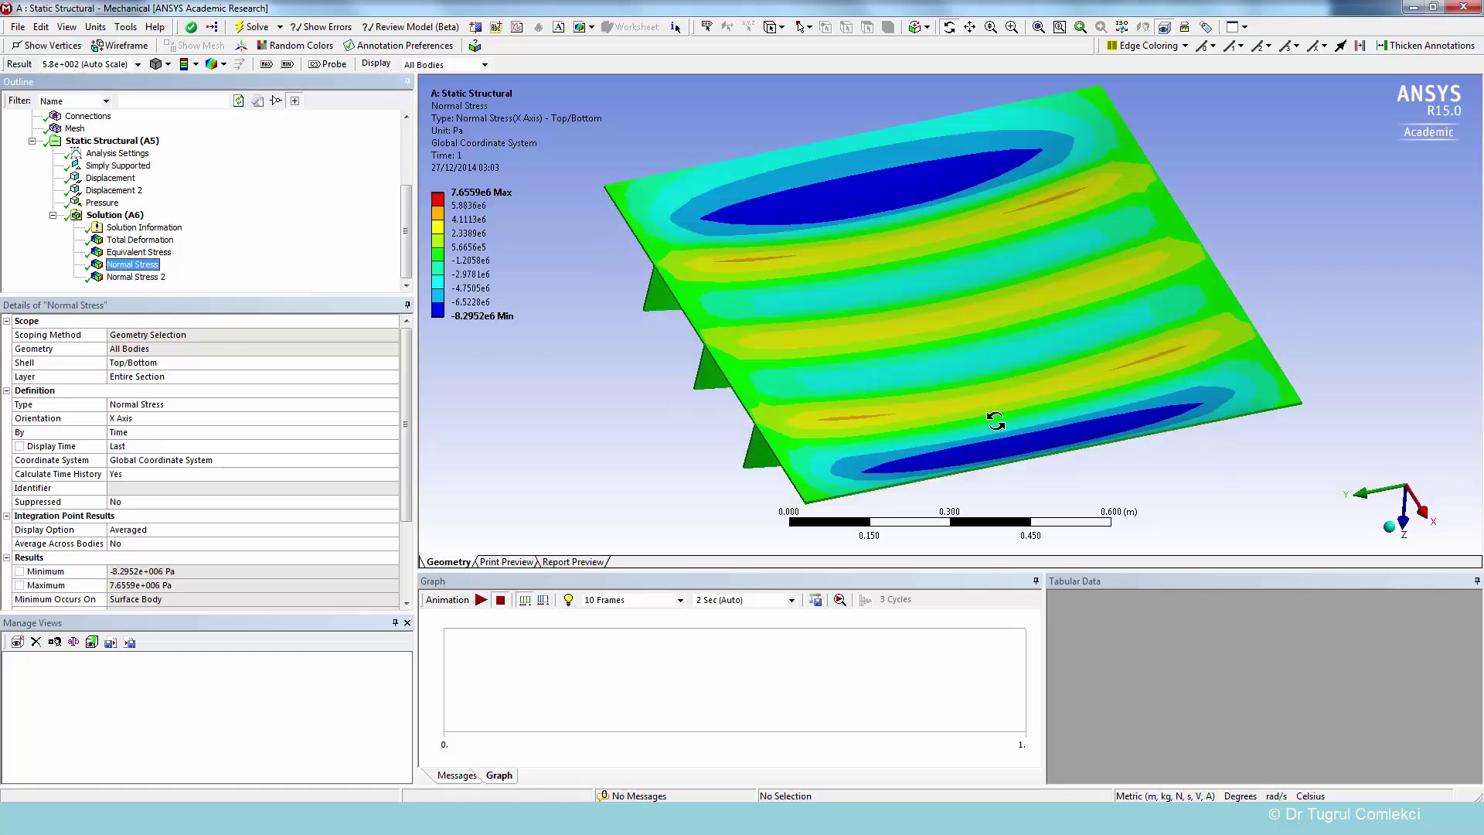
pyautogui.moveTo(995, 412); pyautogui.dragTo(1030, 386)
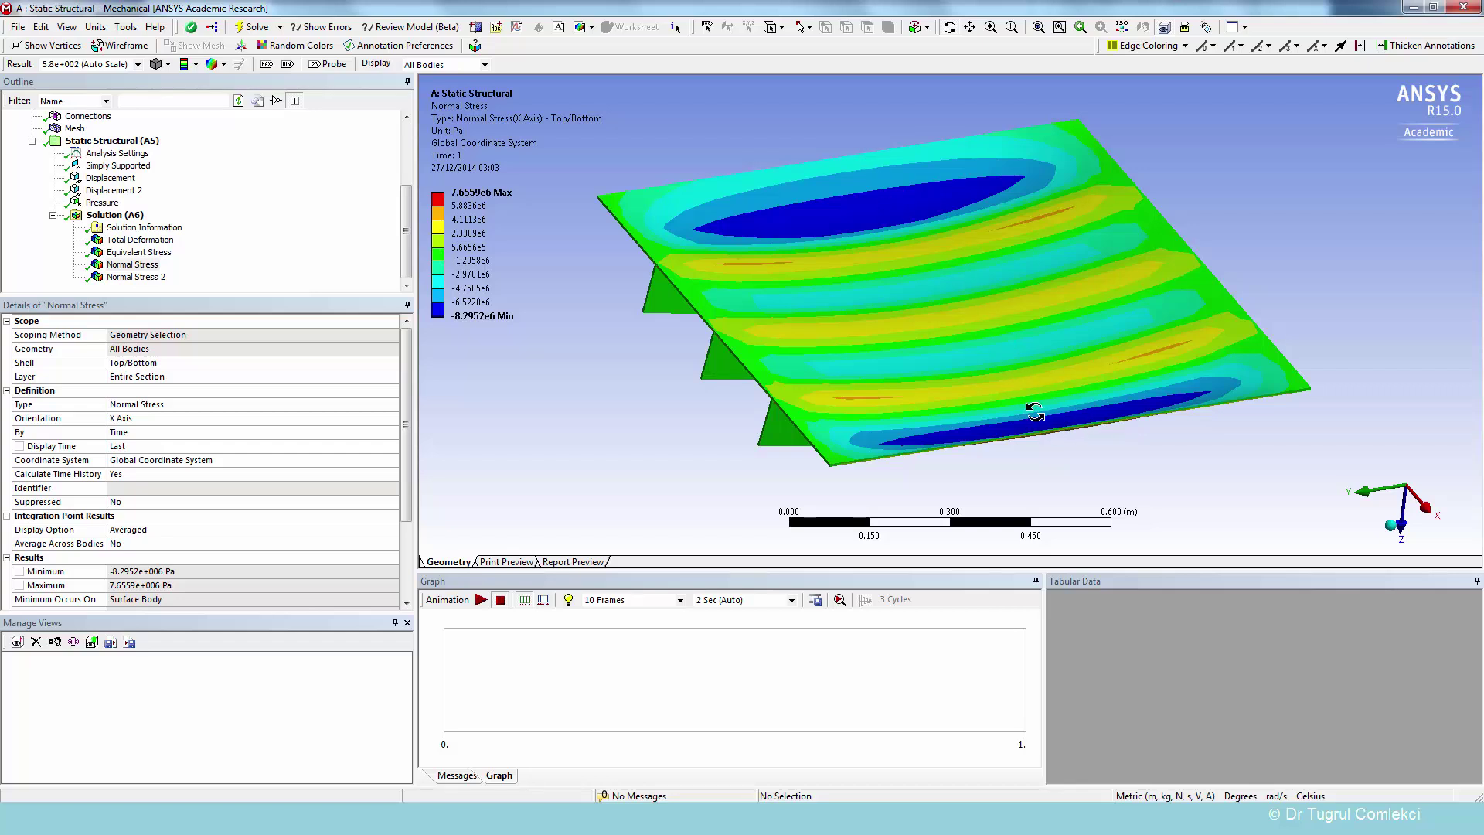
pyautogui.moveTo(1047, 418); pyautogui.dragTo(1079, 280)
# Examine the Equivalent Stress result and the Total Deformation result over the stiffened plate.
pyautogui.click(154, 253)
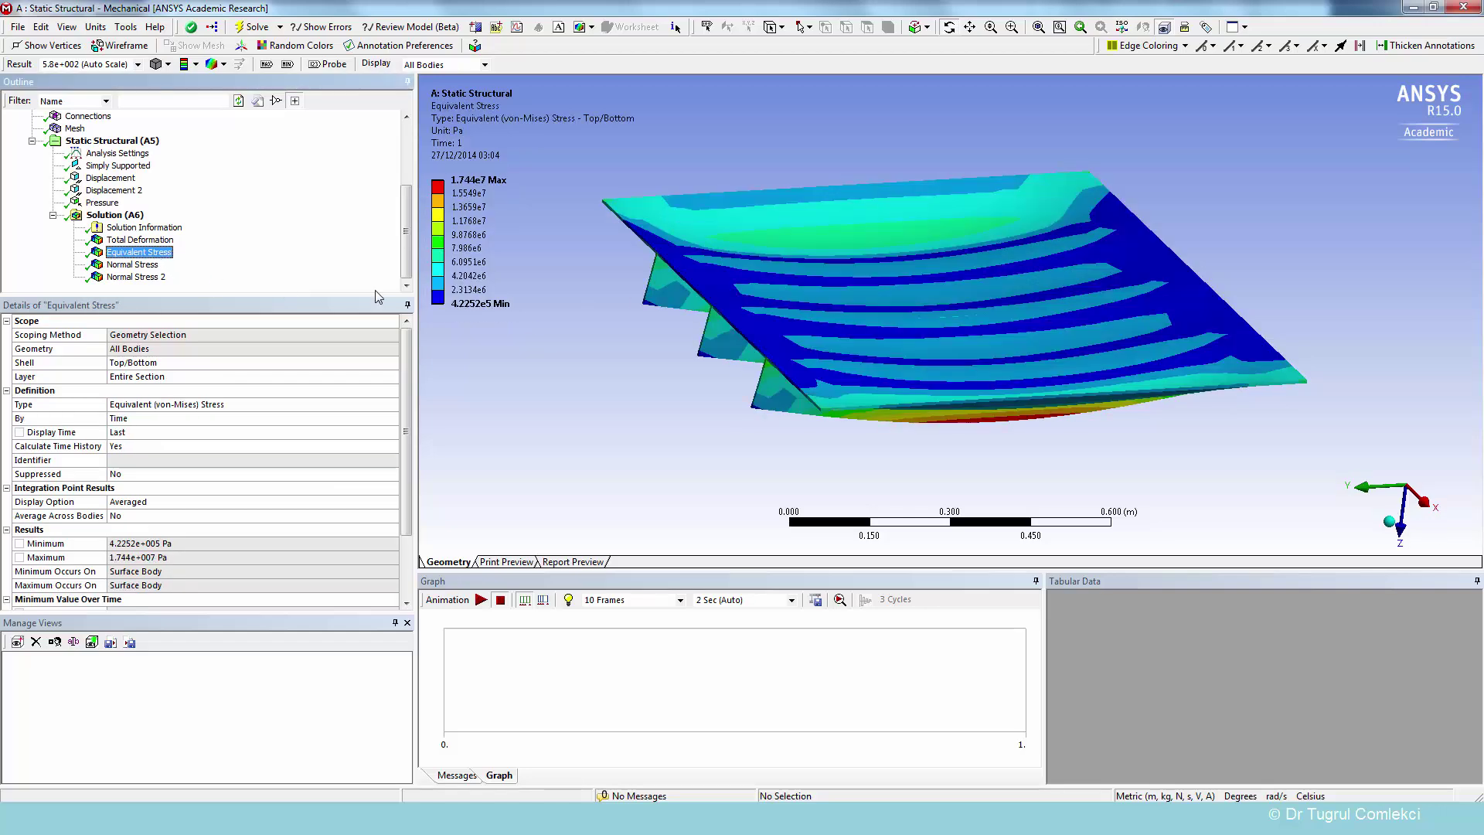
pyautogui.moveTo(953, 349)
pyautogui.mouseDown()
pyautogui.moveTo(977, 255)
pyautogui.moveTo(943, 332)
pyautogui.moveTo(927, 331)
pyautogui.moveTo(941, 331)
pyautogui.mouseUp()
pyautogui.click(140, 240)
pyautogui.moveTo(849, 294); pyautogui.dragTo(967, 350)
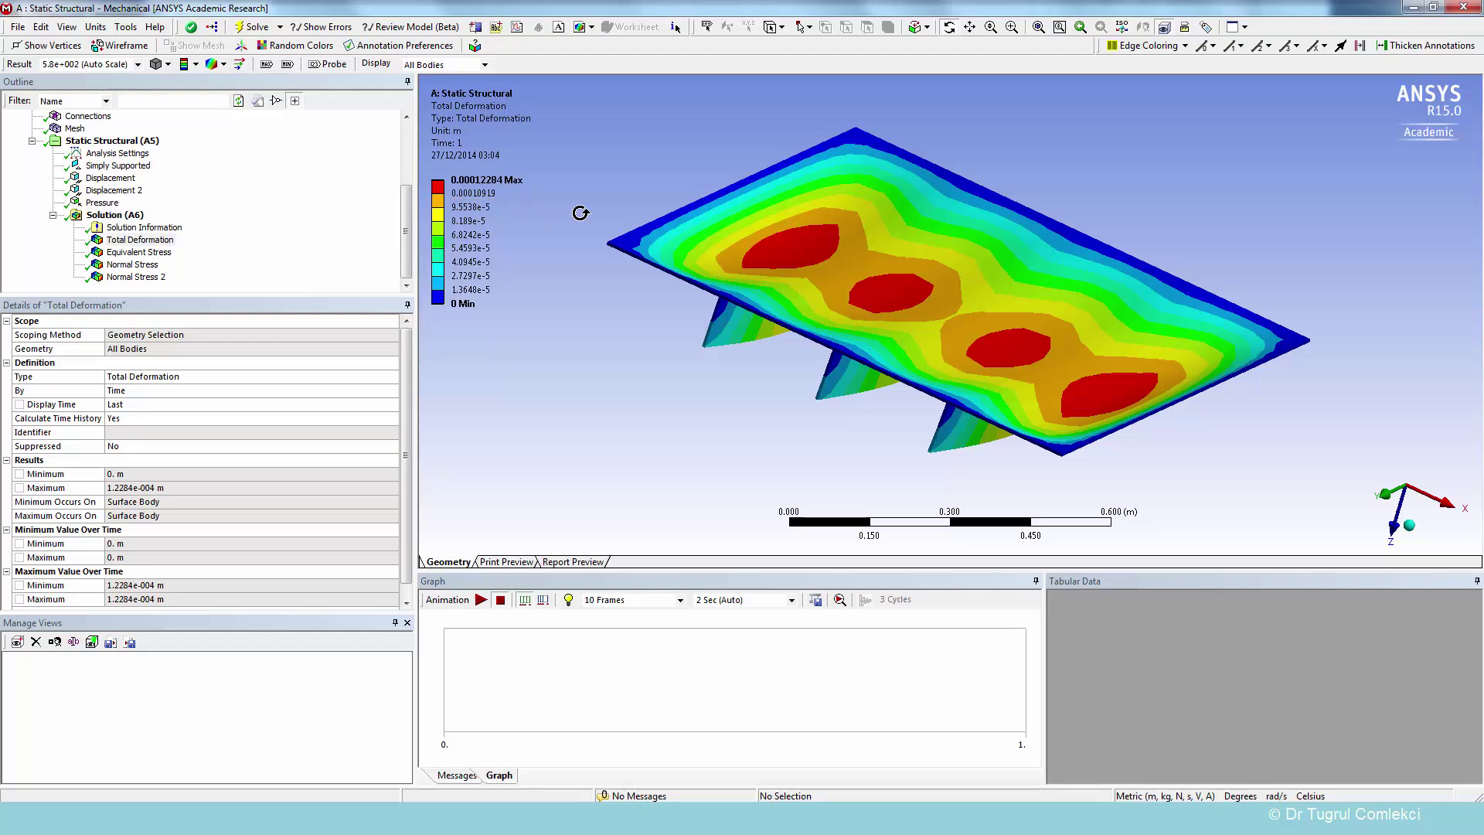
# Return to the Equivalent Stress result and play its animation with the stiffeners in view.
pyautogui.click(135, 252)
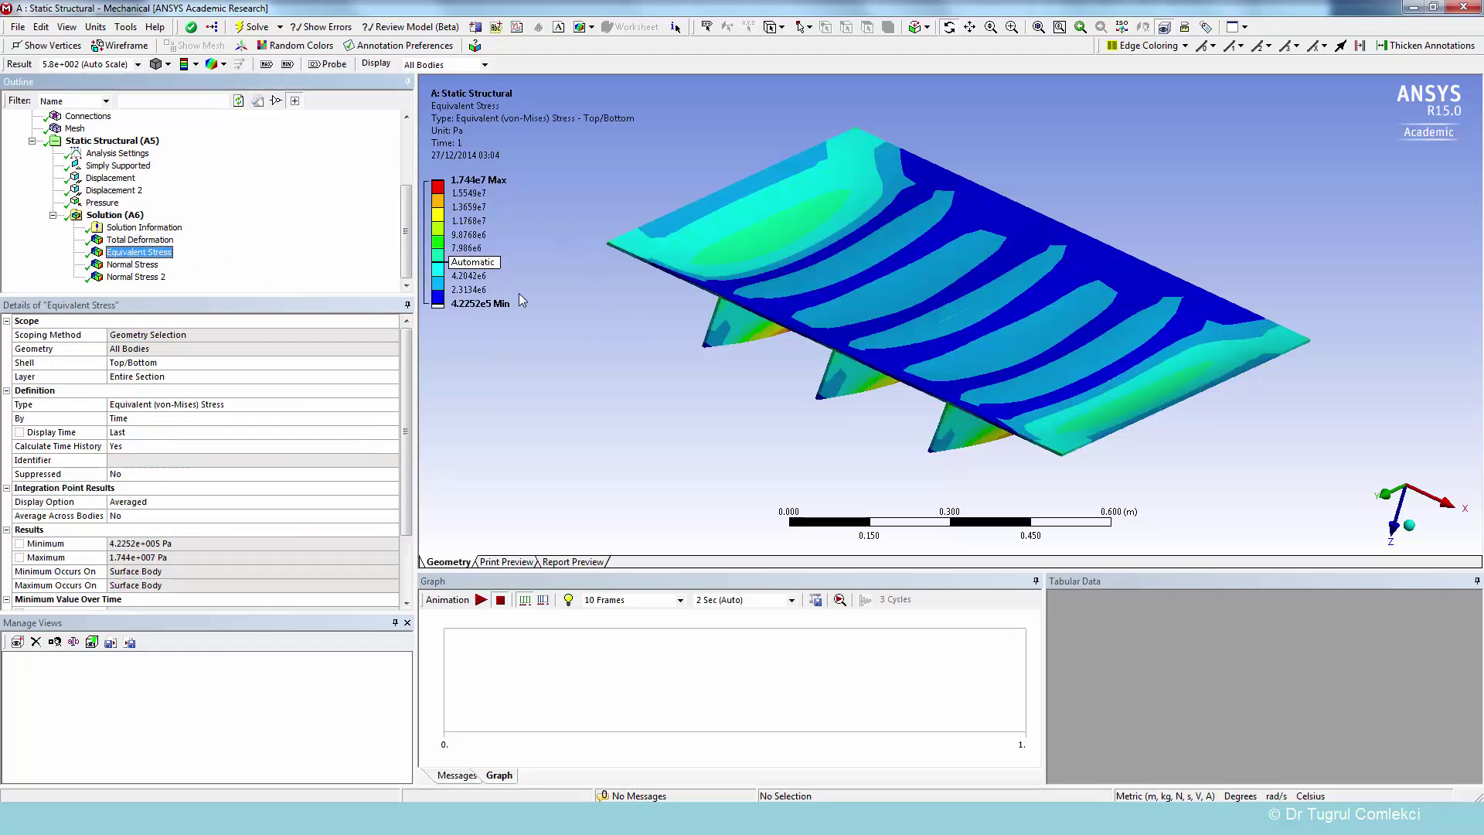
pyautogui.moveTo(978, 371); pyautogui.dragTo(954, 361)
pyautogui.click(481, 600)
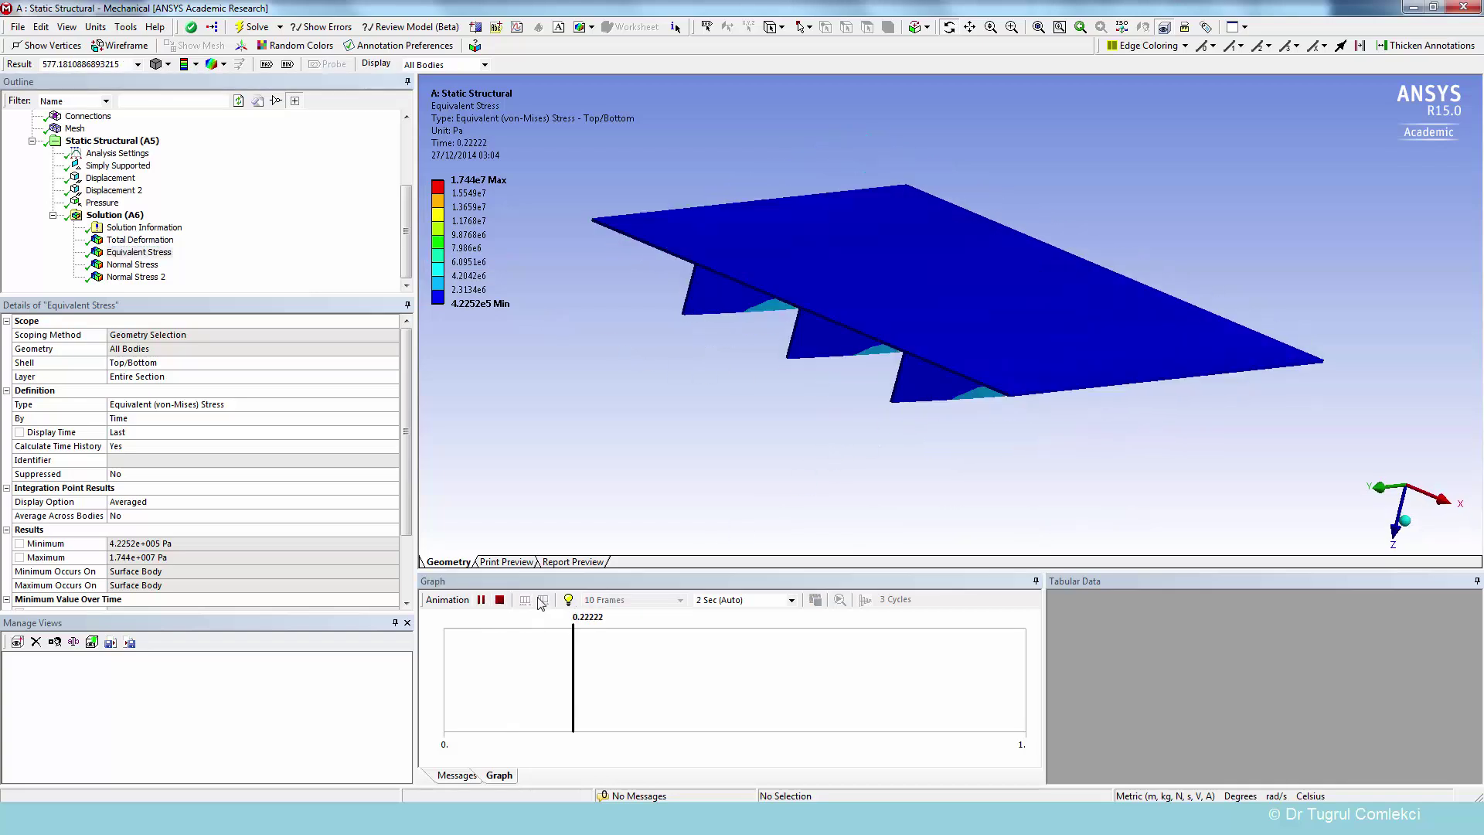